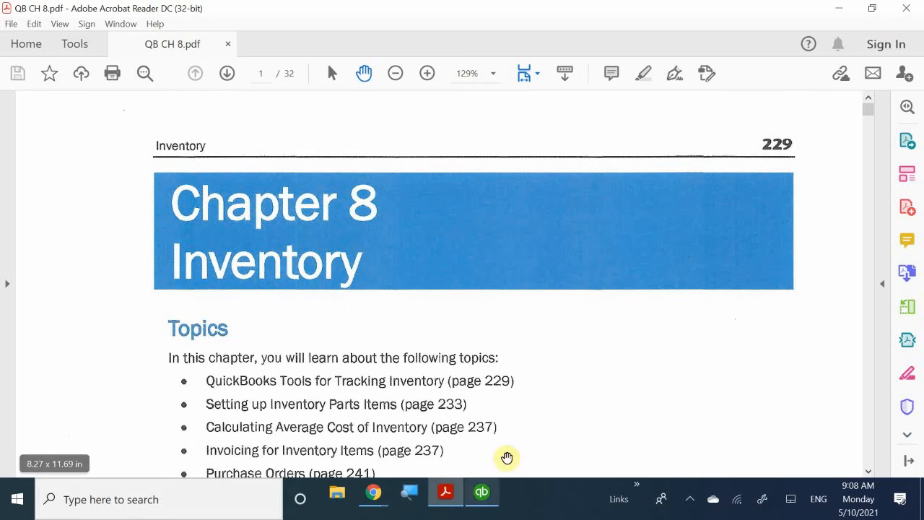
Read the opening pages of the Chapter 8 Inventory PDF, covering the topics, vendor workflow, inventory transaction table and key terms
scroll(395, 306, "down", 3)
scroll(395, 306, "down", 5)
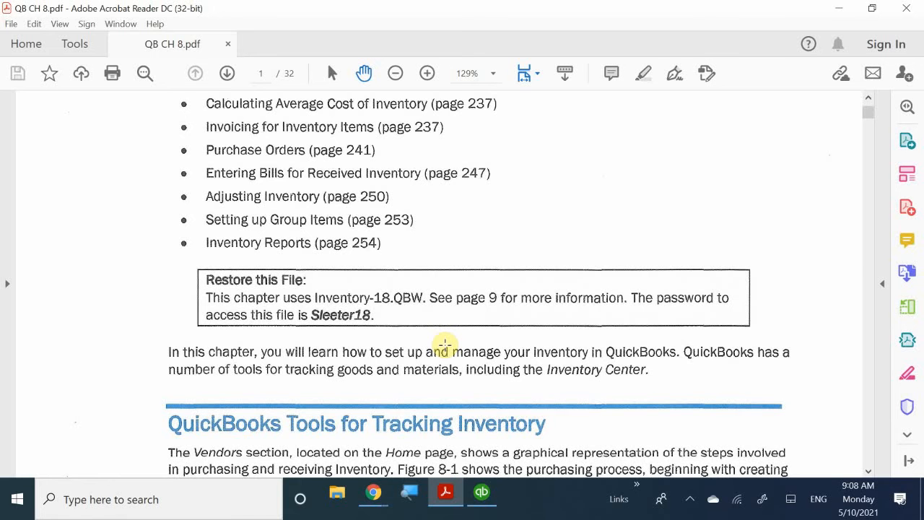
scroll(444, 345, "down", 3)
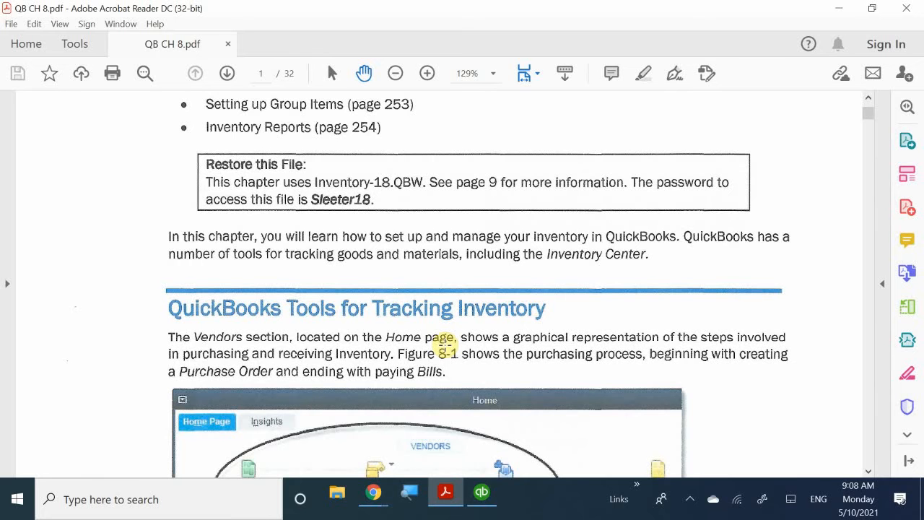
scroll(444, 346, "down", 3)
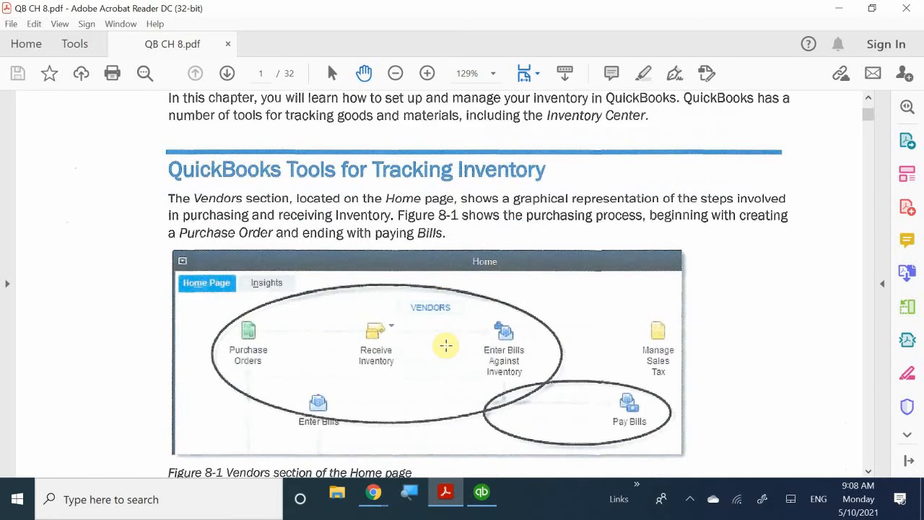
scroll(445, 345, "down", 4)
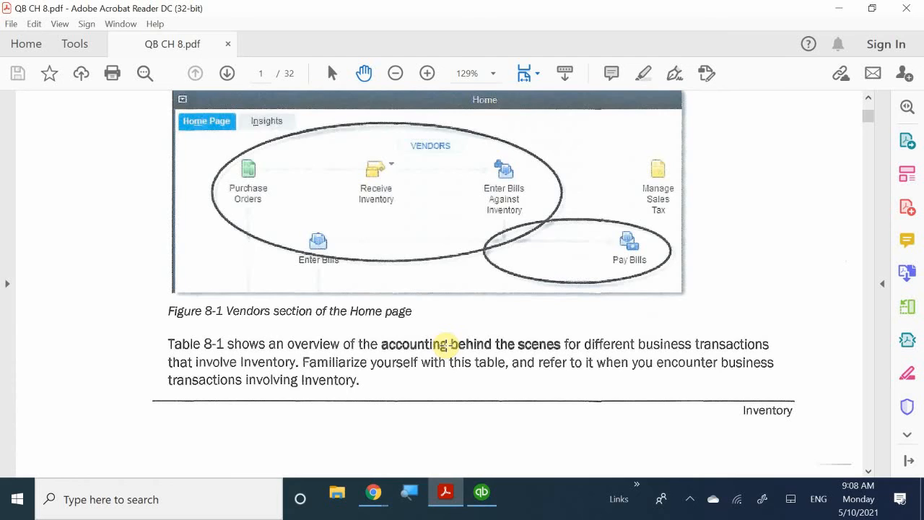
scroll(448, 345, "down", 10)
scroll(446, 345, "down", 15)
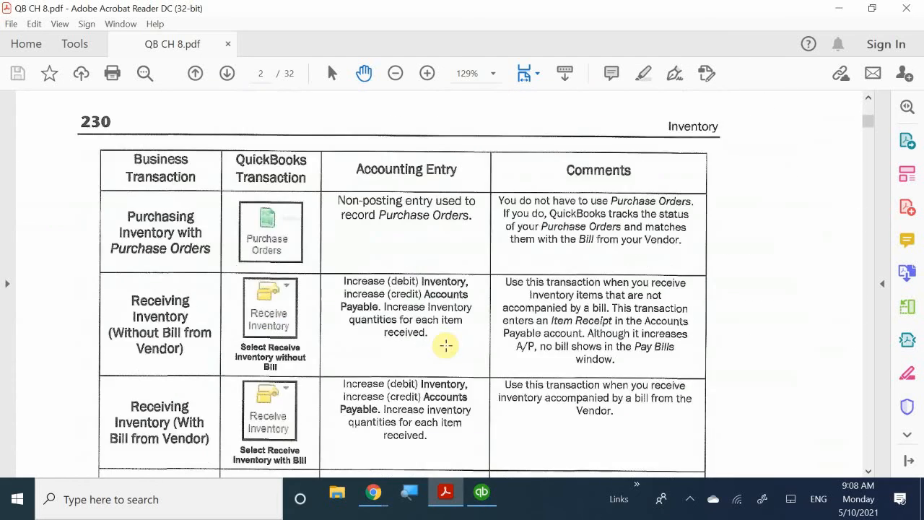
scroll(446, 345, "down", 4)
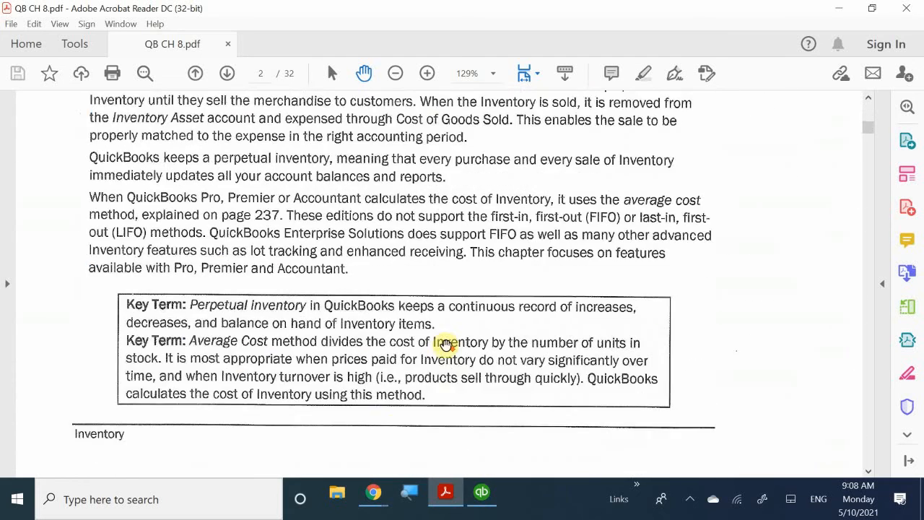
Switch to QuickBooks, close the Chart of Accounts, and activate inventory and purchase orders in the company preferences for Items & Inventory
left_click(482, 498)
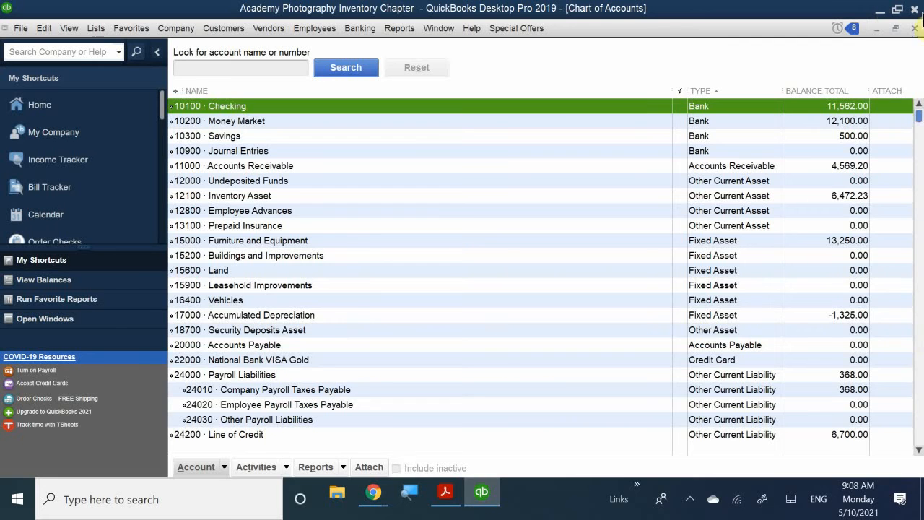
left_click(913, 28)
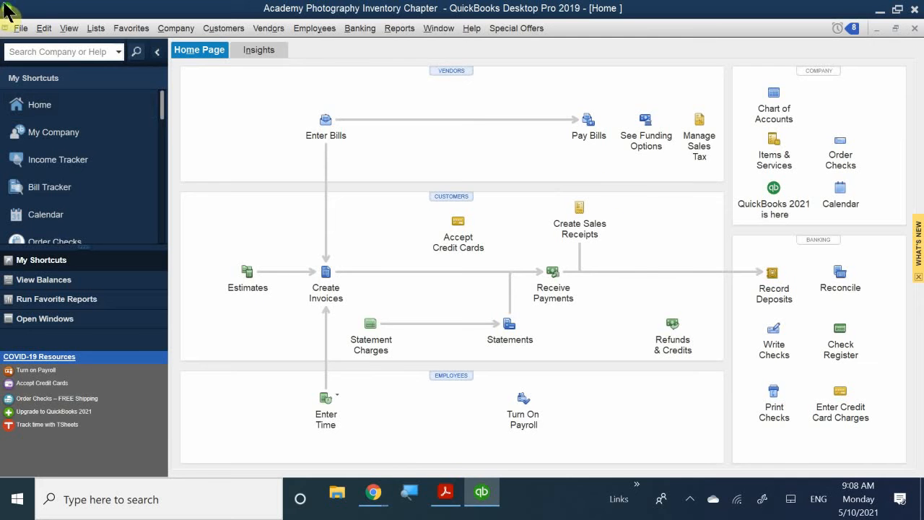
left_click(47, 32)
left_click(100, 210)
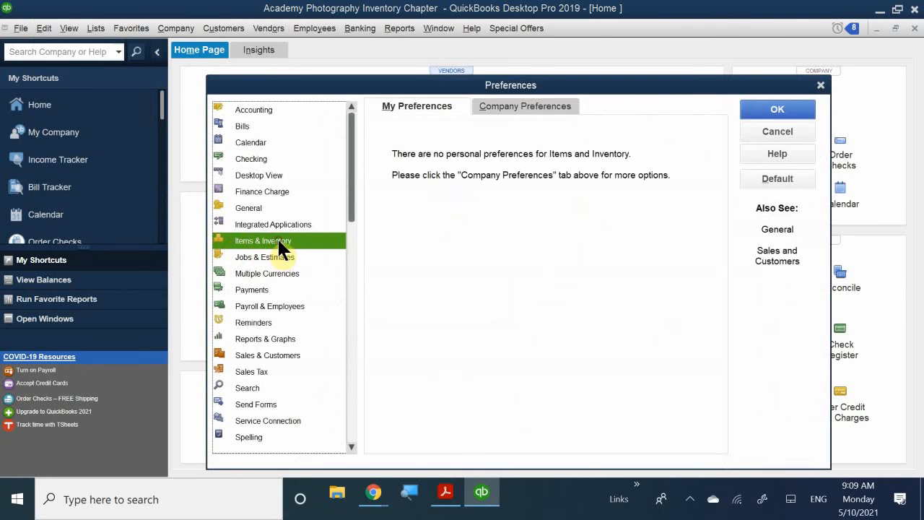
left_click(527, 103)
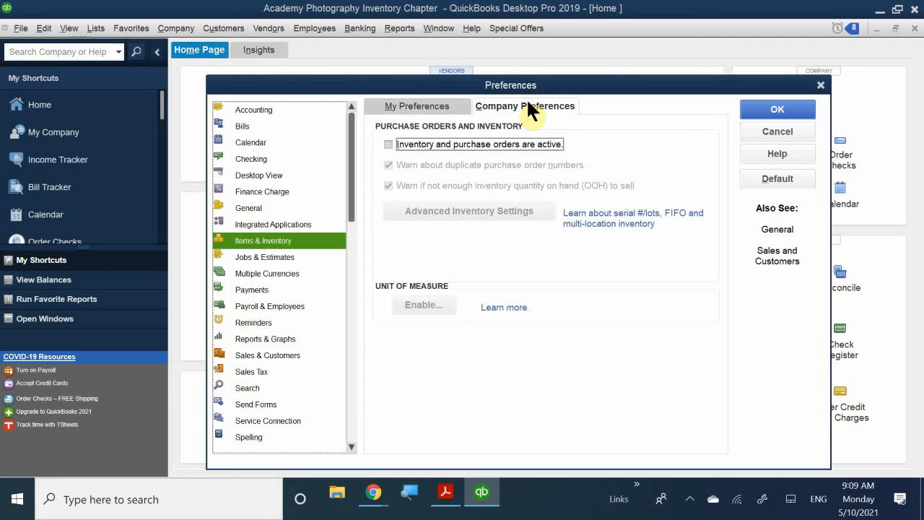
left_click(428, 143)
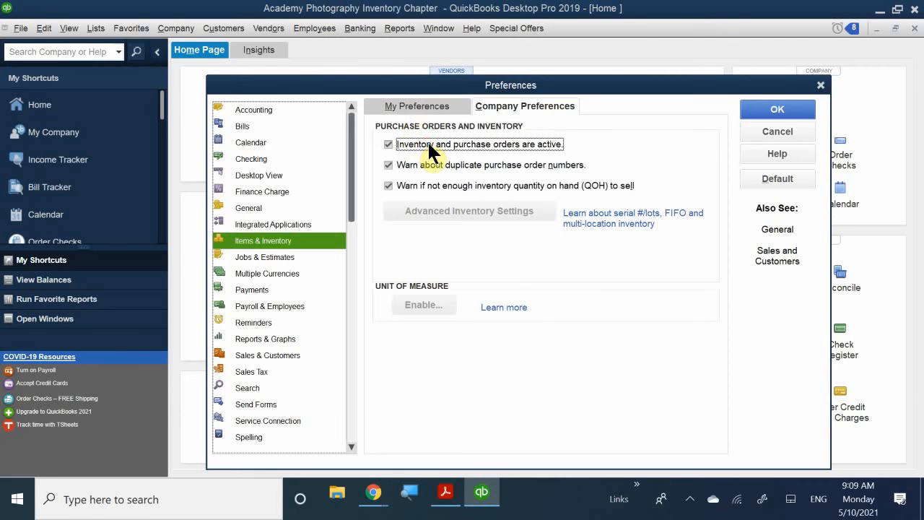
left_click(753, 116)
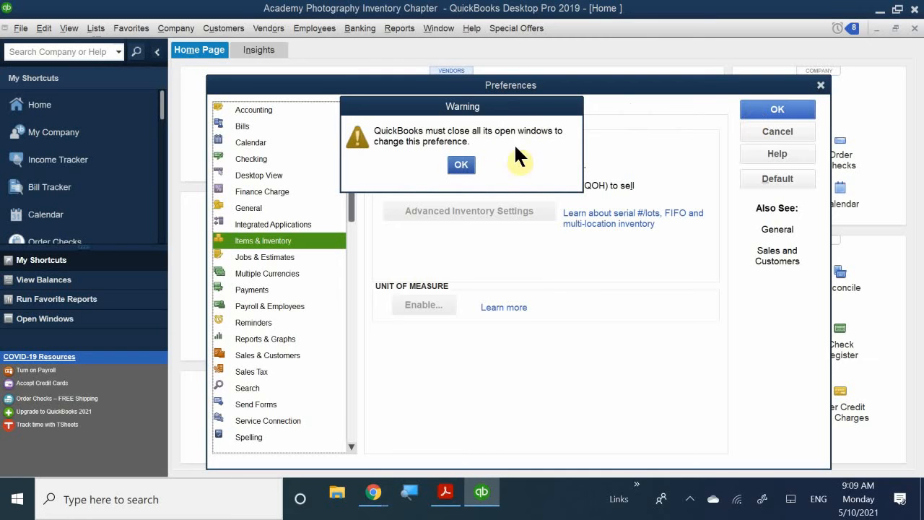
left_click(461, 163)
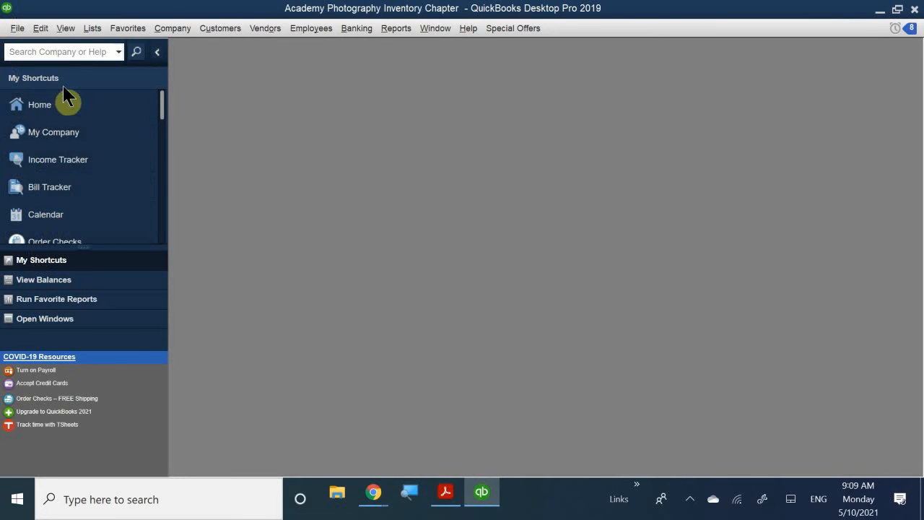
Reopen the Home page and maximize its window
left_click(45, 103)
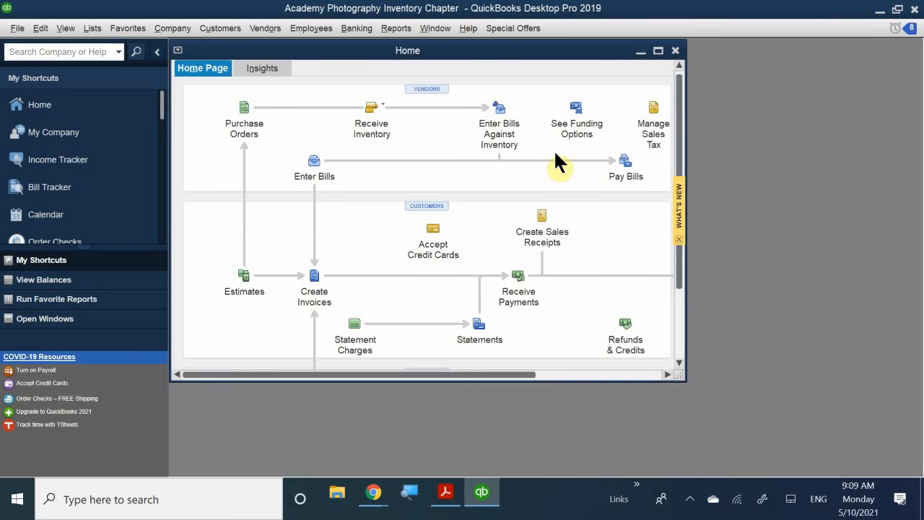
double_click(498, 57)
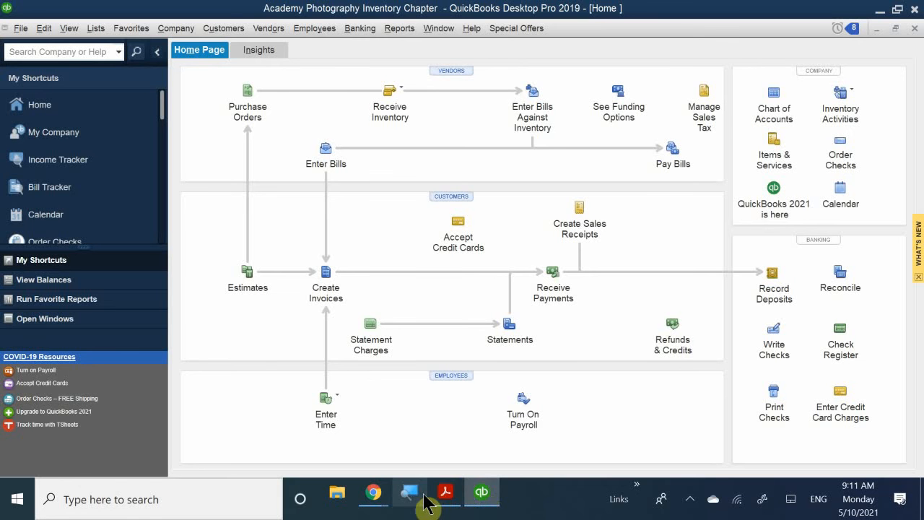
Switch to the chapter PDF in Acrobat Reader and read about activating inventory, the inventory tracking accounts and setting up Inventory Parts items
mouse_move(443, 491)
left_click(464, 443)
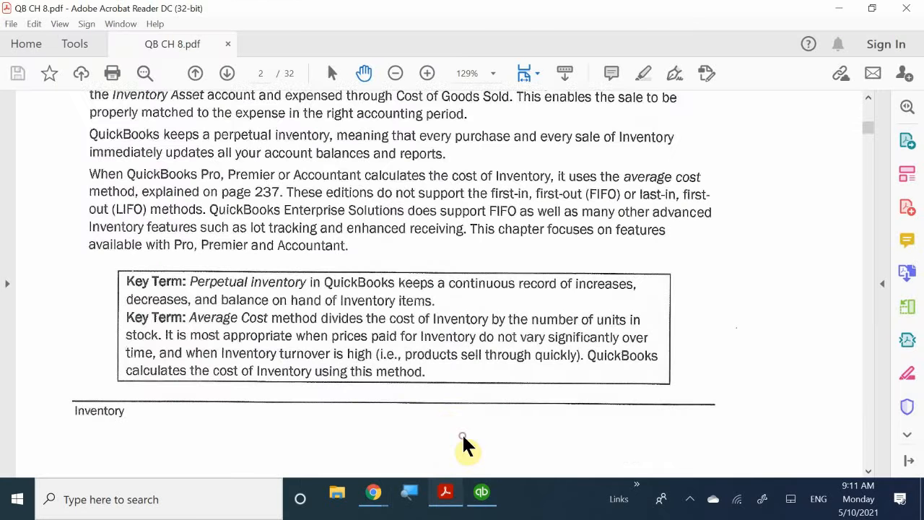
scroll(443, 325, "down", 5)
scroll(448, 335, "down", 8)
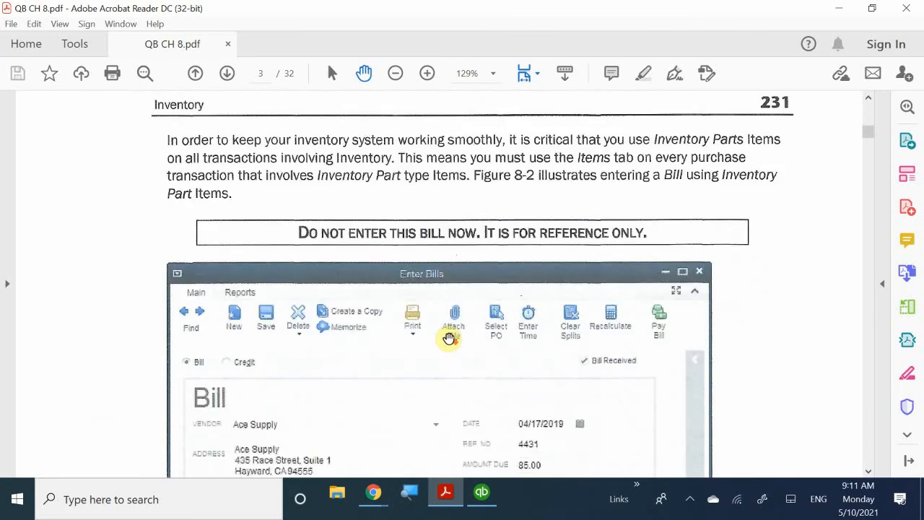
scroll(448, 337, "down", 20)
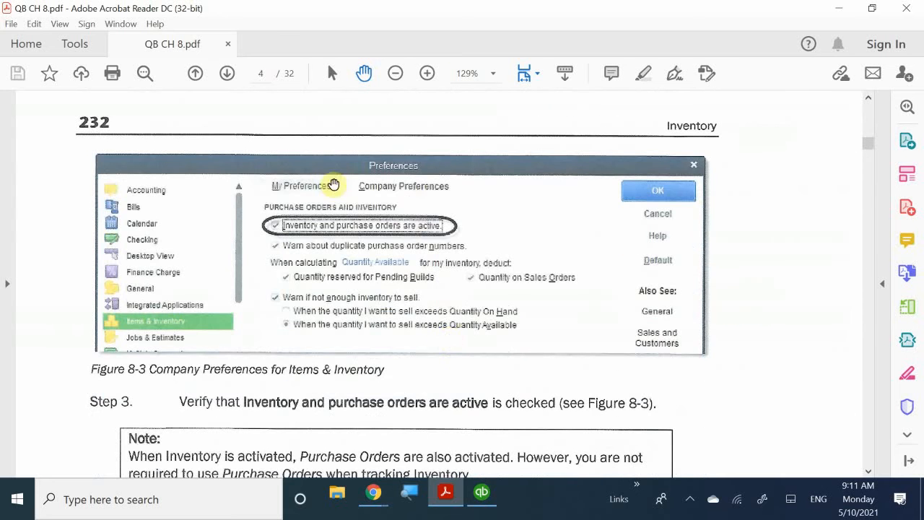
scroll(379, 259, "down", 10)
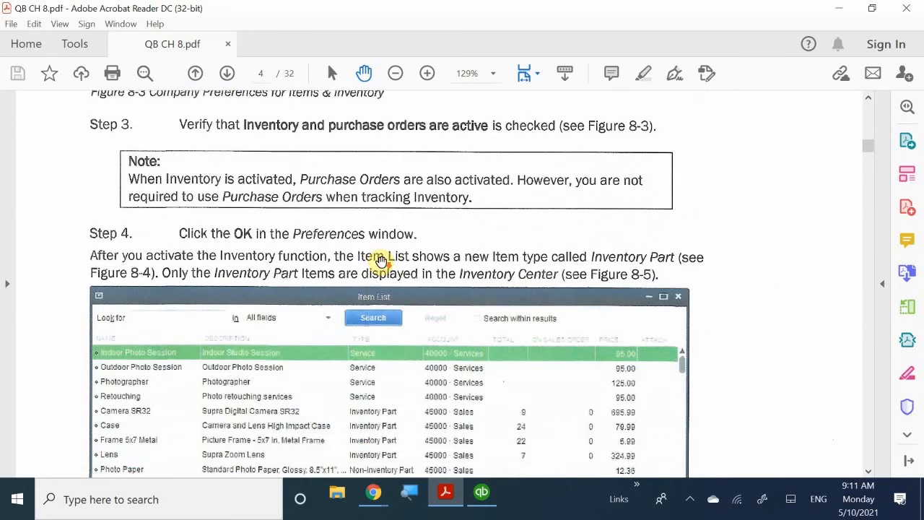
scroll(380, 261, "down", 15)
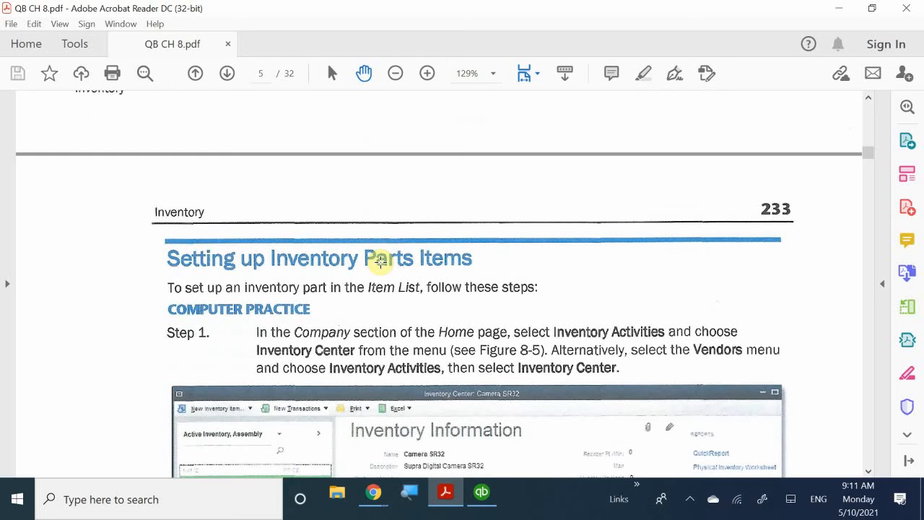
scroll(380, 261, "up", 10)
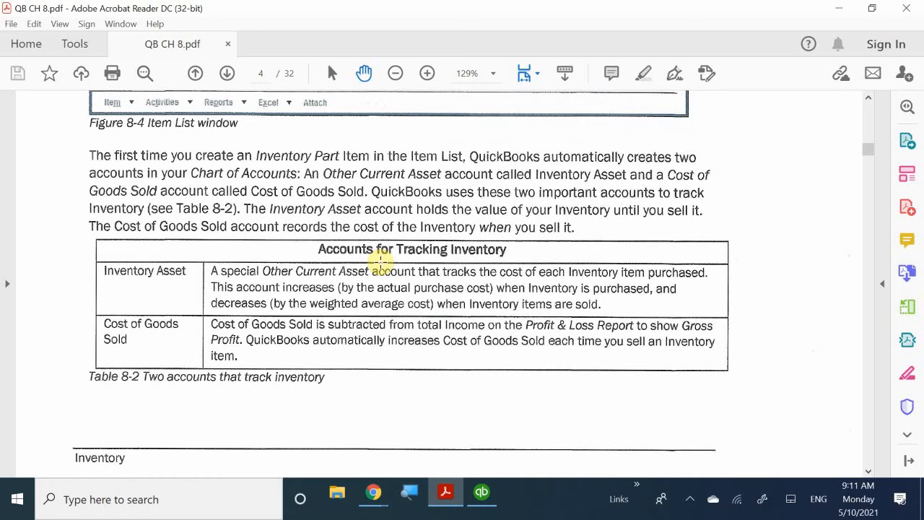
scroll(381, 261, "down", 10)
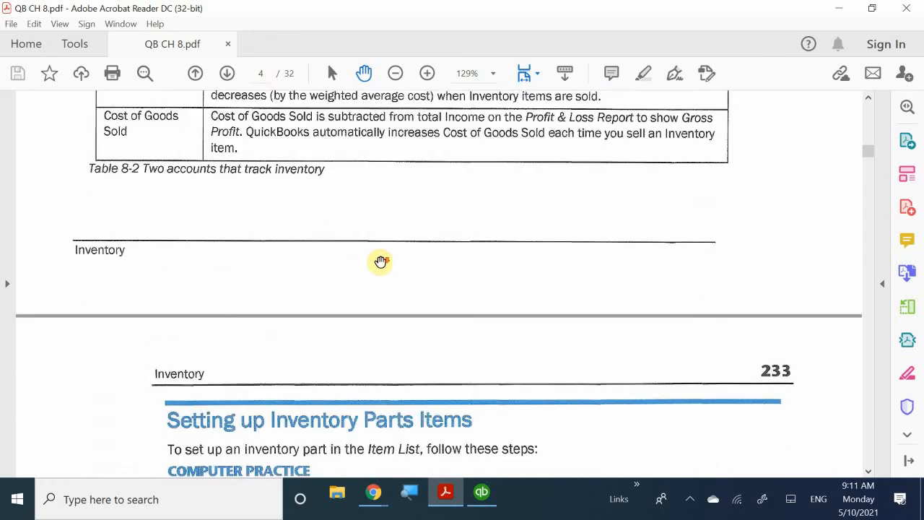
scroll(380, 262, "down", 4)
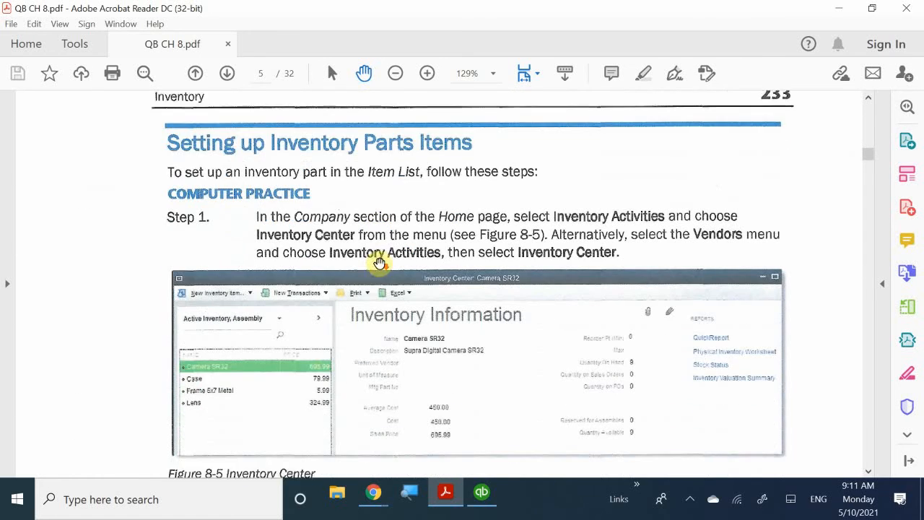
scroll(380, 263, "down", 1)
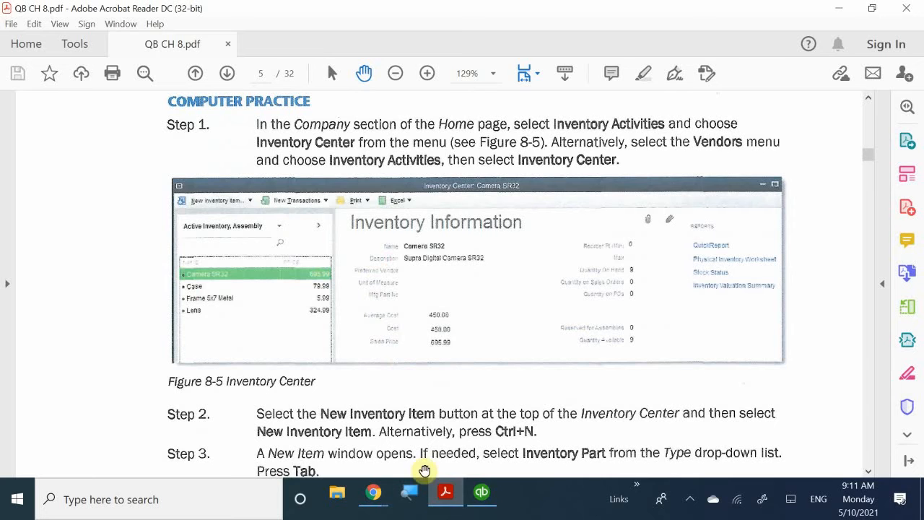
Switch to QuickBooks and view the options available under Inventory Activities on the Home page
left_click(480, 497)
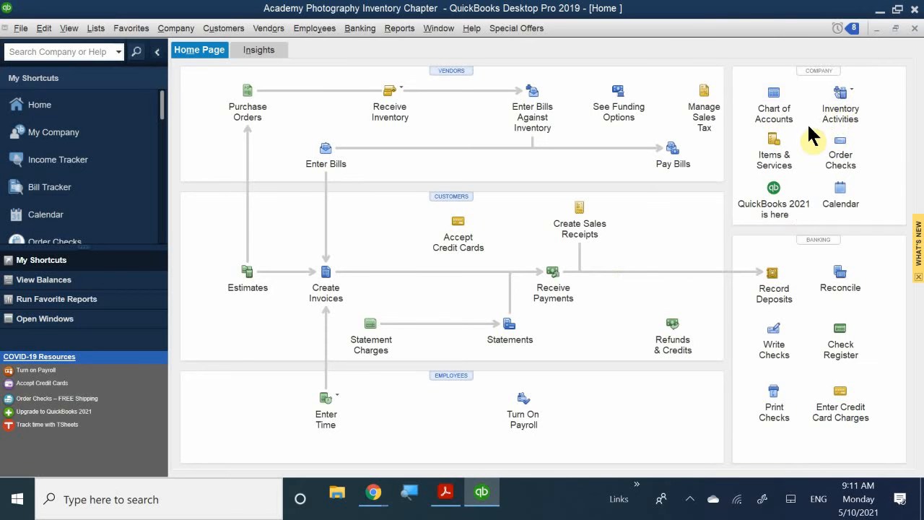
left_click(850, 88)
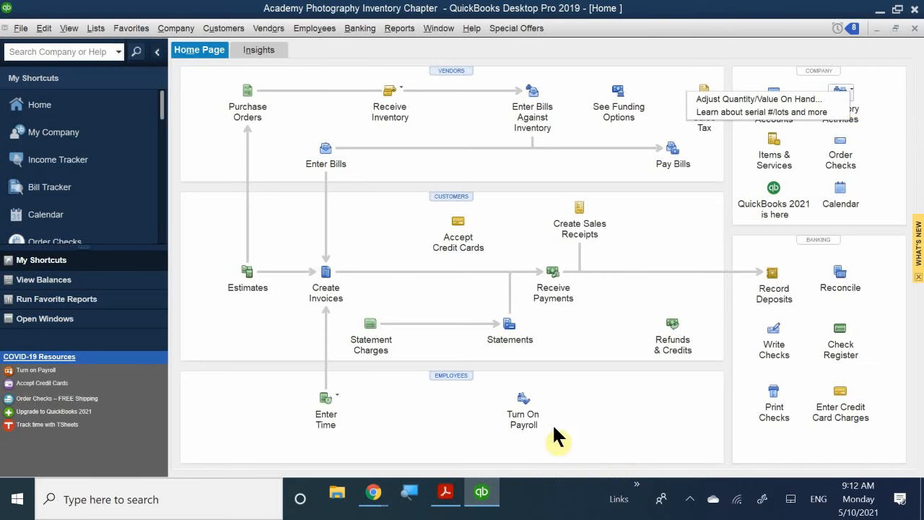
Switch back to the chapter PDF and review the steps and New Item figure for creating the Frame 5x7 Wood inventory part
left_click(447, 497)
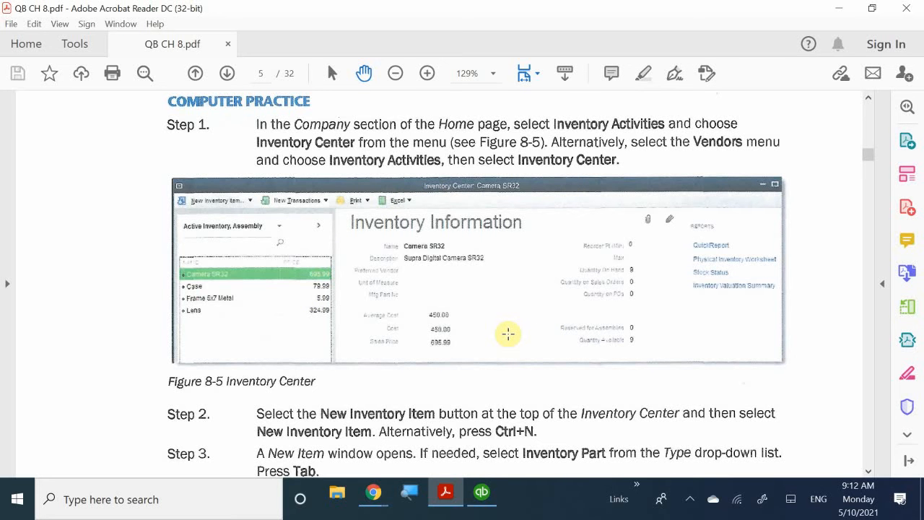
scroll(508, 332, "down", 3)
scroll(508, 337, "down", 3)
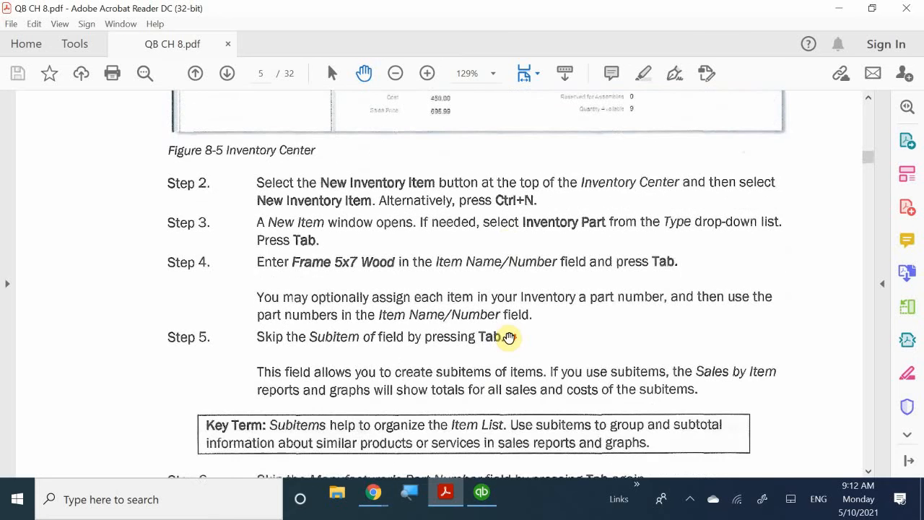
scroll(509, 337, "up", 10)
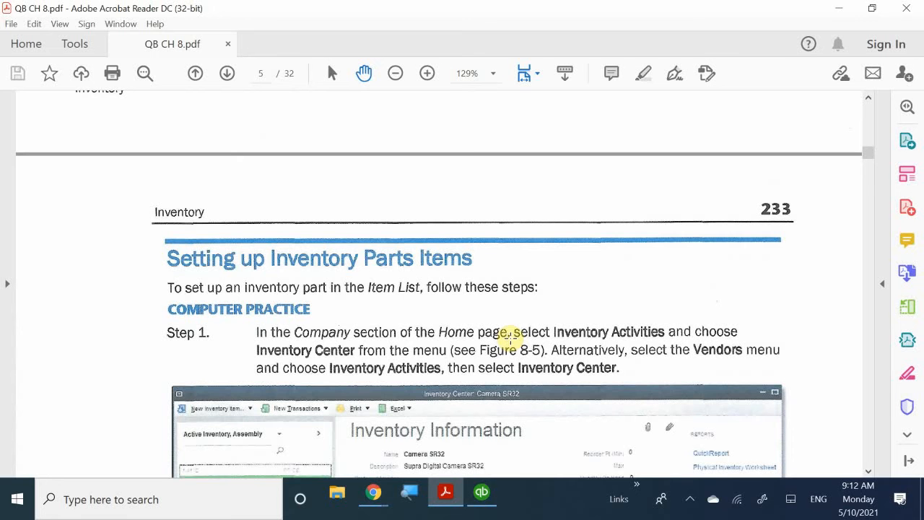
scroll(508, 337, "down", 16)
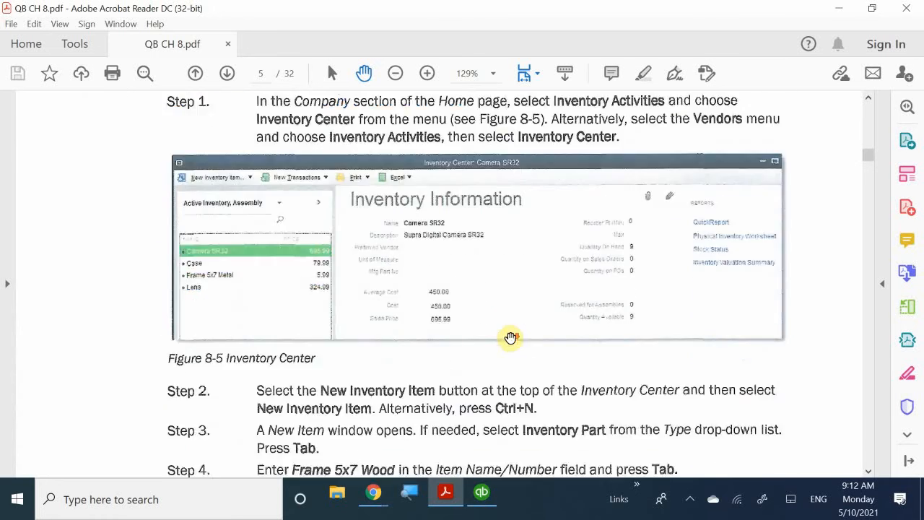
scroll(510, 337, "down", 14)
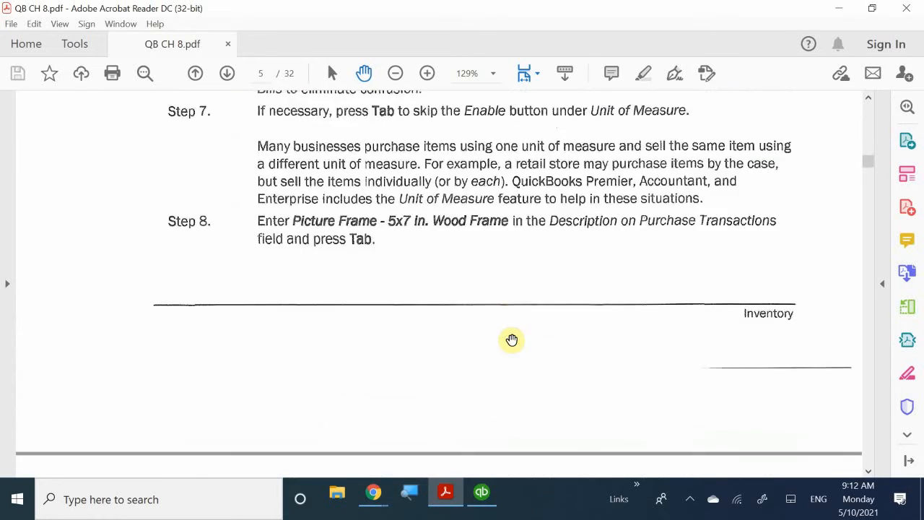
scroll(511, 341, "down", 7)
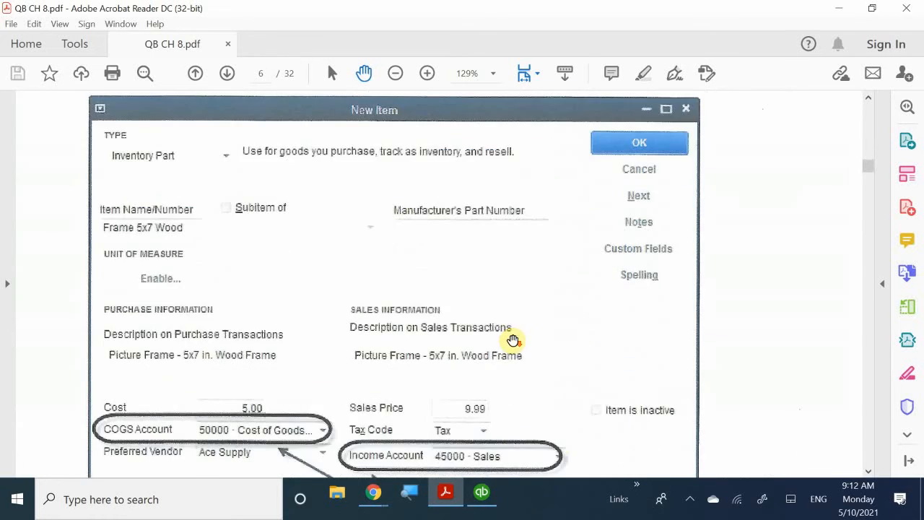
scroll(505, 454, "up", 1)
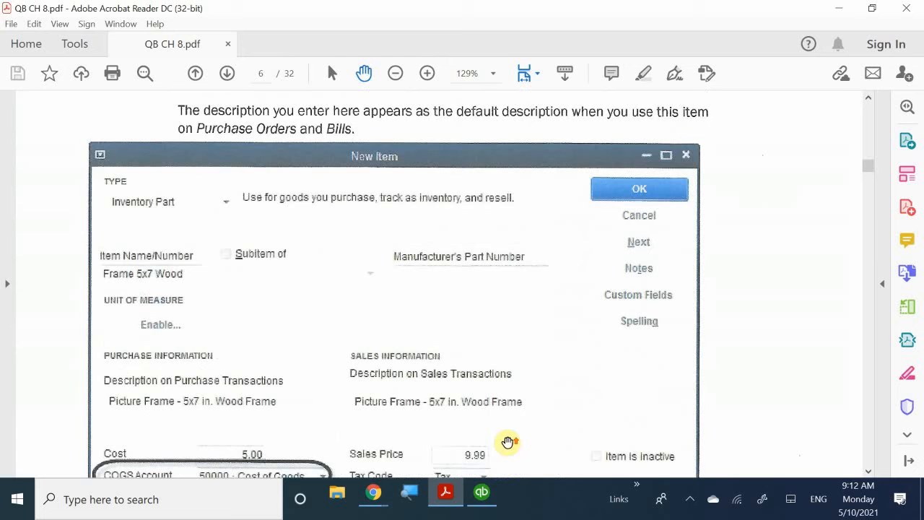
Switch to QuickBooks and open the Item List from Items & Services on the Home page
left_click(481, 493)
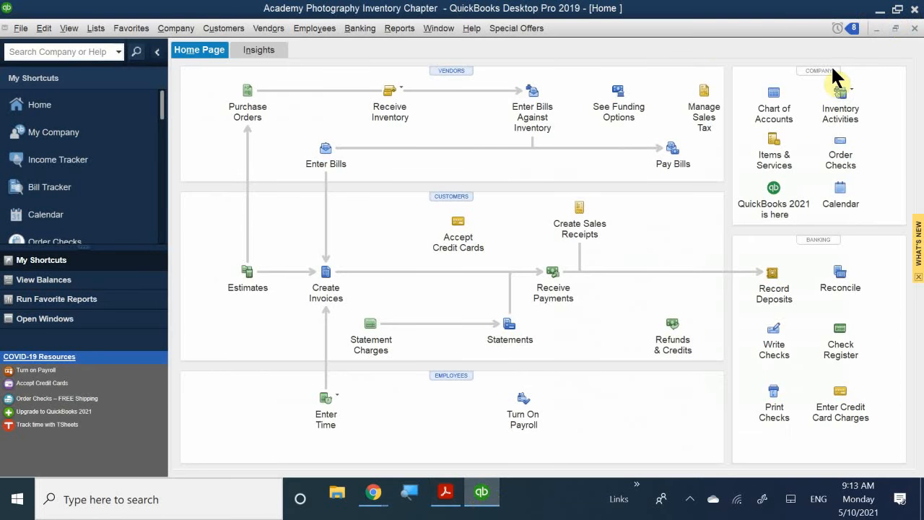
left_click(770, 157)
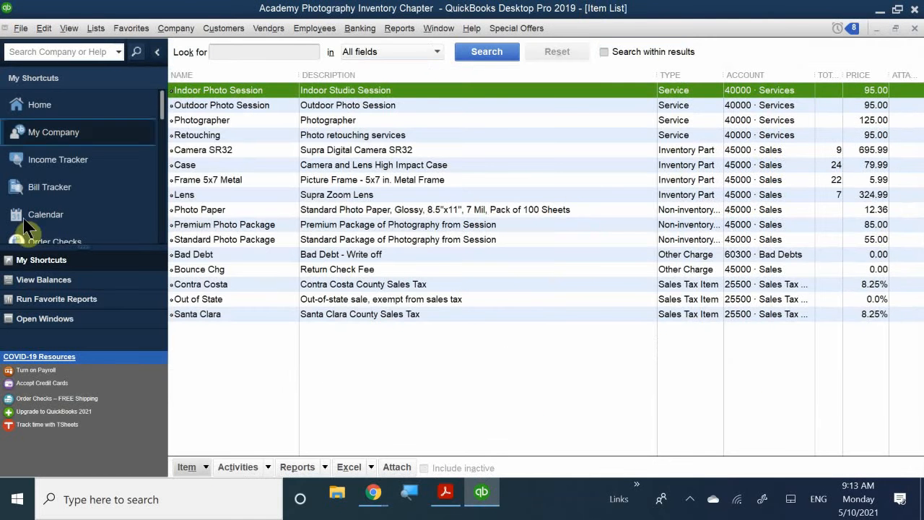
Start a new item from the Item List and set its type to Inventory Part
left_click(187, 467)
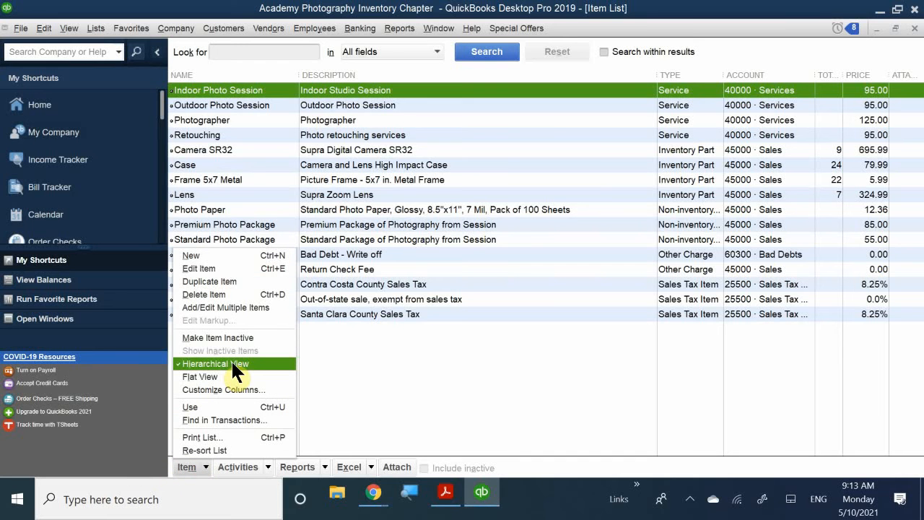
left_click(228, 254)
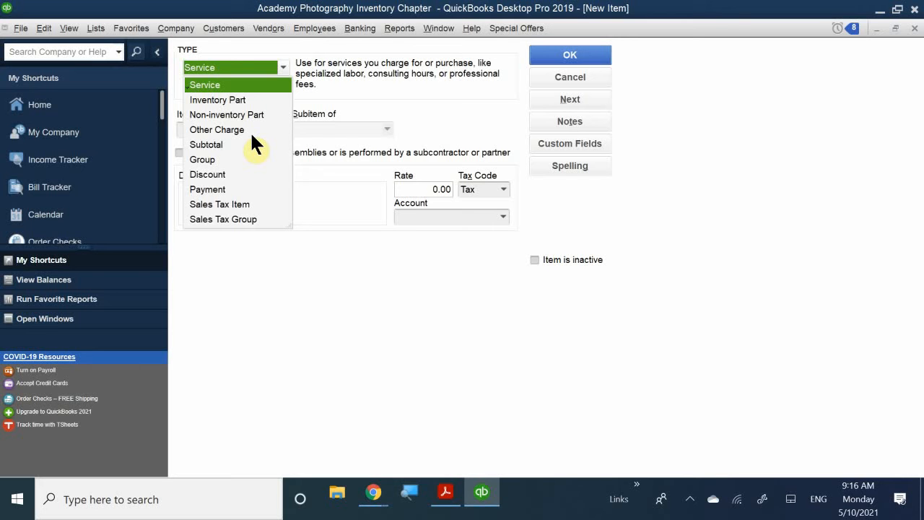
left_click(698, 515)
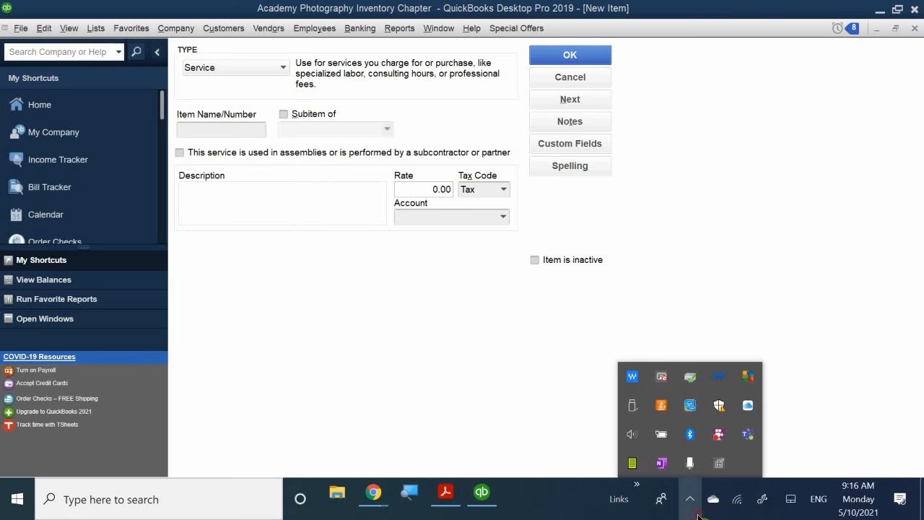
left_click(698, 515)
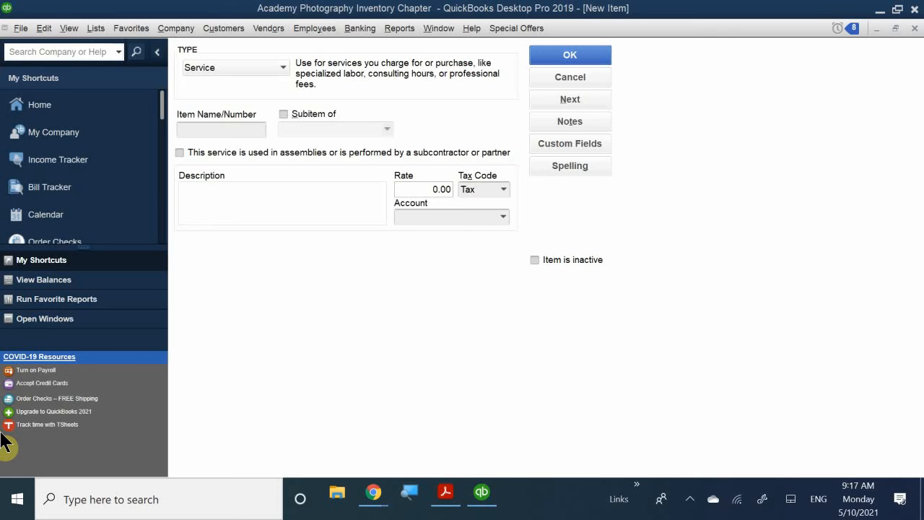
left_click(218, 70)
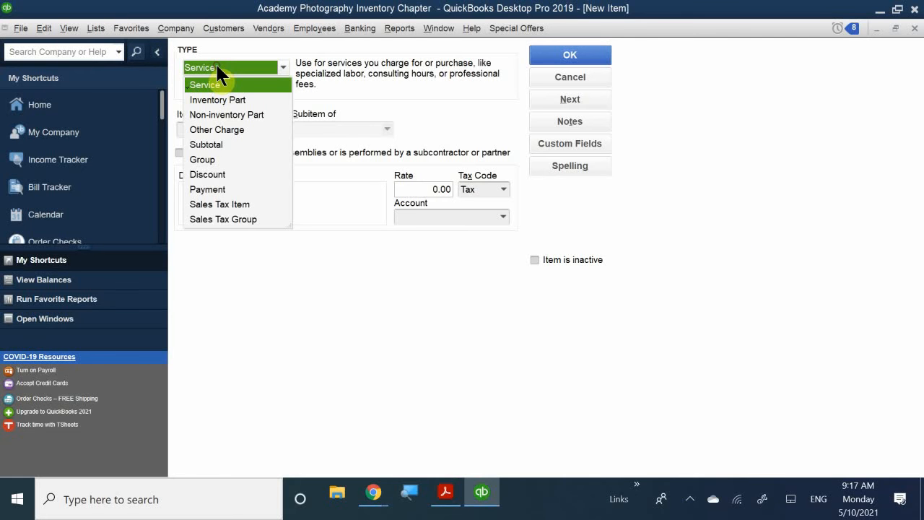
left_click(221, 114)
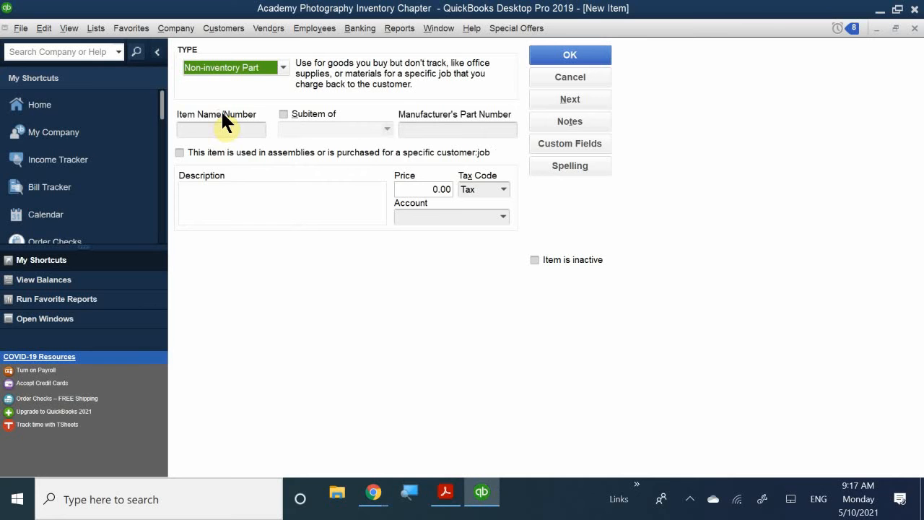
left_click(239, 65)
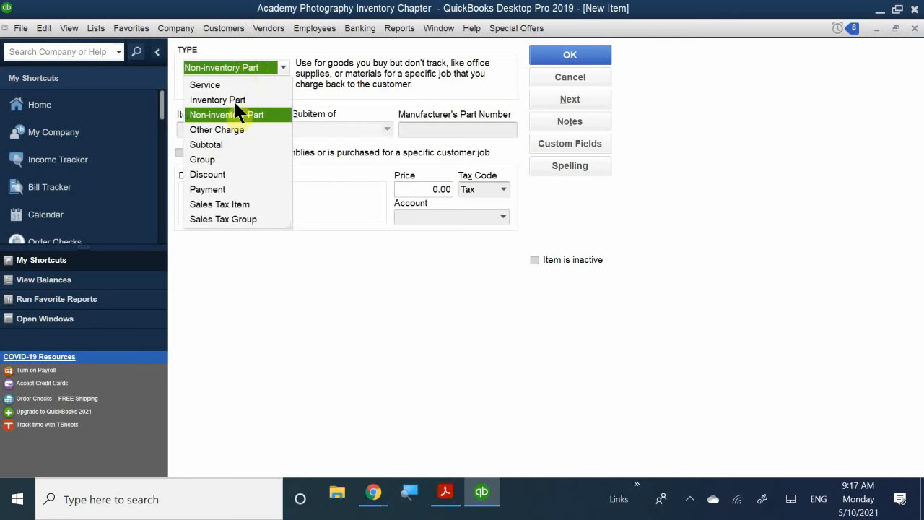
left_click(235, 99)
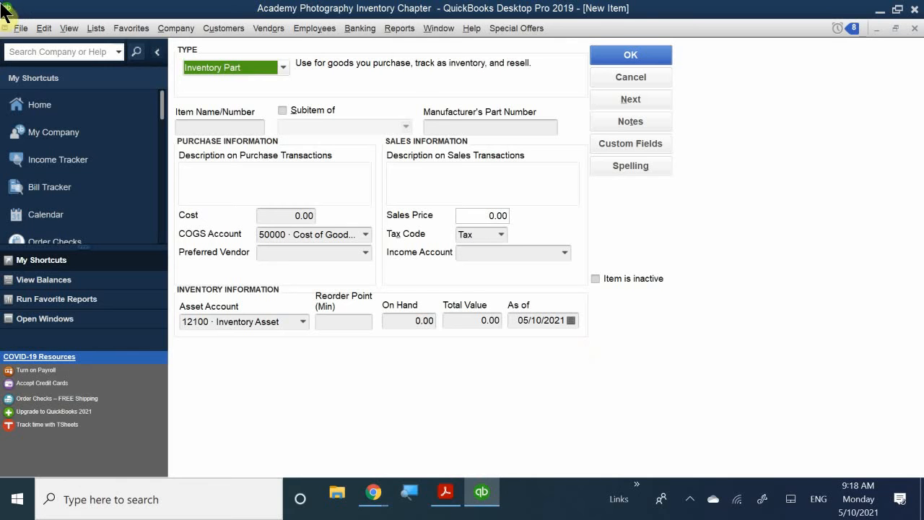
Name the new inventory part Frame 5x7 Wood
left_click(213, 127)
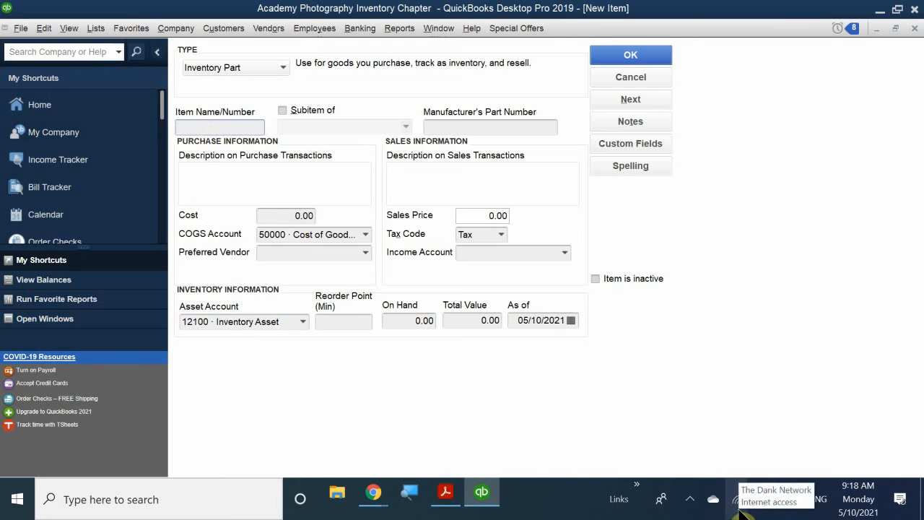
type("F")
type("rame 5x7 Wppd")
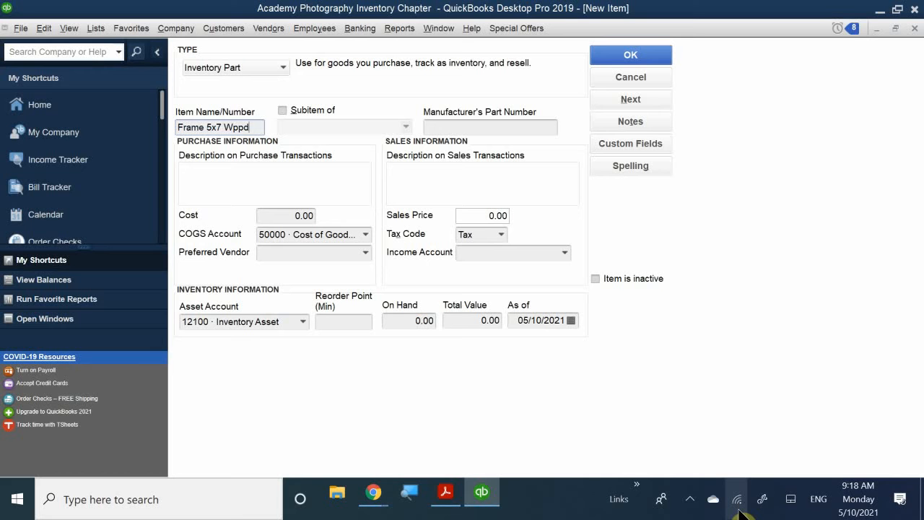
key("BackSpace")
key("BackSpace")
key("BackSpace")
type("ood")
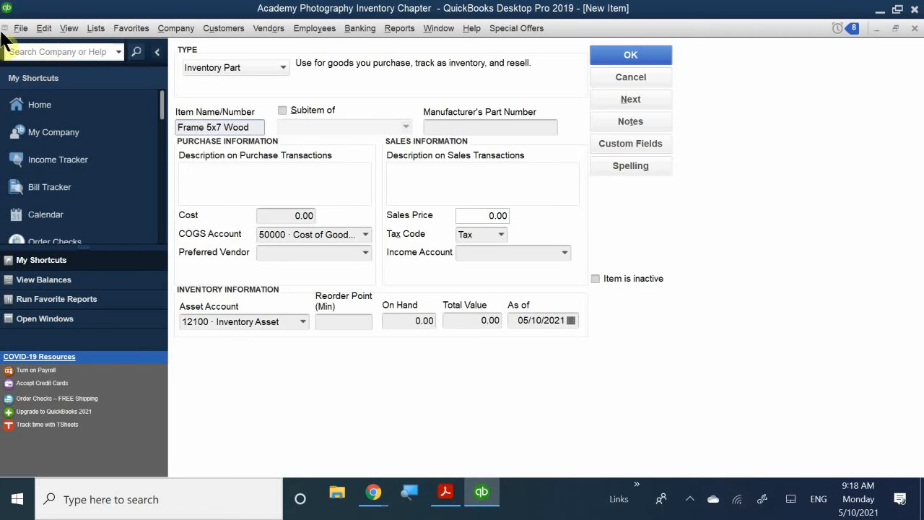
Enter "5x7 Wooden Picture Frame" as the description for both purchase and sales transactions
left_click(241, 173)
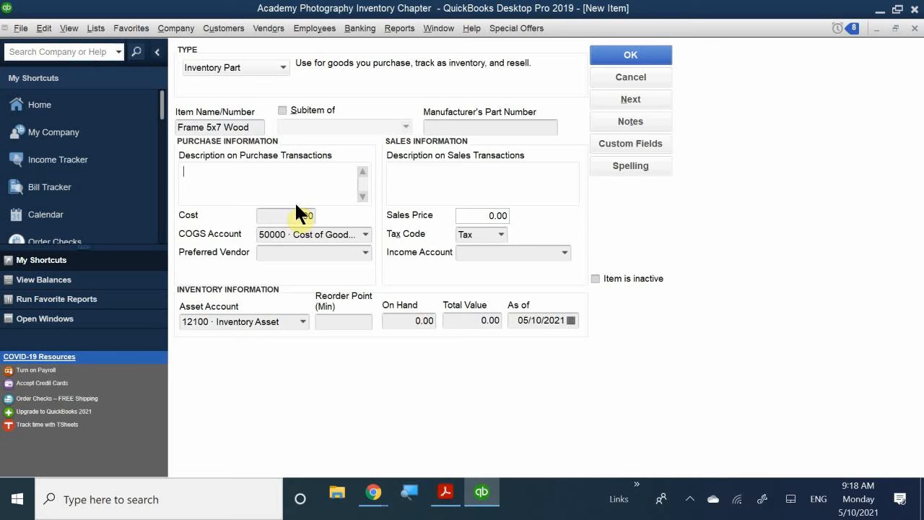
type("5x7 Wooden Picture Frame")
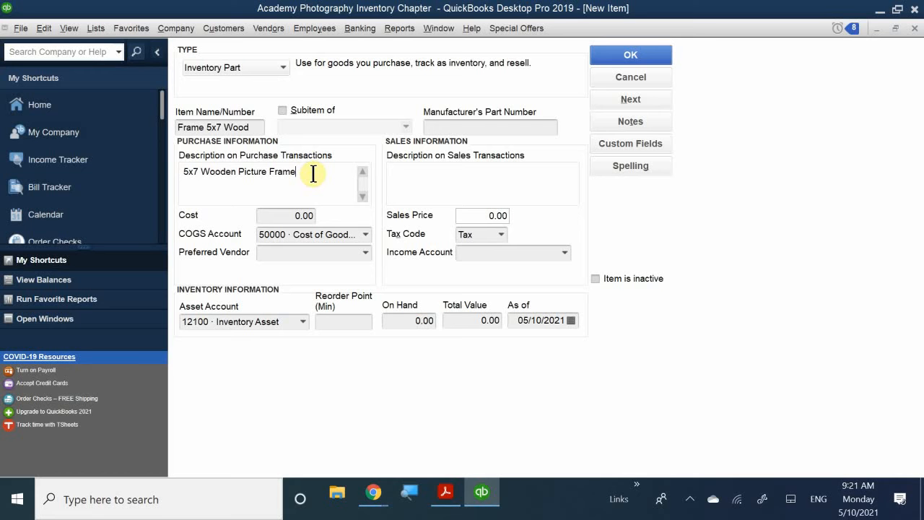
left_click_drag(313, 173, 181, 171)
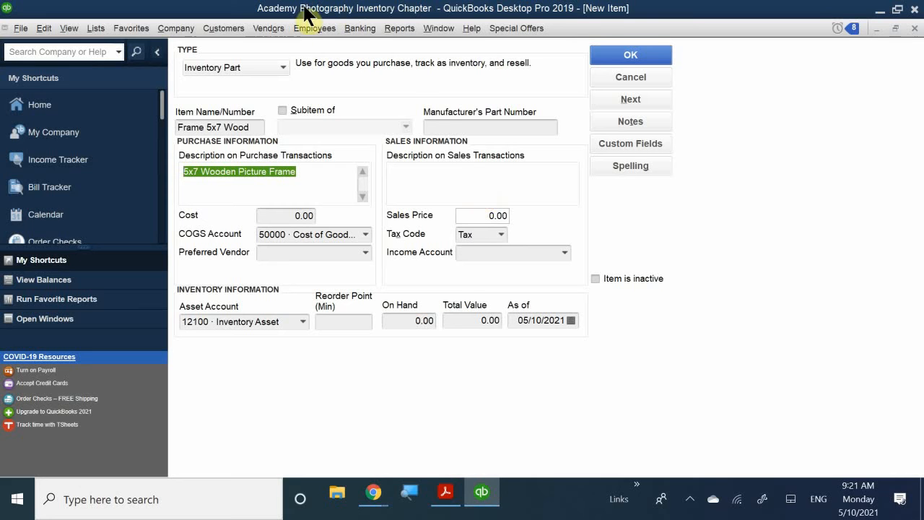
left_click(407, 175)
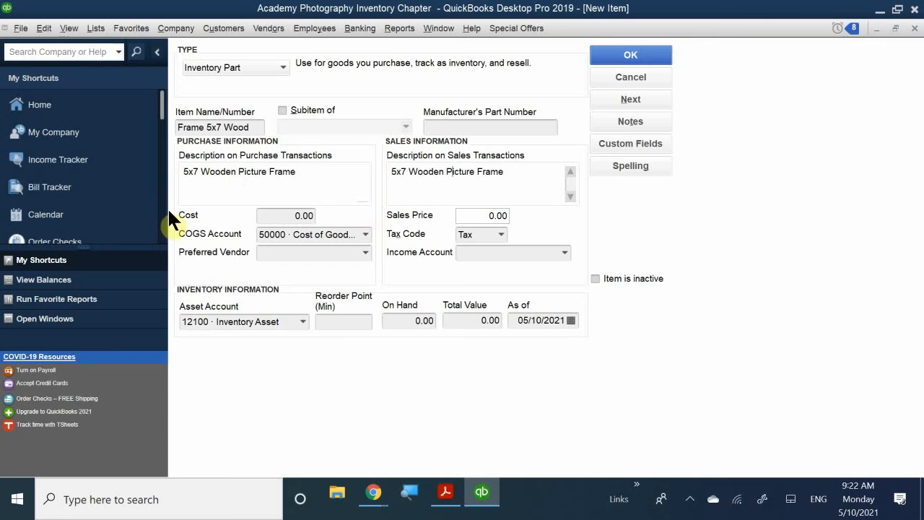
Set the item's purchase cost to 5.00 and keep 50000 · Cost of Goods Sold as the COGS account
left_click(277, 217)
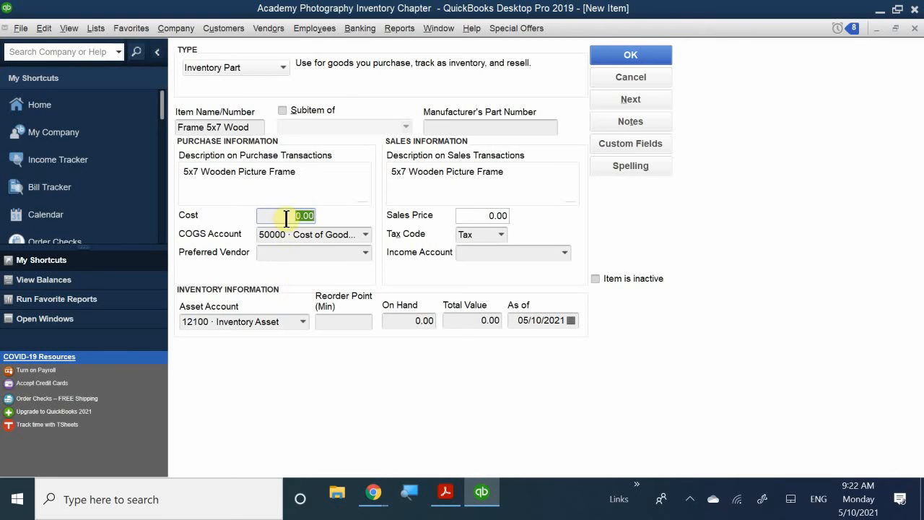
left_click_drag(287, 218, 347, 229)
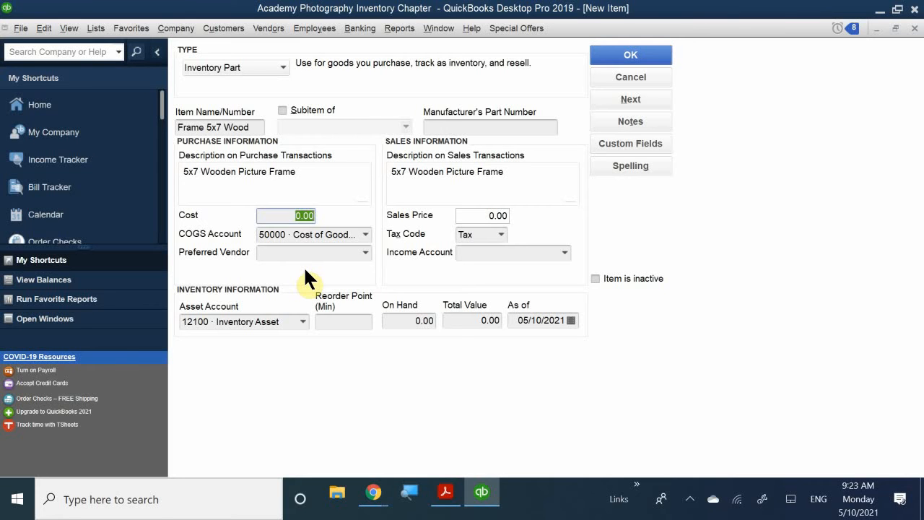
type("5.00")
left_click(364, 233)
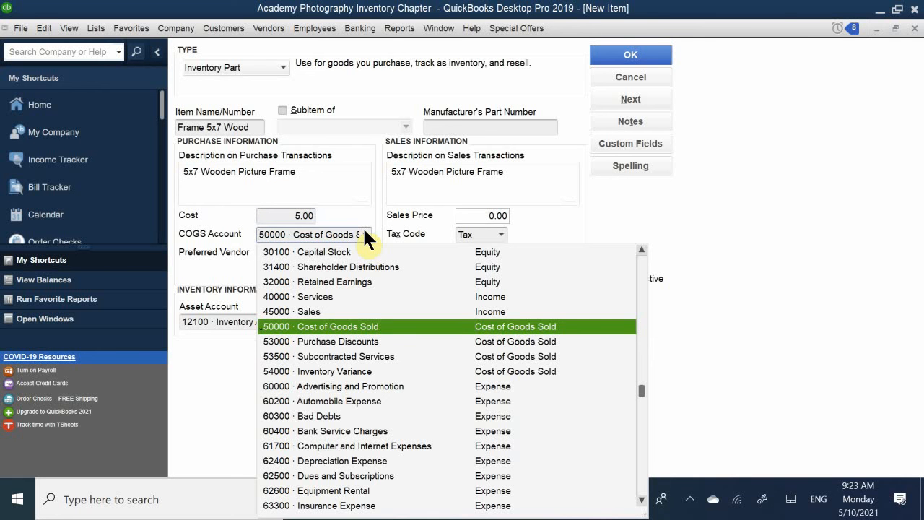
left_click(364, 238)
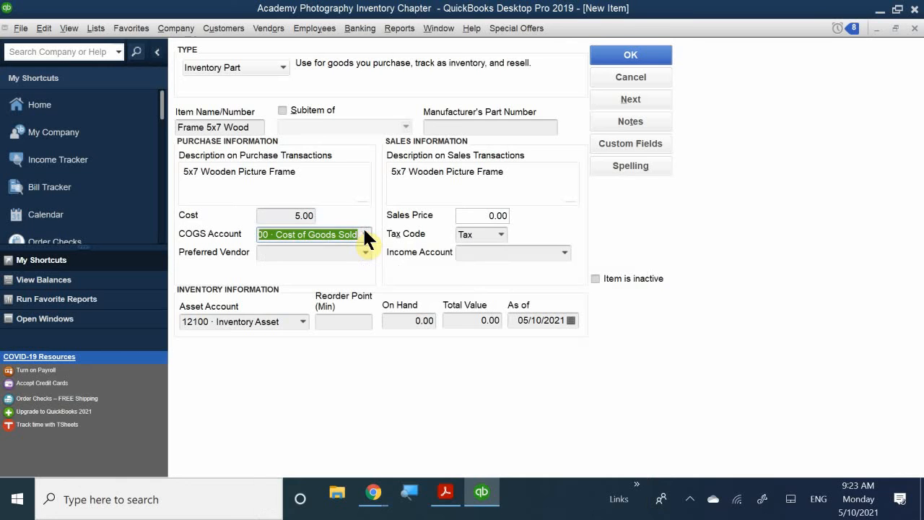
Set the item's preferred vendor to Ace Supply
left_click(320, 252)
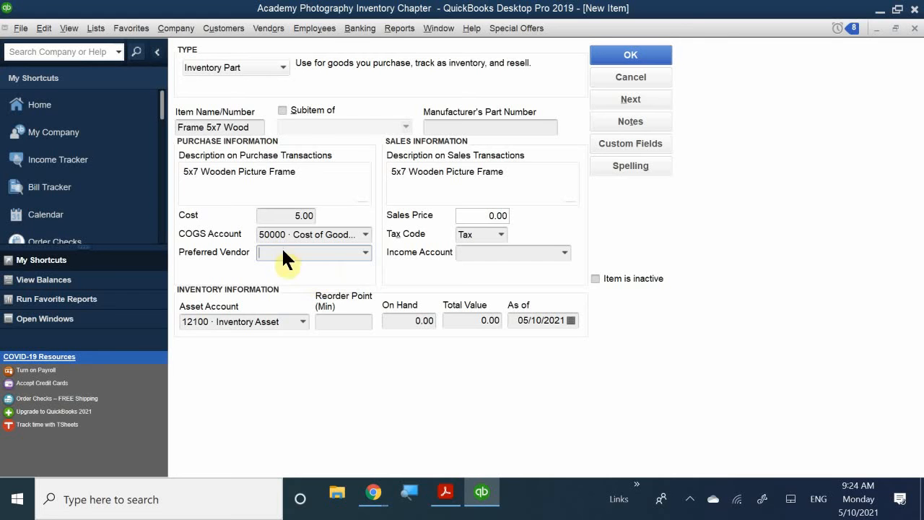
type("Ace Supply")
left_click(318, 299)
Set the item's sales price to 9.99
left_click(469, 214)
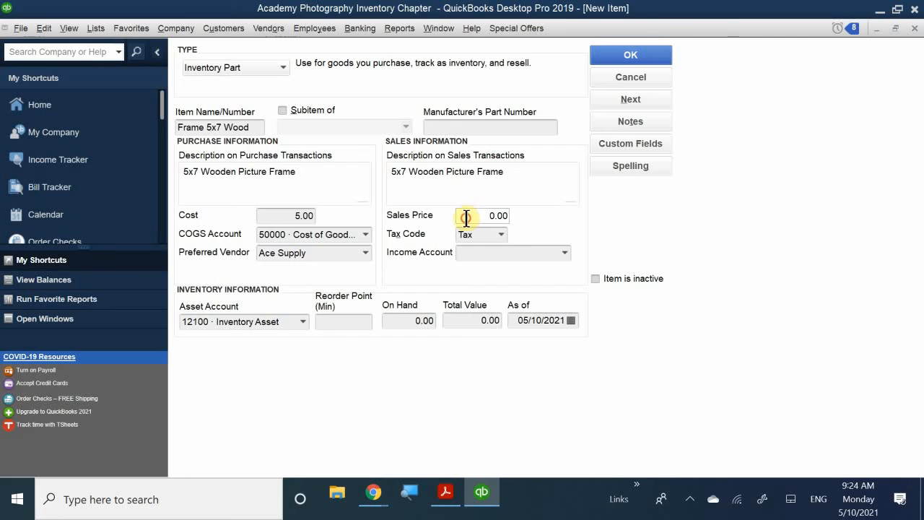
left_click_drag(466, 214, 508, 215)
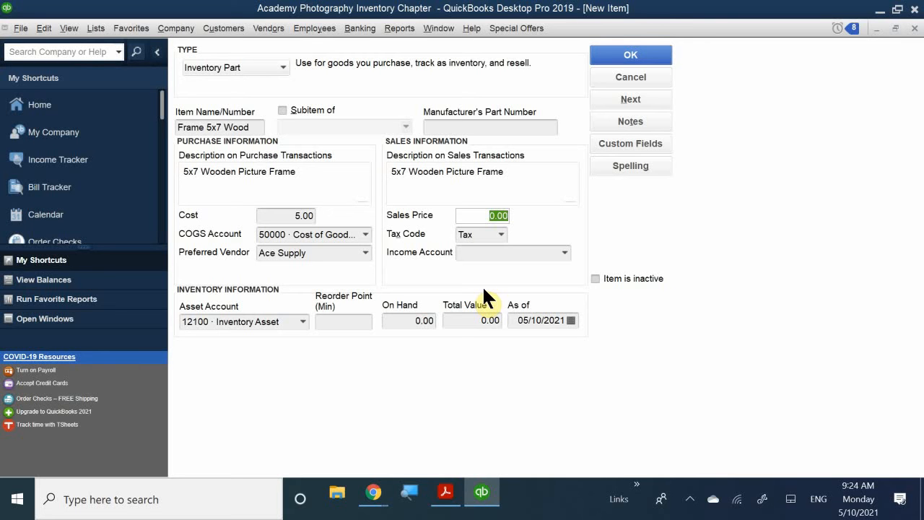
type("9.99")
Assign 45000 · Sales as the item's income account
left_click(486, 252)
type("inco")
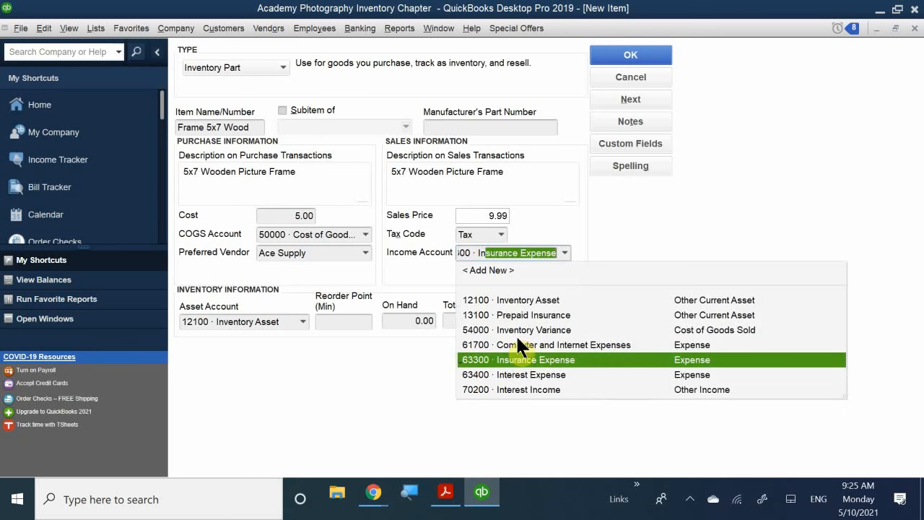
key("BackSpace")
key("BackSpace")
key("BackSpace")
key("BackSpace")
key("BackSpace")
type("sales")
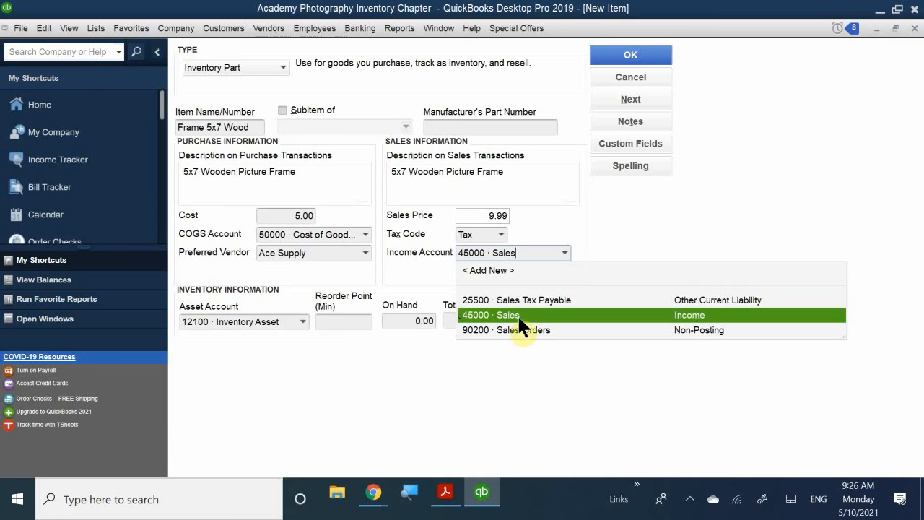
left_click(519, 315)
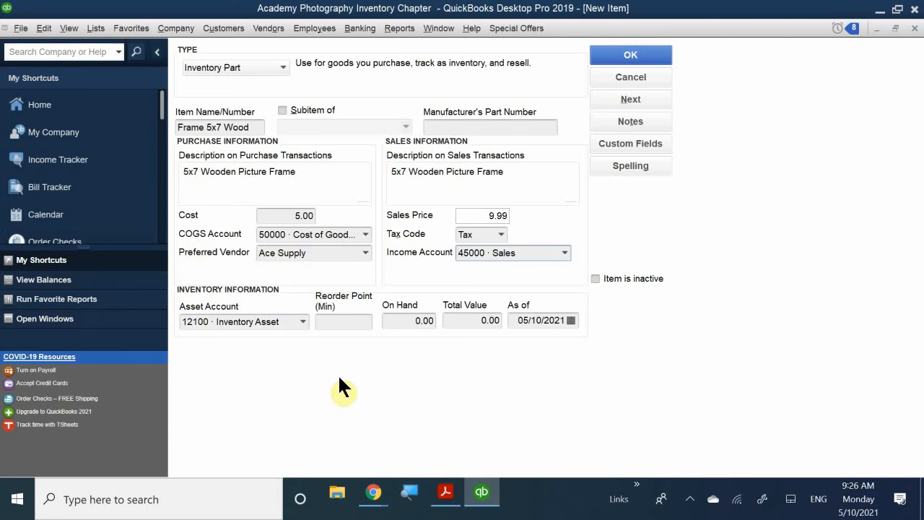
Keep 12100 · Inventory Asset as the asset account, set the reorder point to 20, and save the item
left_click(303, 321)
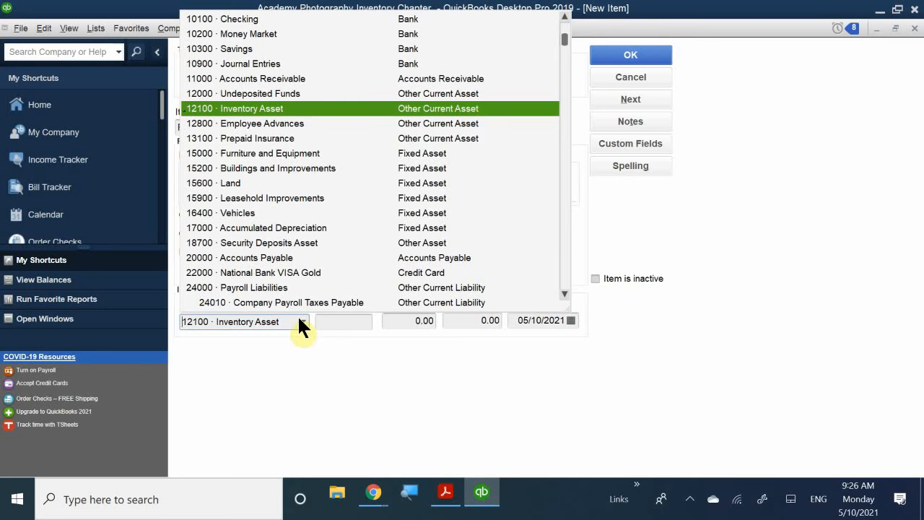
left_click(301, 321)
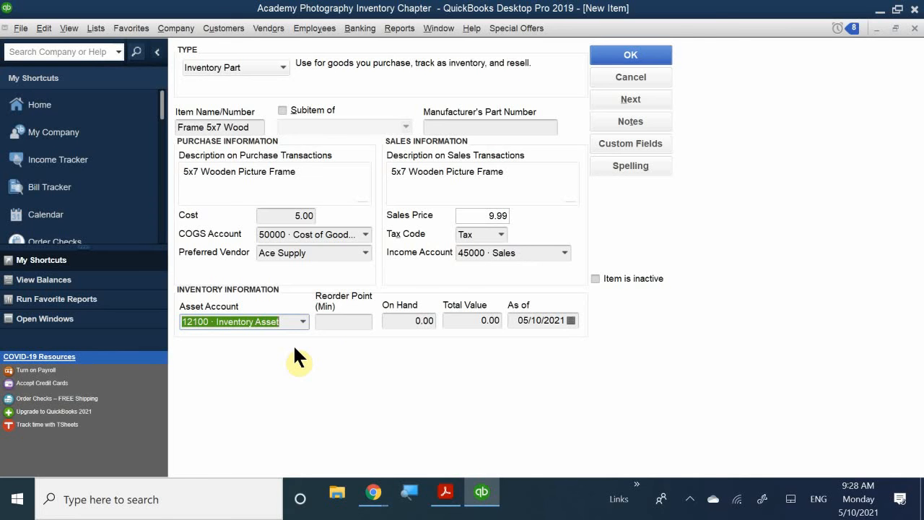
left_click(342, 322)
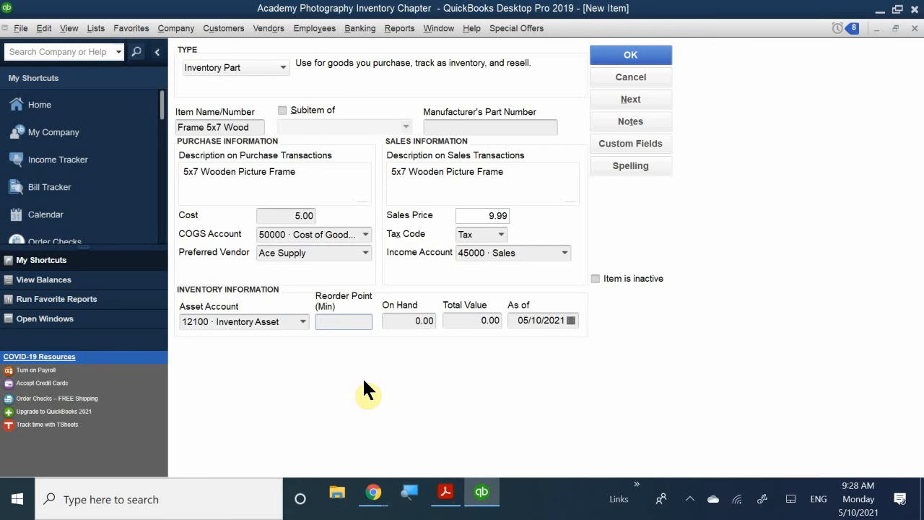
type("20")
left_click(612, 54)
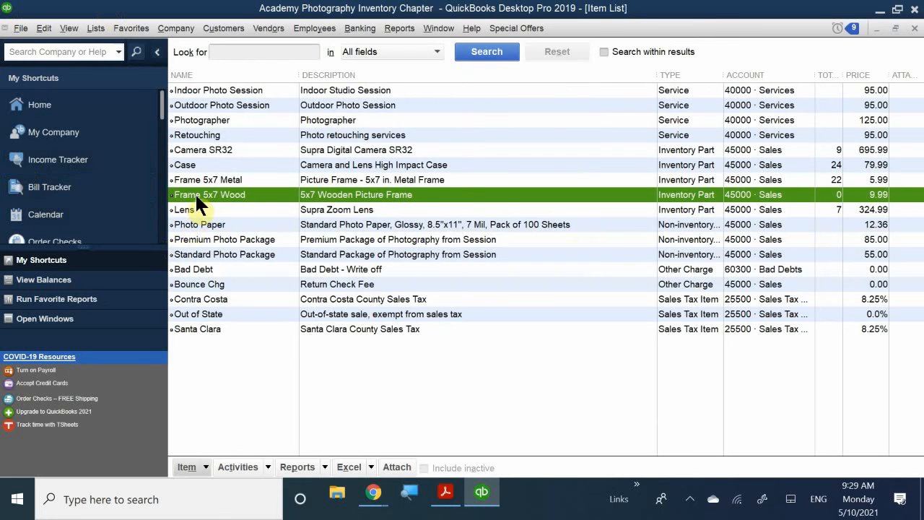
Review the Frame 5x7 Metal and Frame 5x7 Wood entries in the Item List, and close the list
left_click(242, 180)
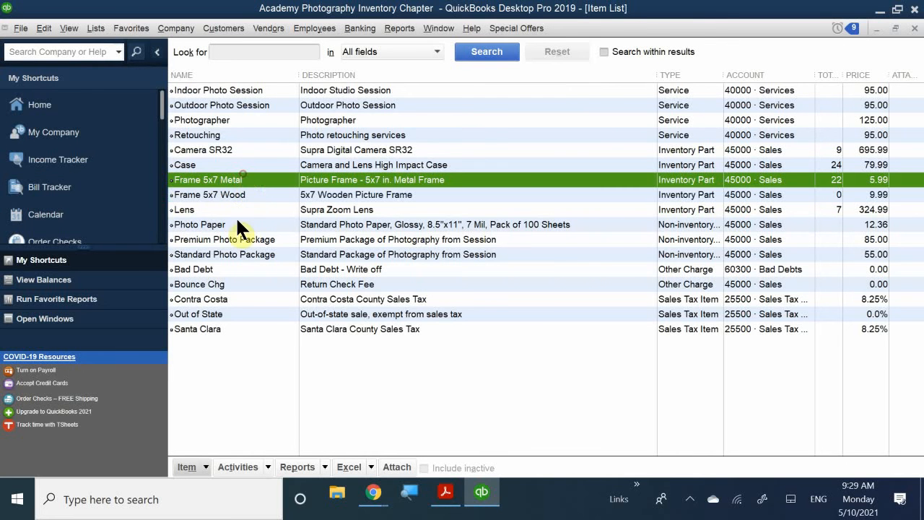
left_click(199, 194)
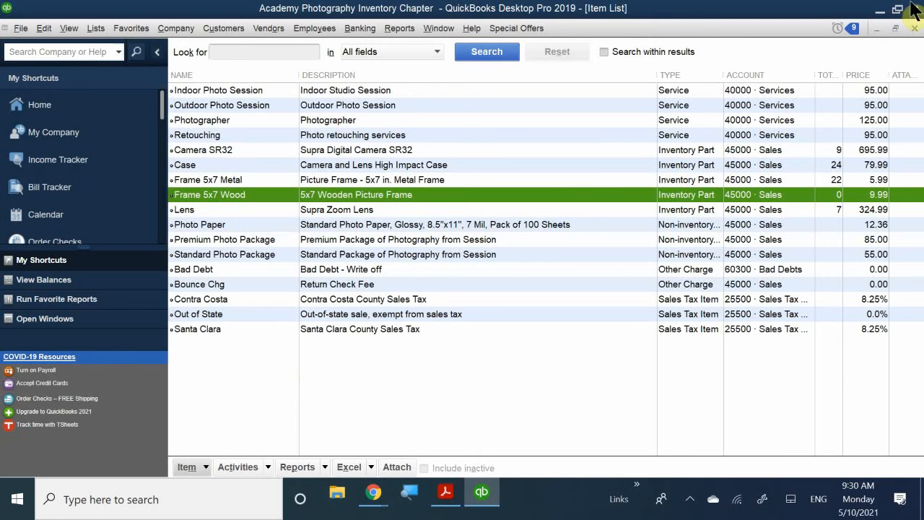
left_click(915, 28)
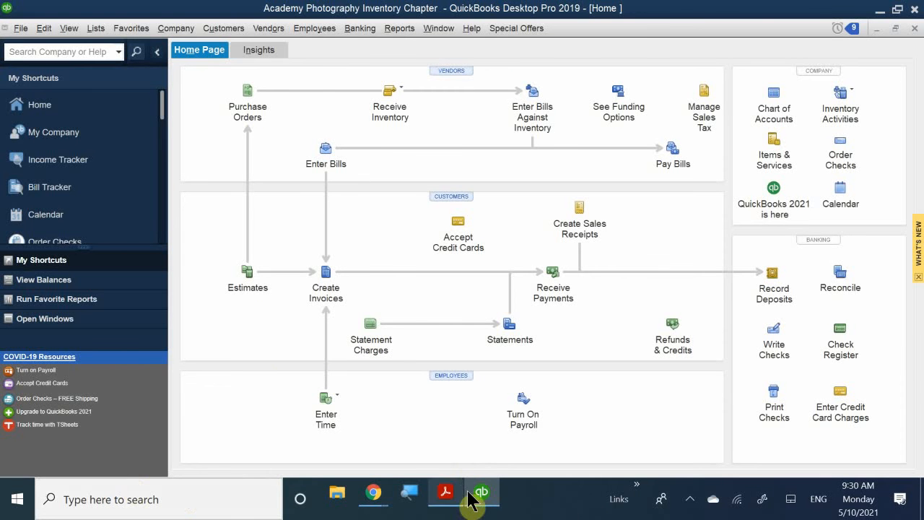
Switch to the QB CH 8.pdf guide in Adobe Acrobat Reader and read the Calculating Average Cost of Inventory section on page 237
left_click(444, 494)
scroll(412, 326, "down", 10)
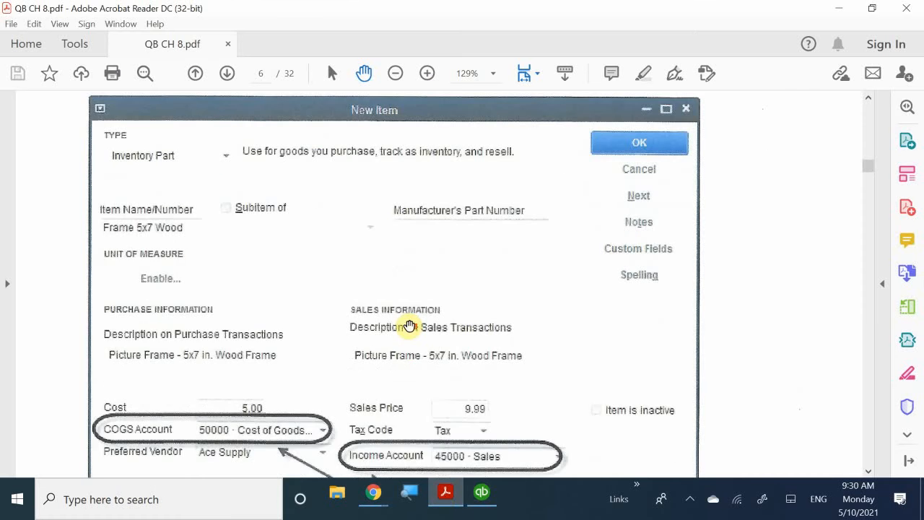
scroll(417, 331, "down", 20)
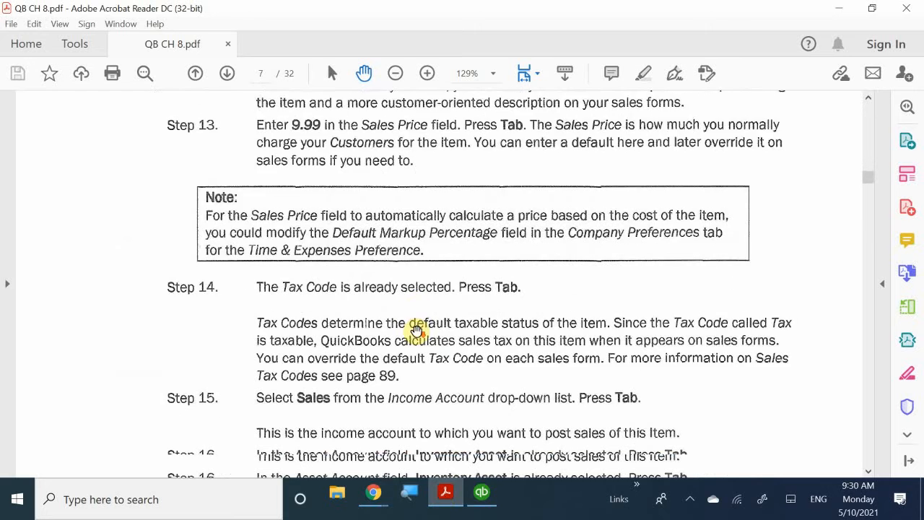
scroll(417, 332, "down", 20)
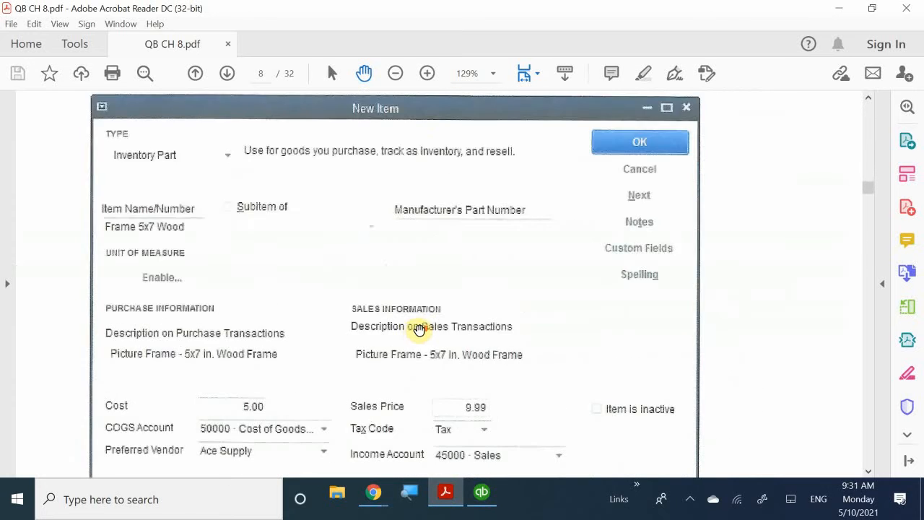
scroll(422, 326, "down", 10)
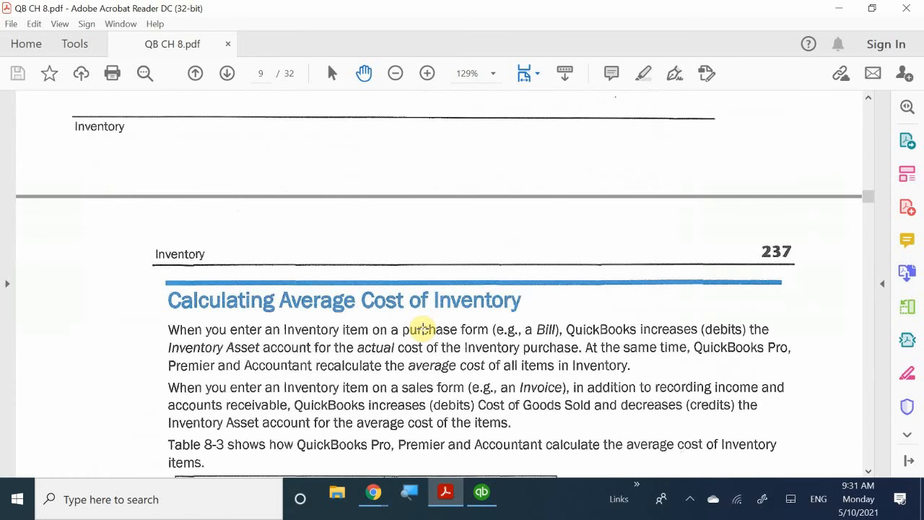
scroll(423, 327, "down", 4)
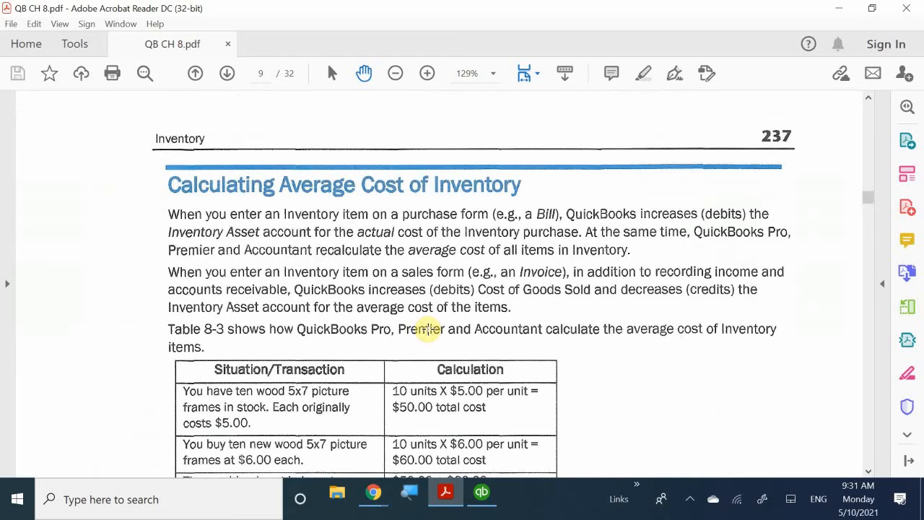
scroll(427, 329, "up", 1)
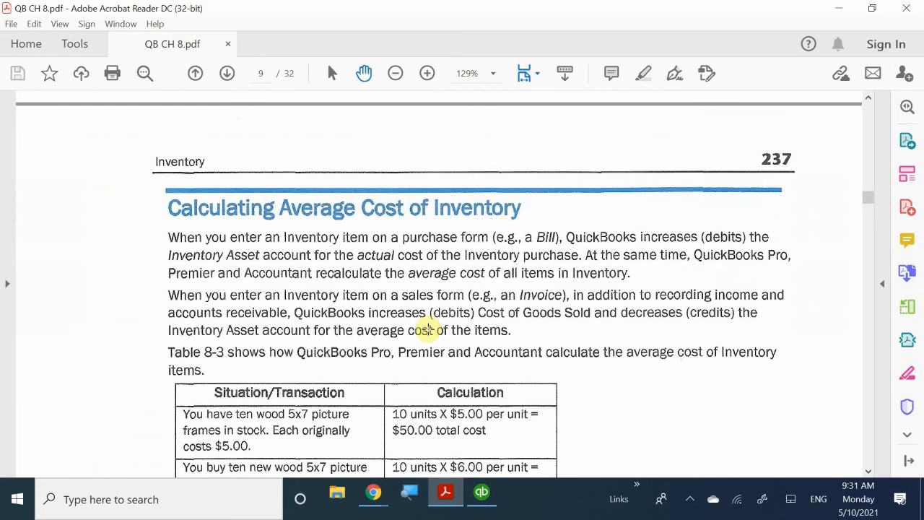
scroll(428, 329, "down", 1)
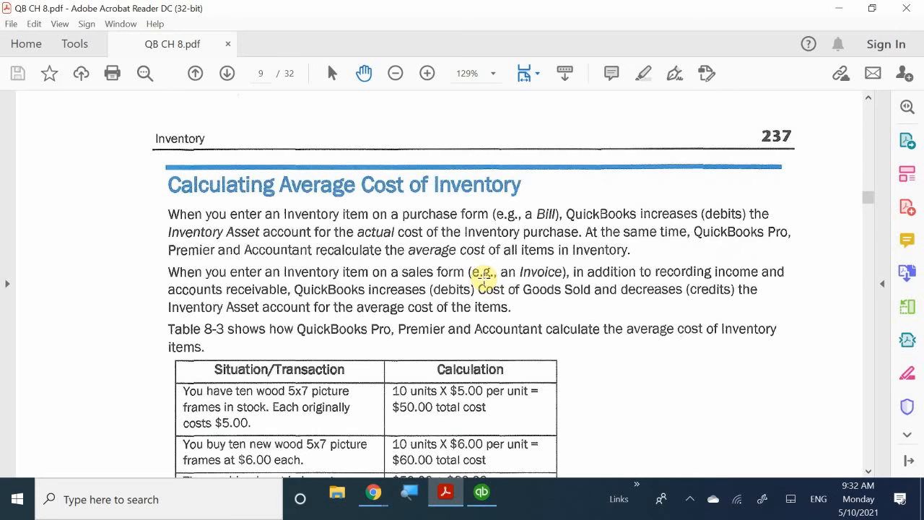
scroll(482, 277, "down", 4)
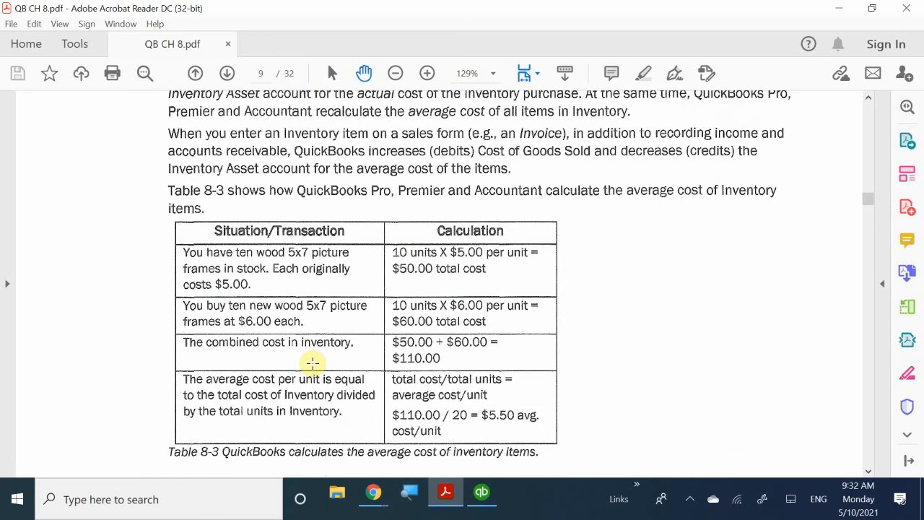
scroll(311, 362, "up", 4)
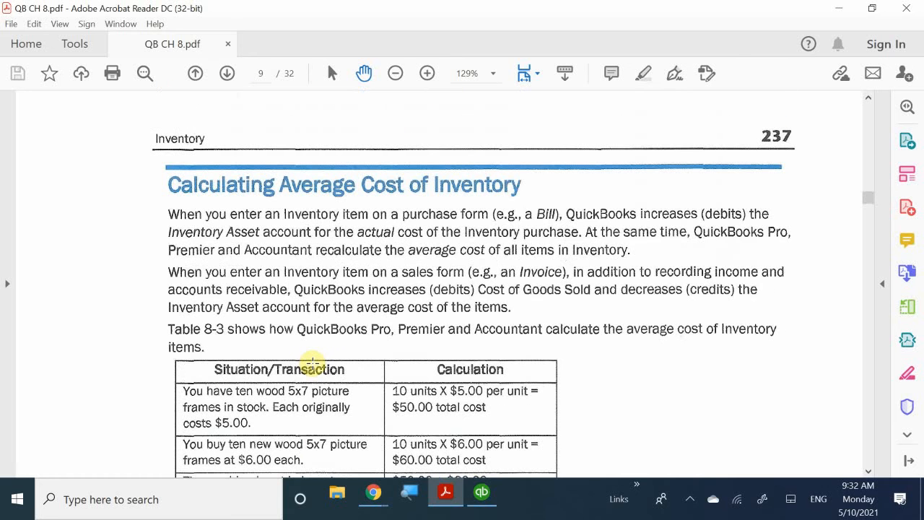
scroll(312, 362, "up", 1)
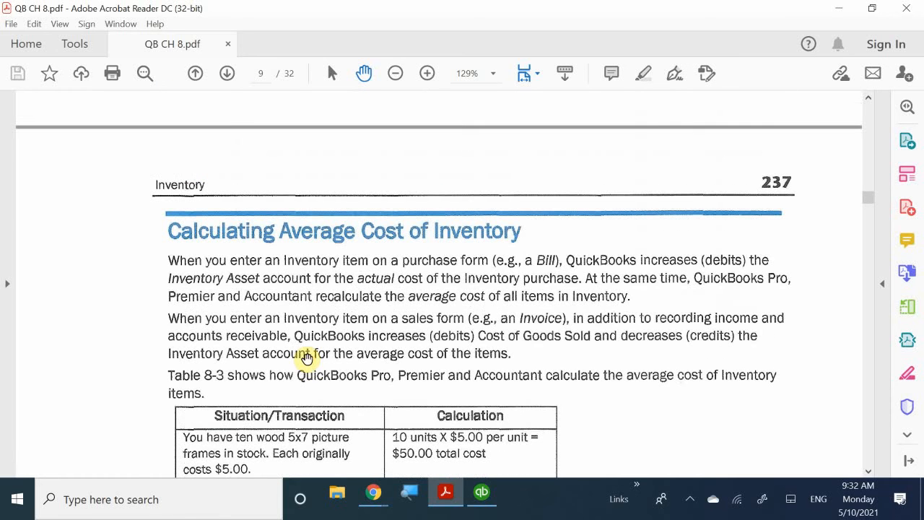
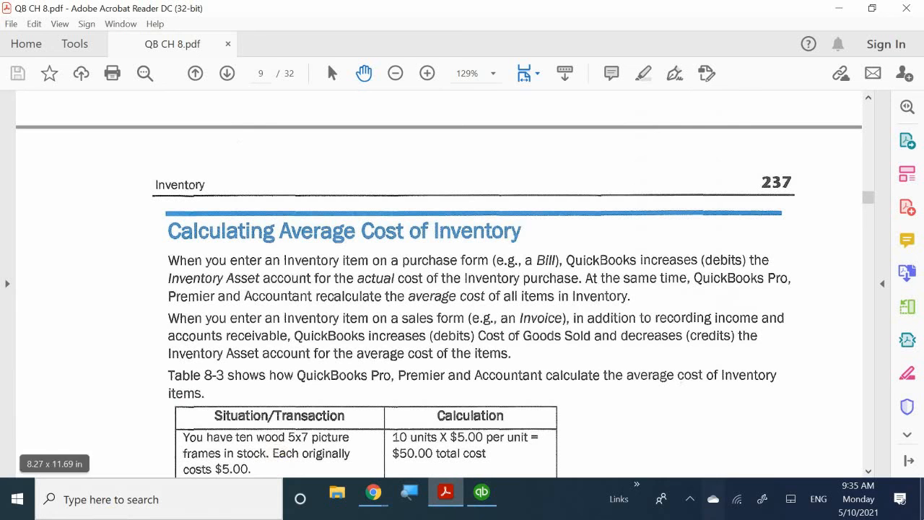
Study Table 8-3's average cost calculation and the paragraphs on cost of goods sold and the FIFO method
scroll(641, 214, "down", 7)
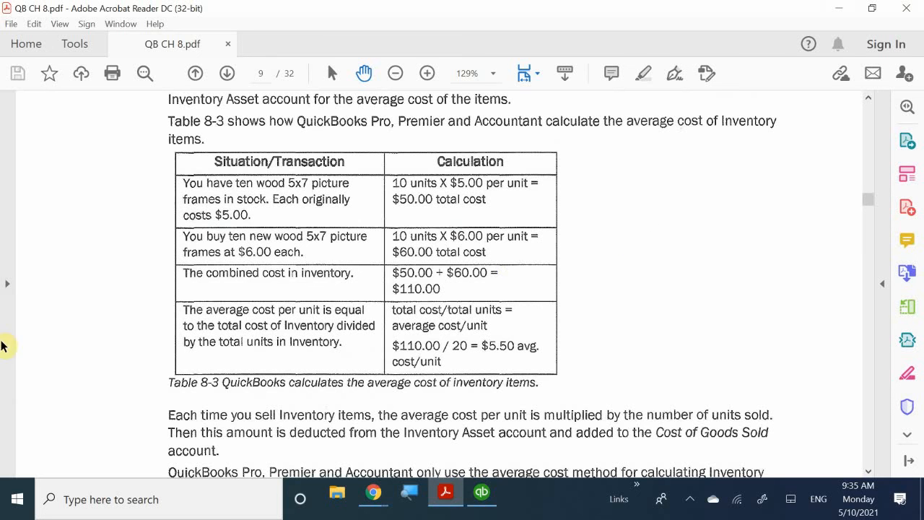
scroll(422, 267, "down", 2)
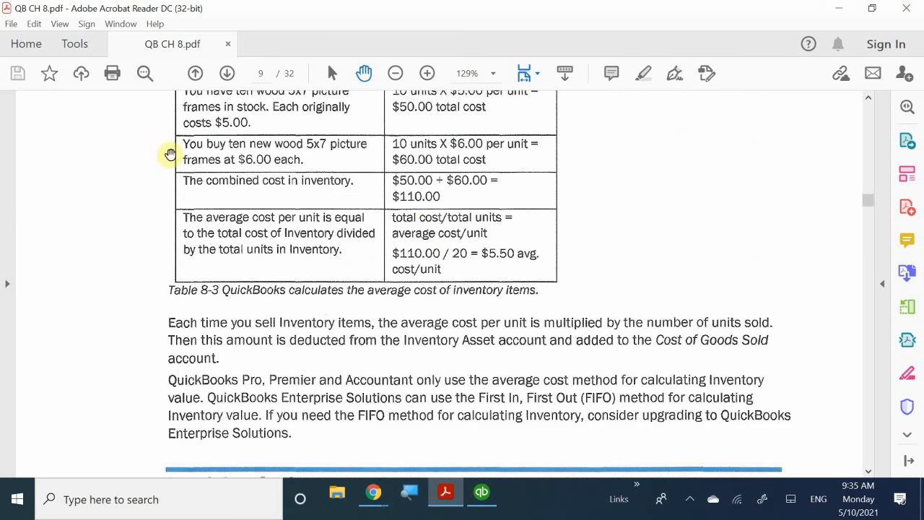
scroll(330, 241, "down", 5)
scroll(411, 246, "up", 1)
scroll(411, 246, "up", 3)
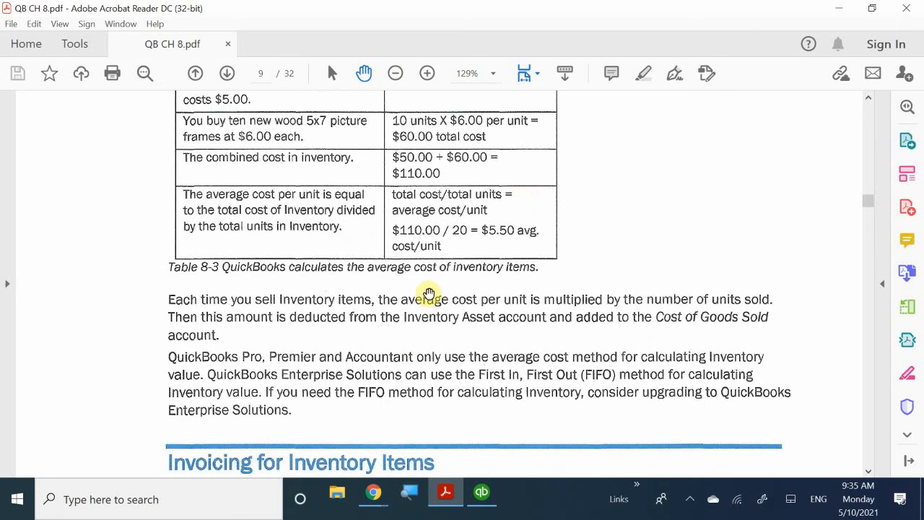
scroll(429, 303, "up", 5)
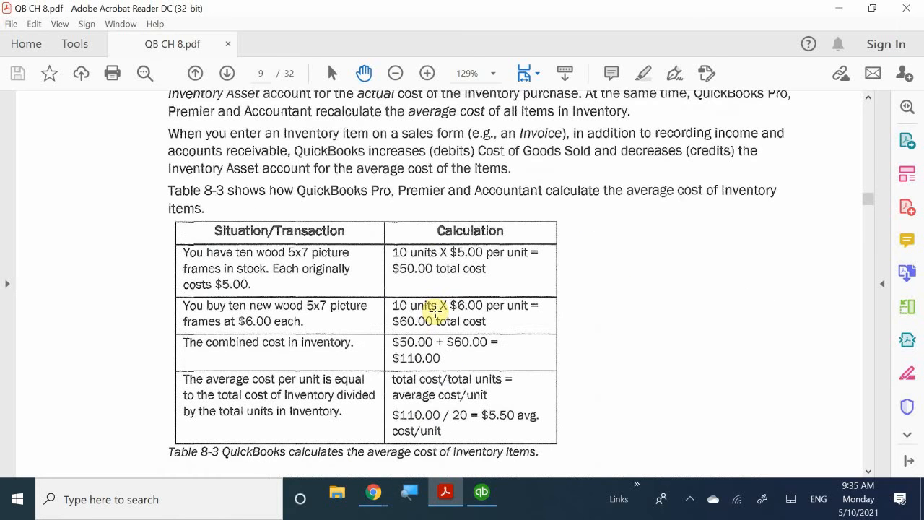
scroll(439, 309, "down", 7)
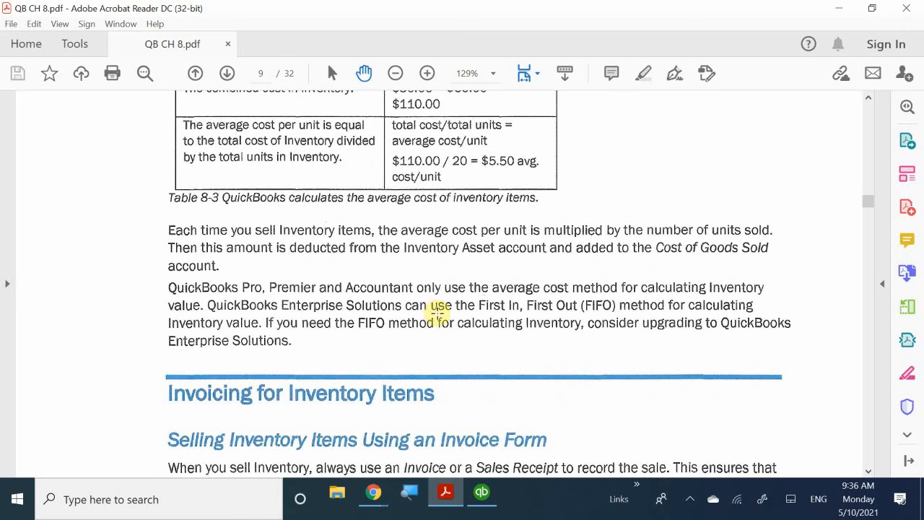
Read the Invoicing for Inventory Items exercise and examine the sample invoice in Figure 8-8
scroll(445, 309, "down", 4)
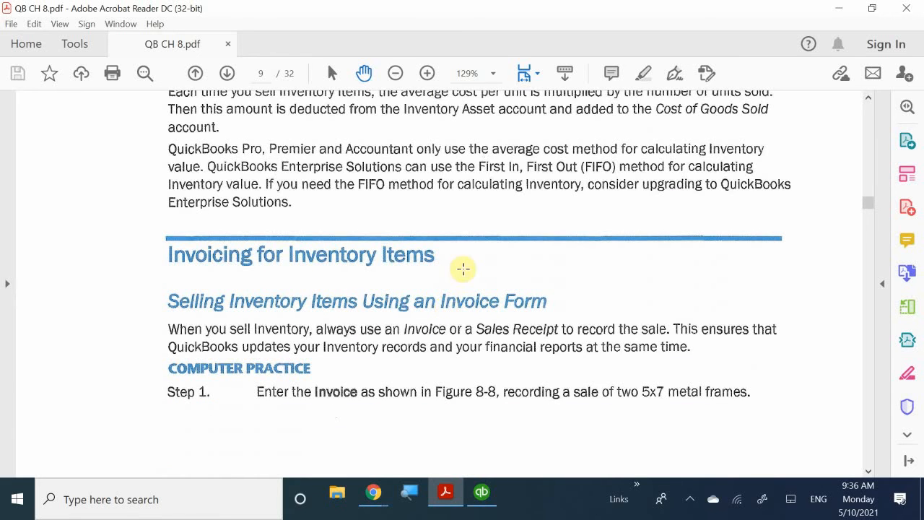
scroll(464, 268, "down", 7)
scroll(464, 270, "down", 13)
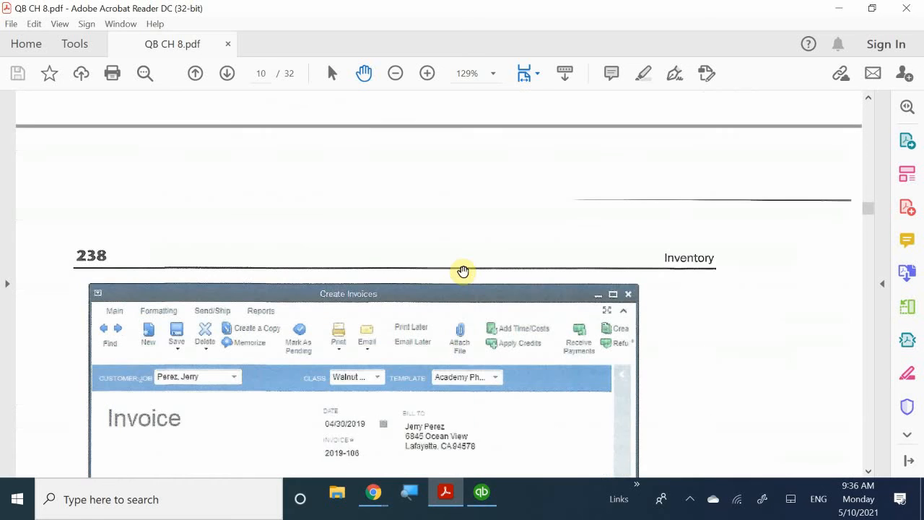
scroll(462, 270, "down", 6)
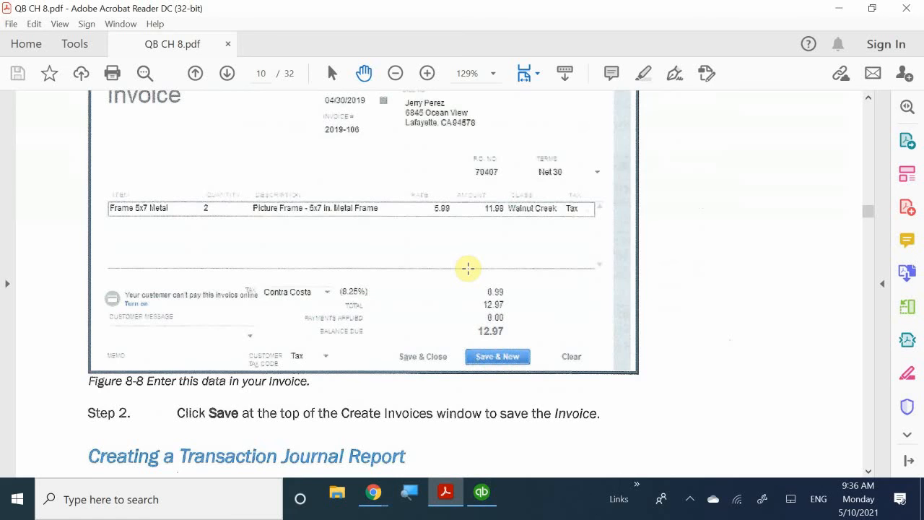
scroll(468, 269, "up", 3)
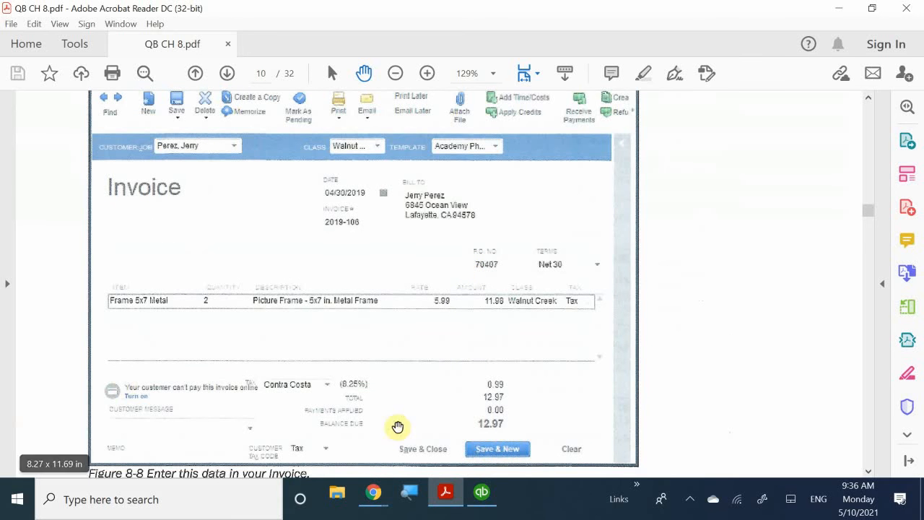
scroll(361, 336, "up", 5)
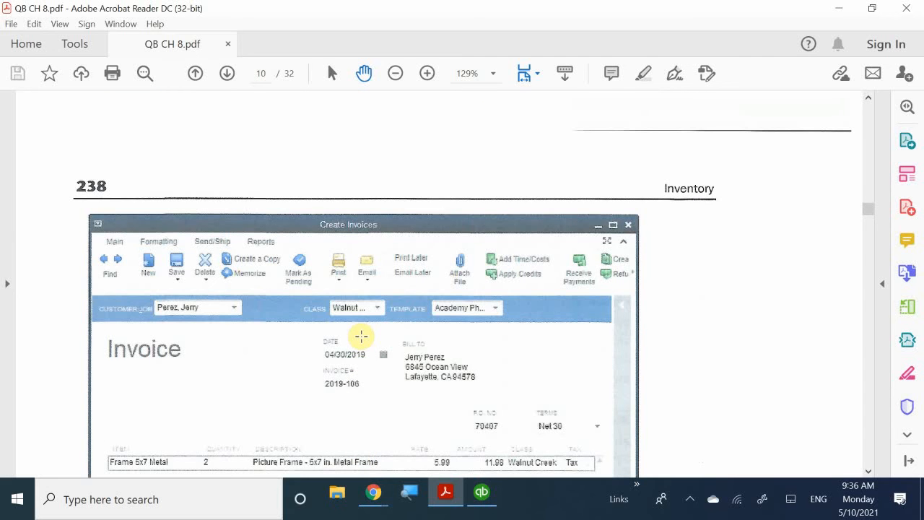
scroll(361, 335, "down", 4)
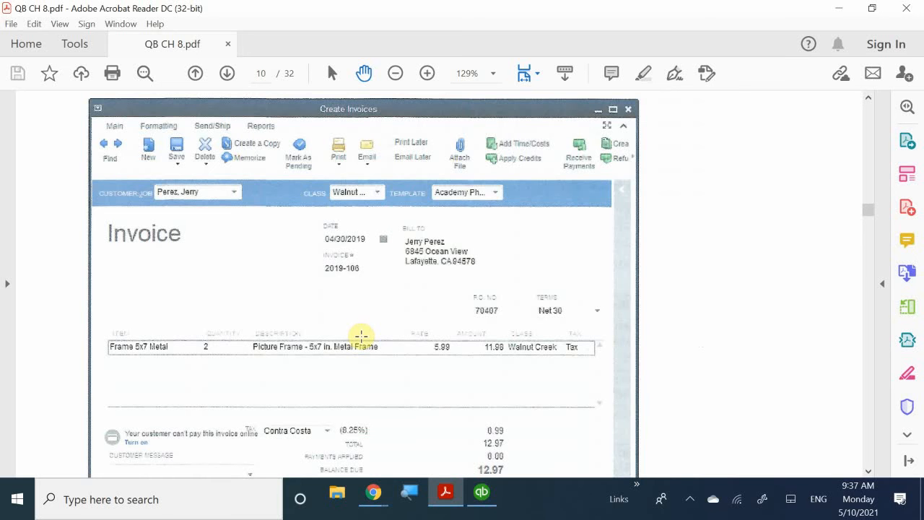
Switch to QuickBooks, open a new invoice form, and dismiss the tip about the Past Due stamp
left_click(481, 494)
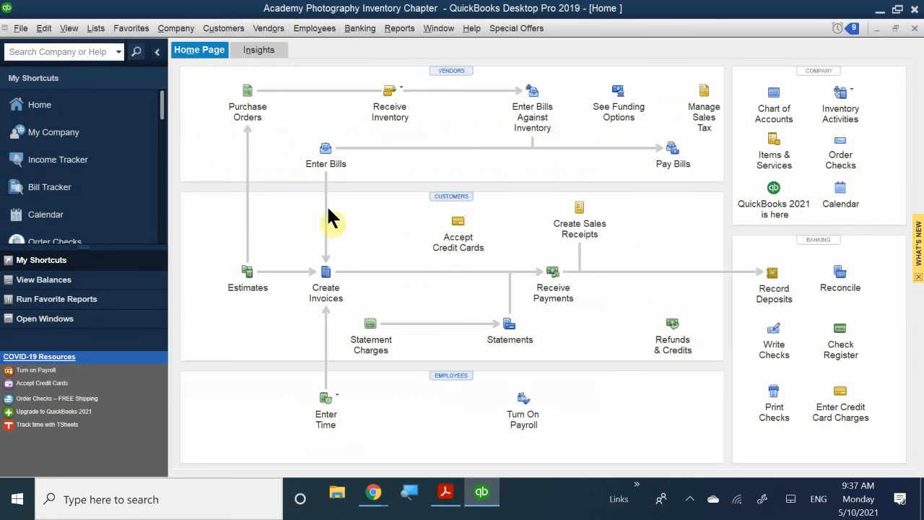
left_click(331, 289)
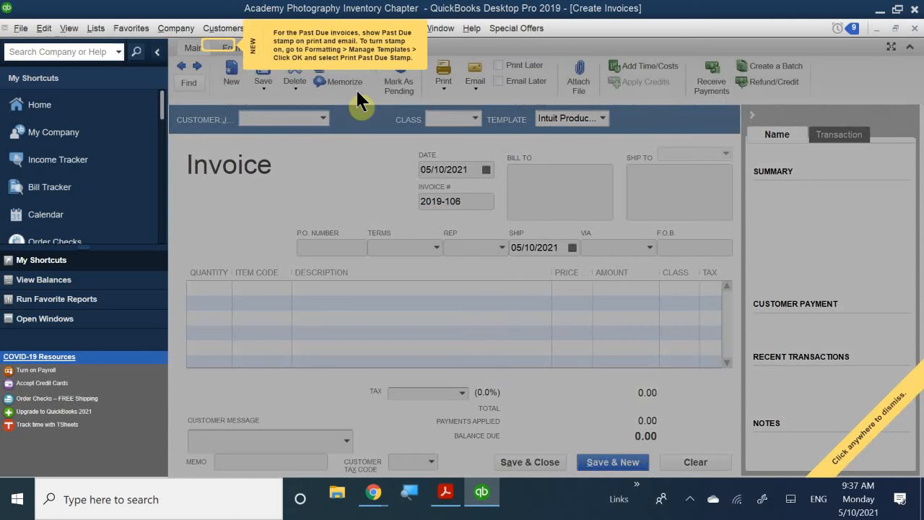
left_click(191, 114)
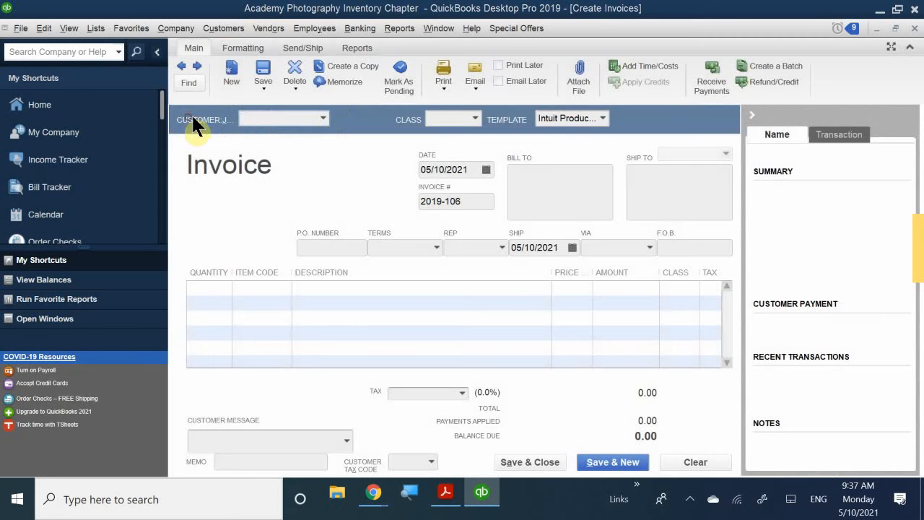
left_click(276, 115)
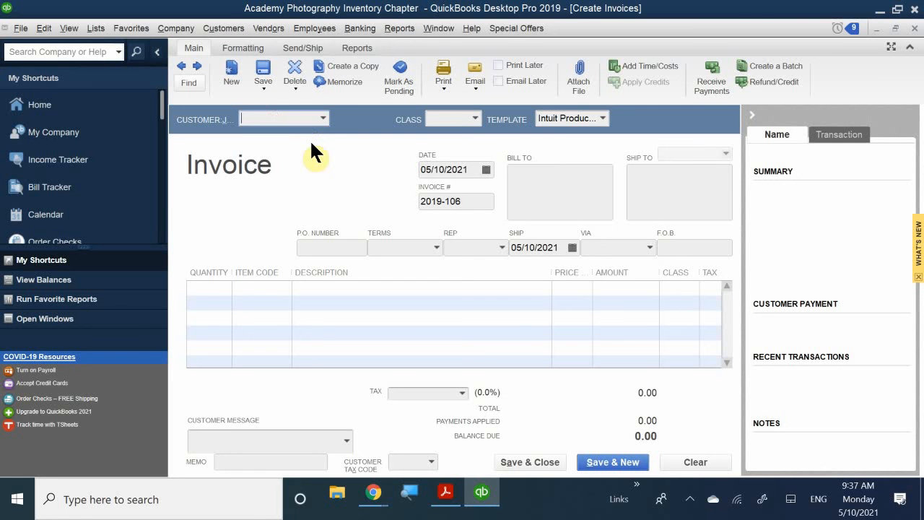
type("k")
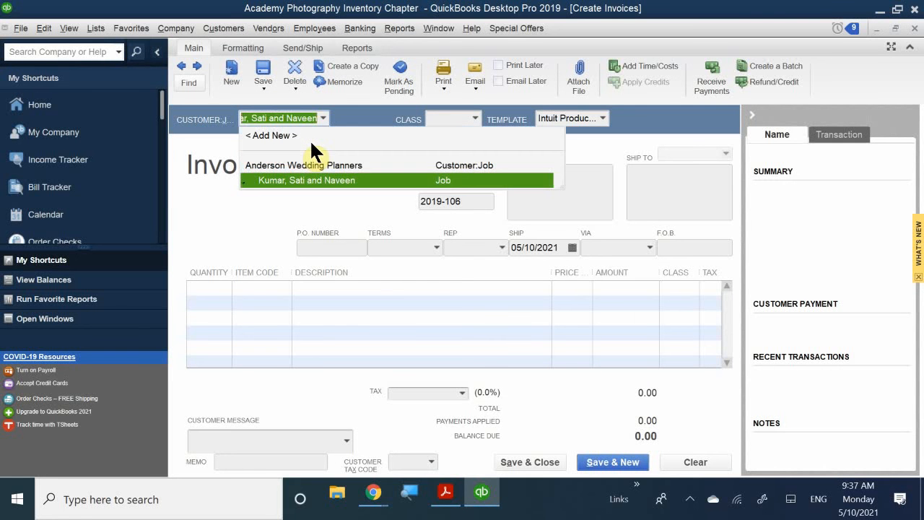
type("er")
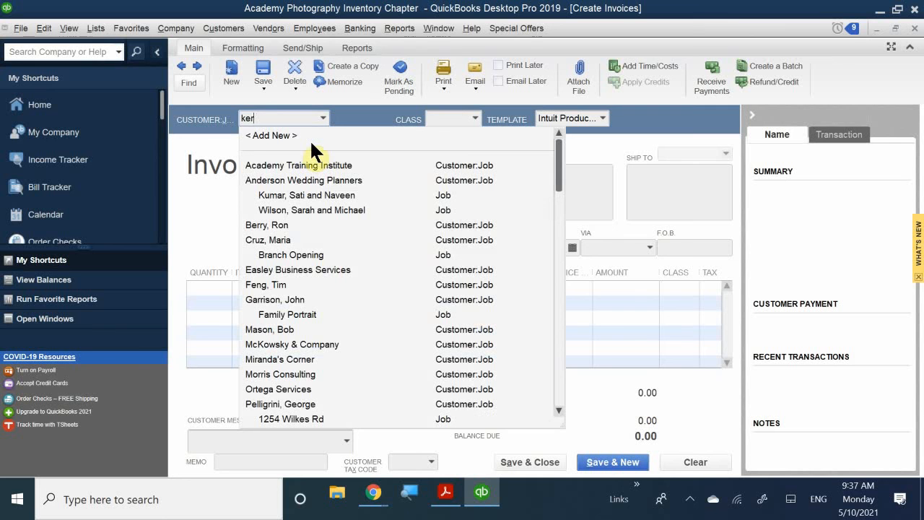
key("BackSpace")
key("BackSpace")
key("BackSpace")
Find the customer named in Figure 8-8 by first name and assign that customer to the invoice
type("jer")
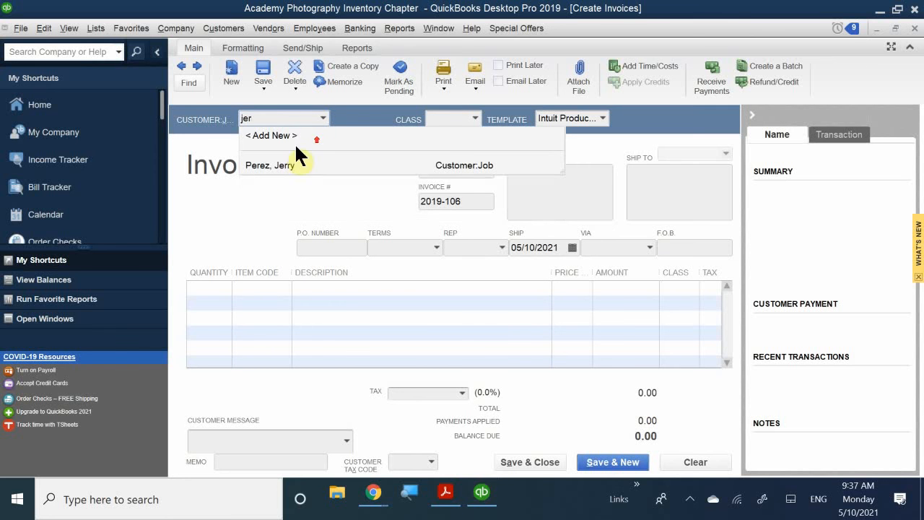
left_click(294, 166)
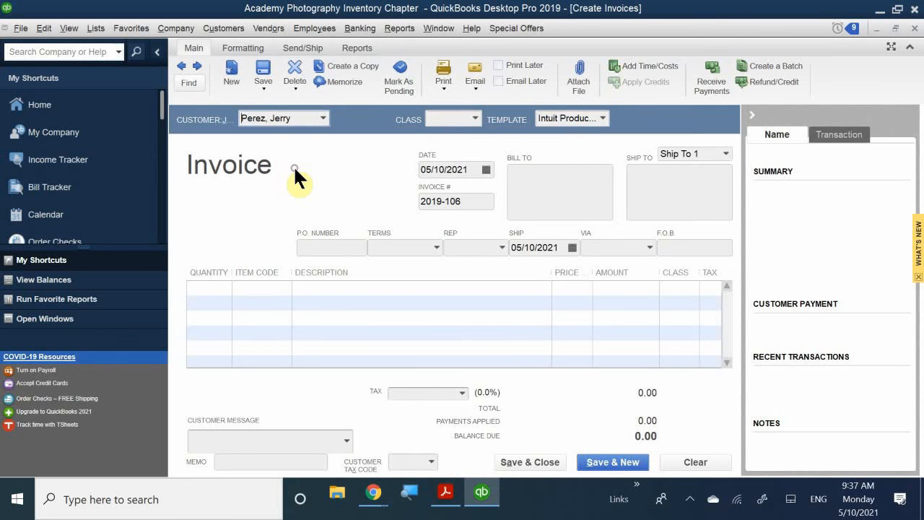
Enter an invoice line with quantity 2 of the Frame 5x7 Metal item
left_click(205, 287)
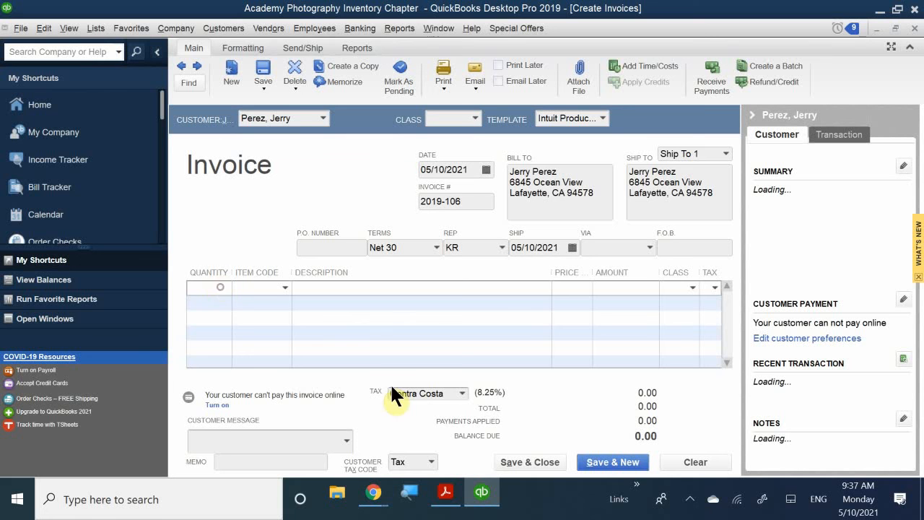
type("2")
left_click(265, 288)
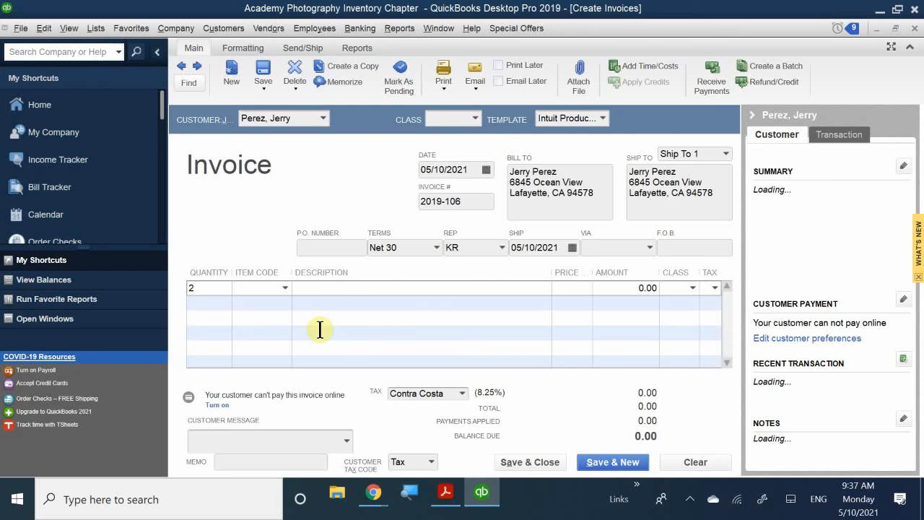
type("5")
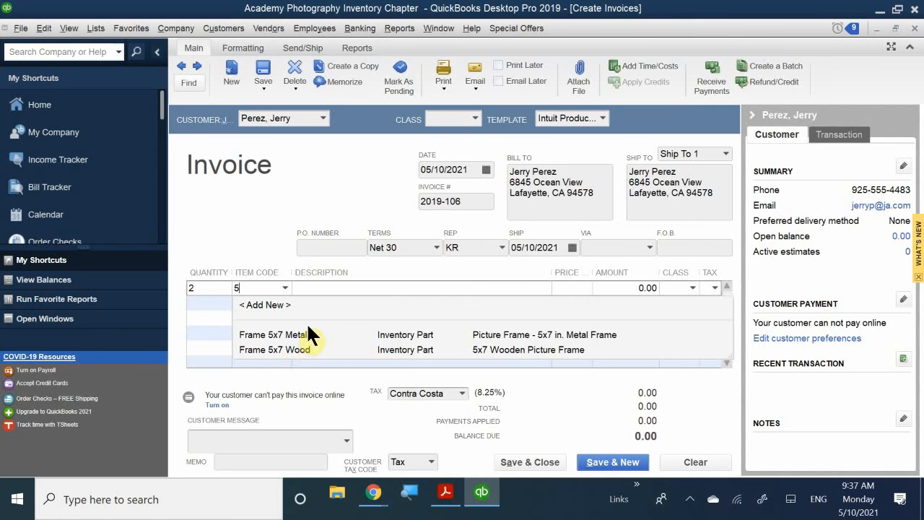
left_click(304, 334)
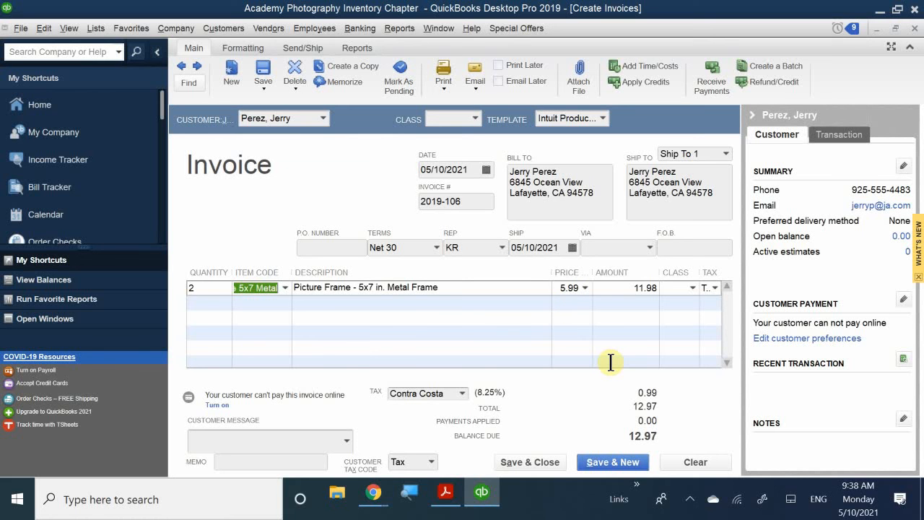
left_click(555, 288)
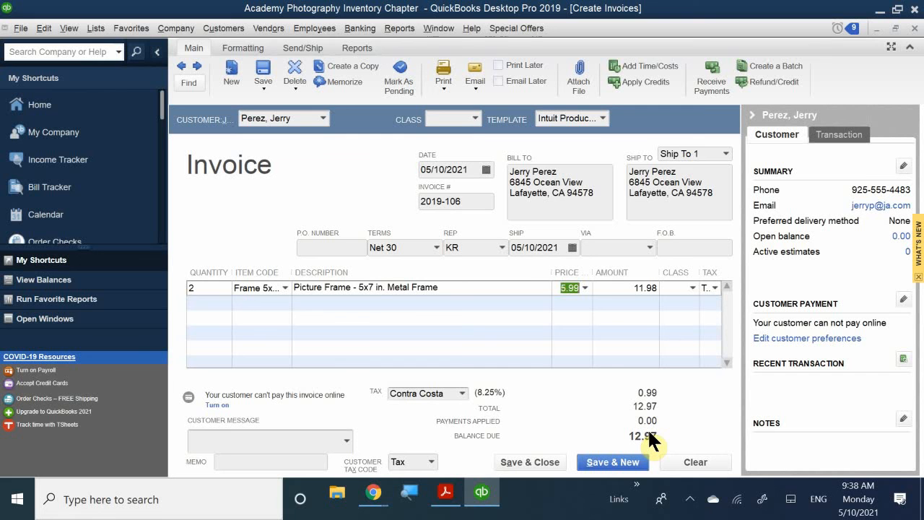
Override the metal frame's unit price with 7.99 to update the line amount, and set the price back to 5.99
type("7.99")
left_click(667, 302)
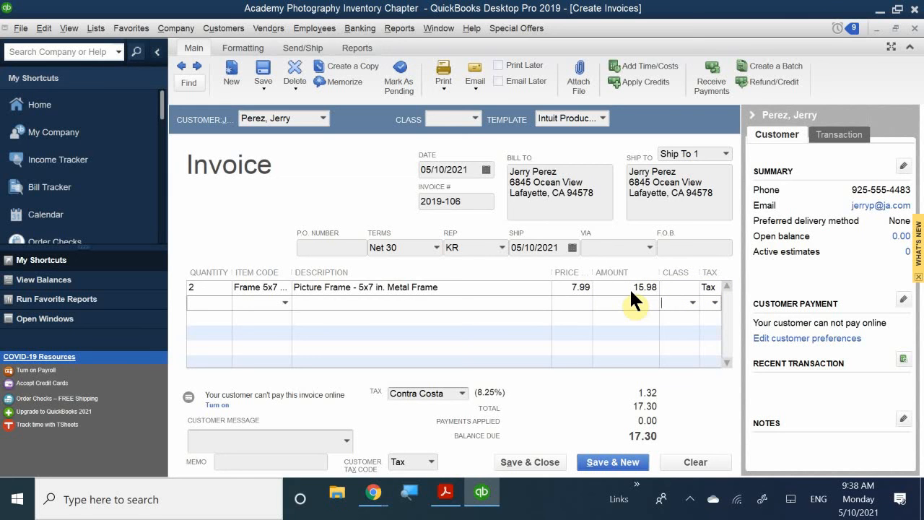
left_click(570, 287)
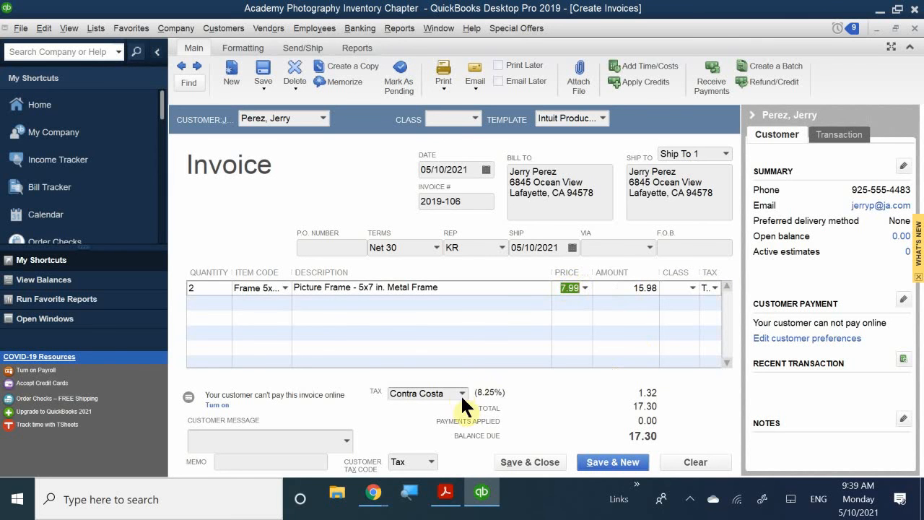
type("5.99")
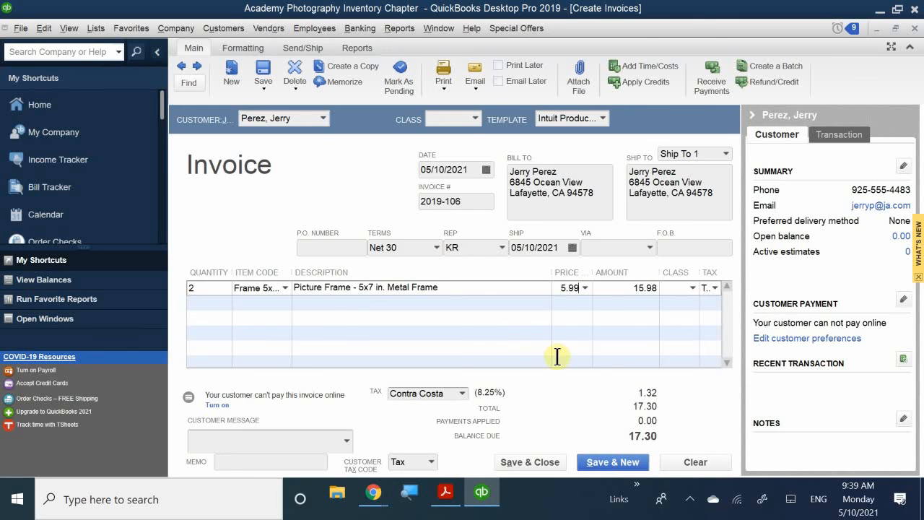
Assign the Walnut Creek class to the whole invoice
left_click(444, 120)
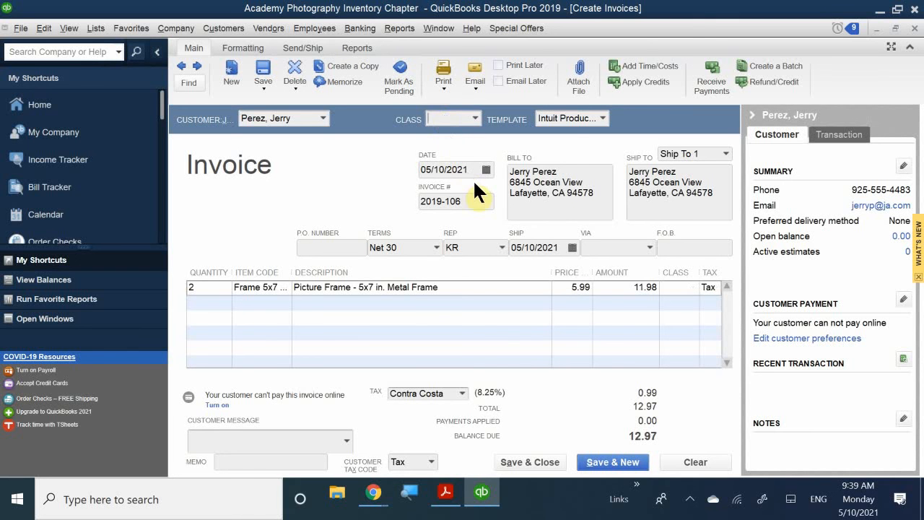
type("ws")
key("BackSpace")
type("a")
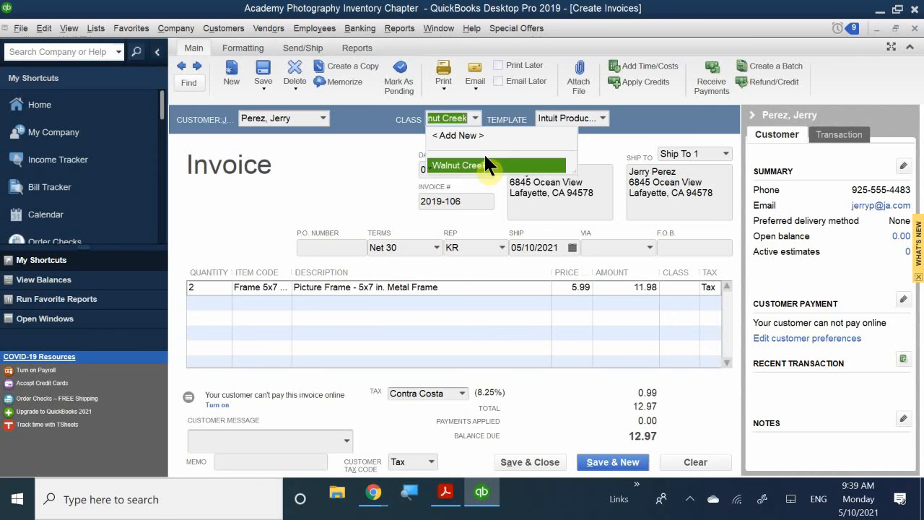
left_click(476, 166)
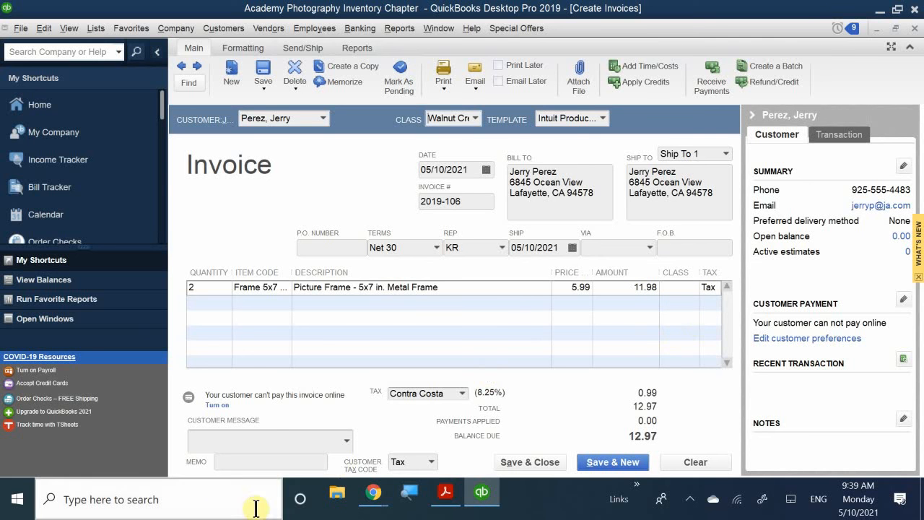
Set the invoice's customer message to "Thank you for your business."
left_click(268, 436)
mouse_move(390, 506)
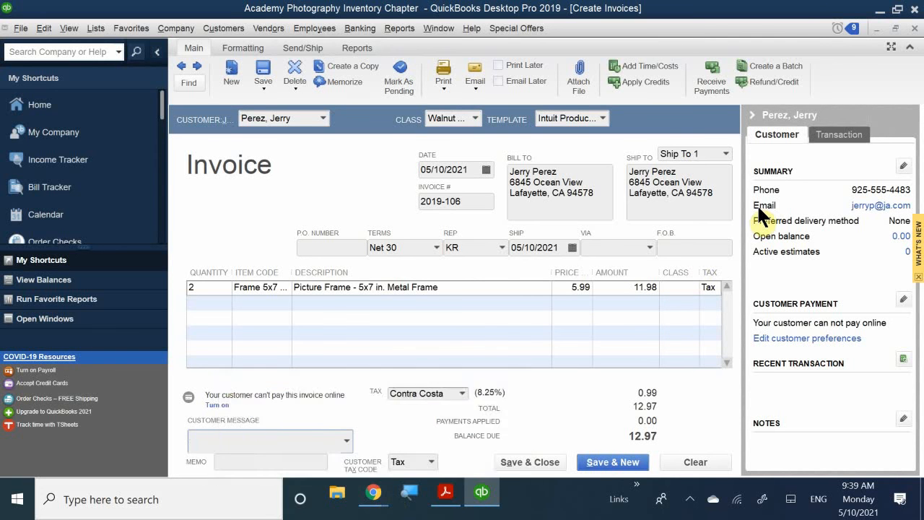
type("Tjam")
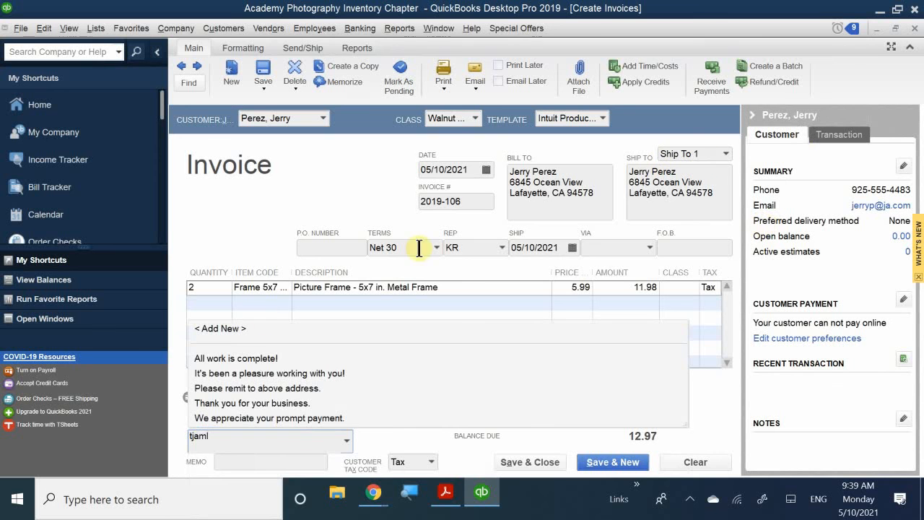
key("BackSpace")
key("BackSpace")
key("BackSpace")
key("BackSpace")
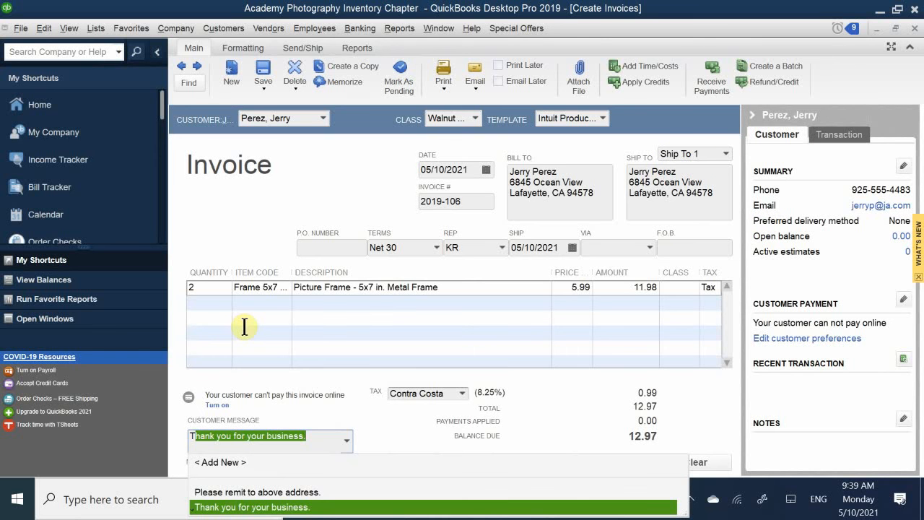
left_click(275, 506)
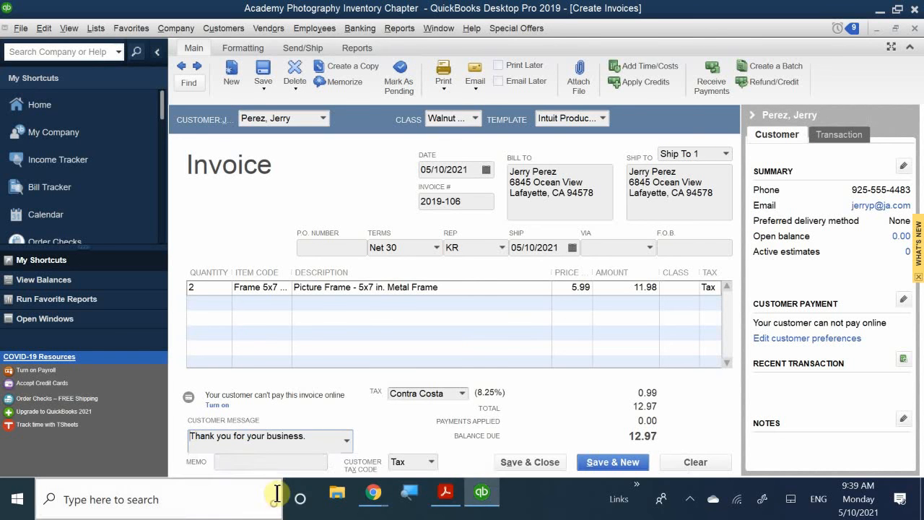
Enter the memo "2 5x7 Metal Picture Frams" on the invoice, and save and close it
left_click(251, 462)
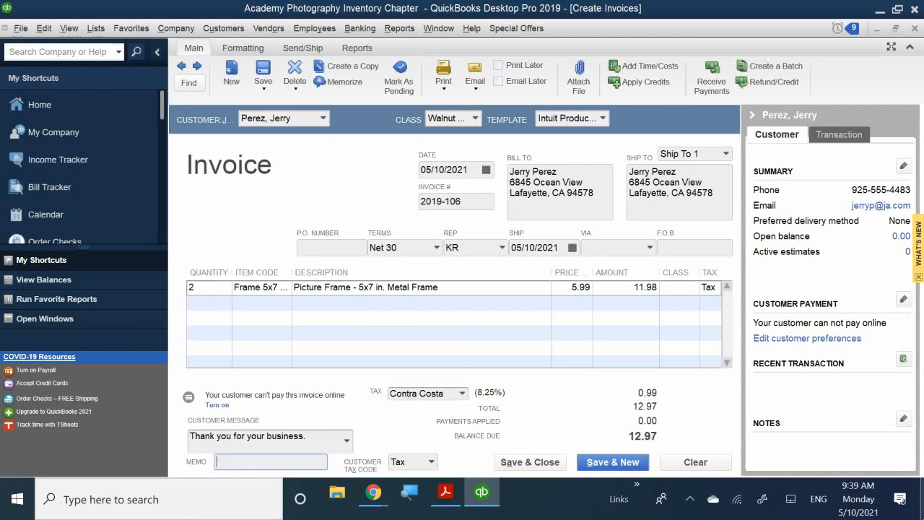
type("2 5x7 Metal Picture Frams")
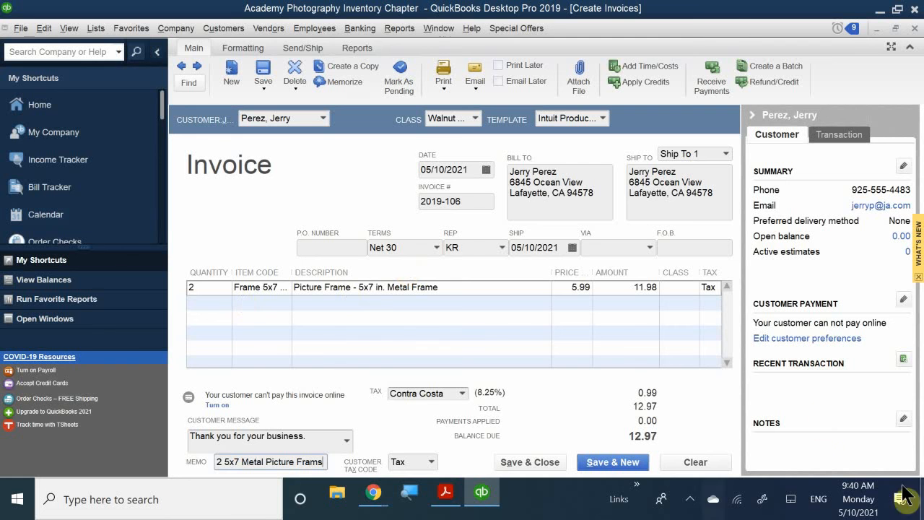
left_click(552, 457)
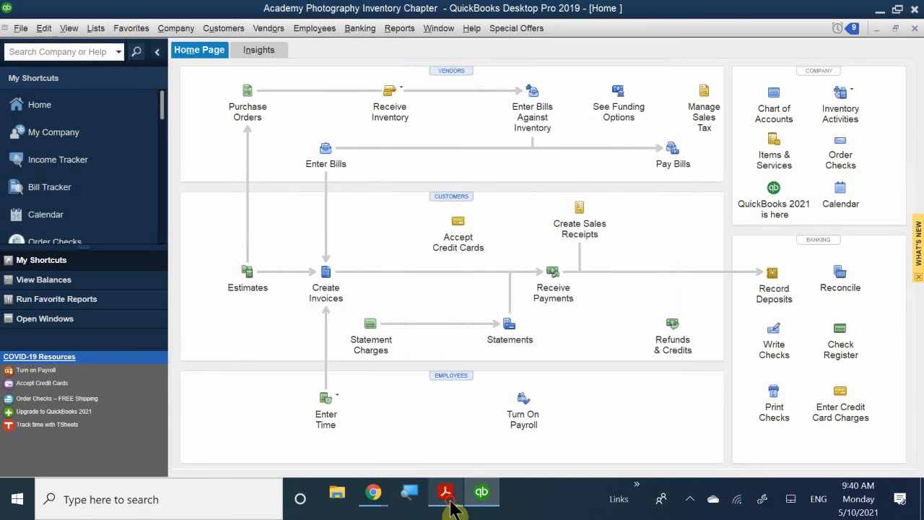
Switch to the Chapter 8 PDF, compare the invoice with Figure 8-8, and read the Creating a Transaction Journal Report exercise
left_click(447, 493)
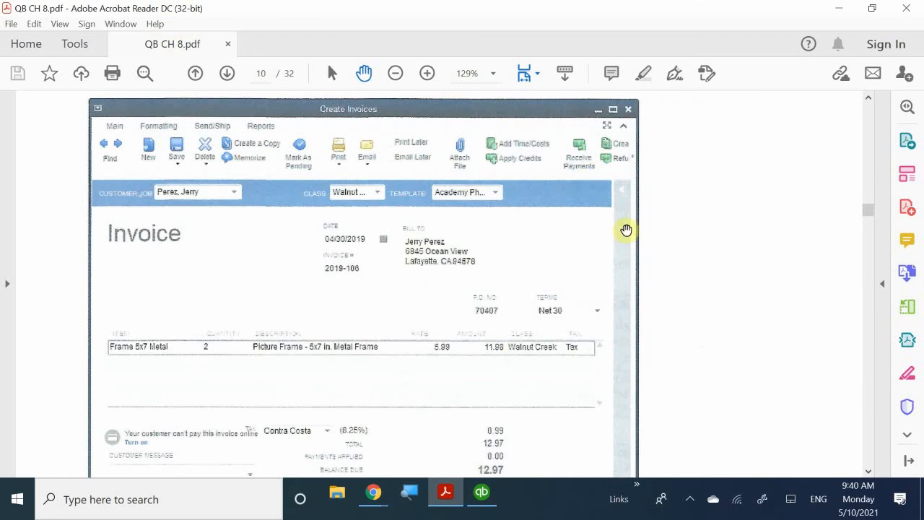
scroll(412, 247, "down", 5)
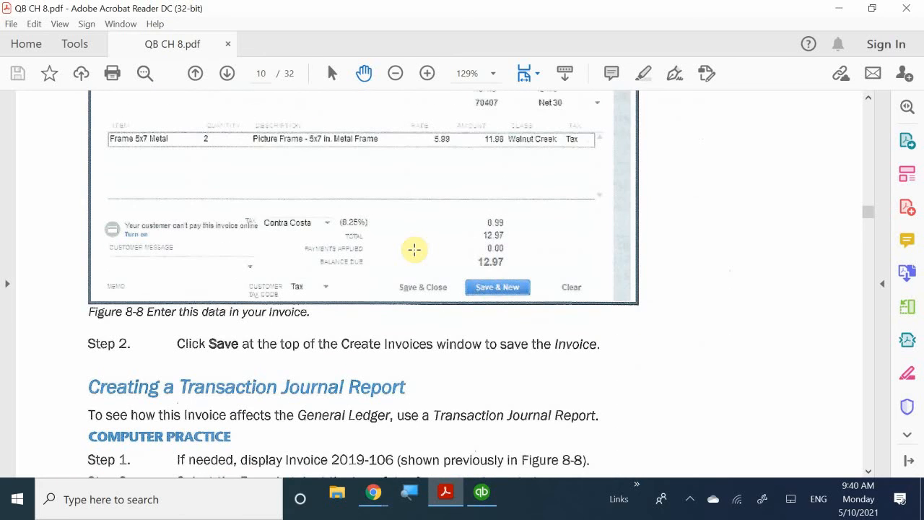
scroll(446, 282, "down", 1)
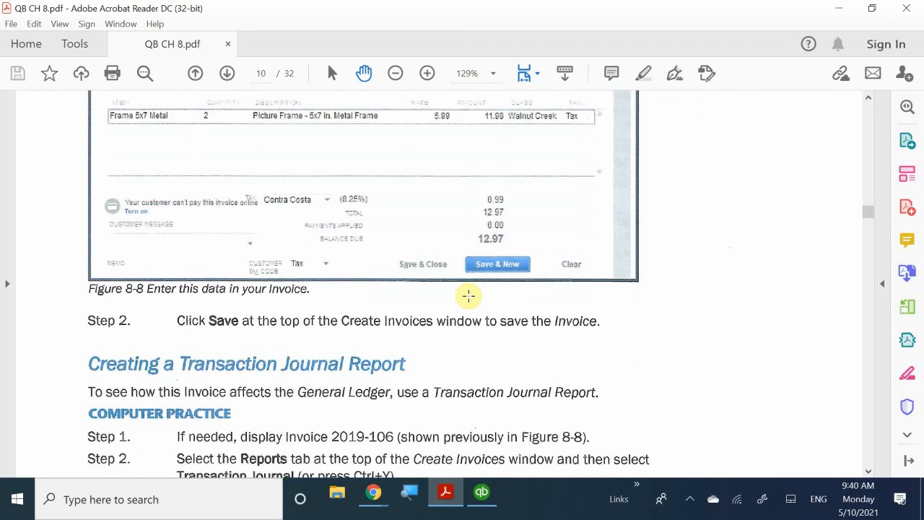
scroll(469, 295, "down", 5)
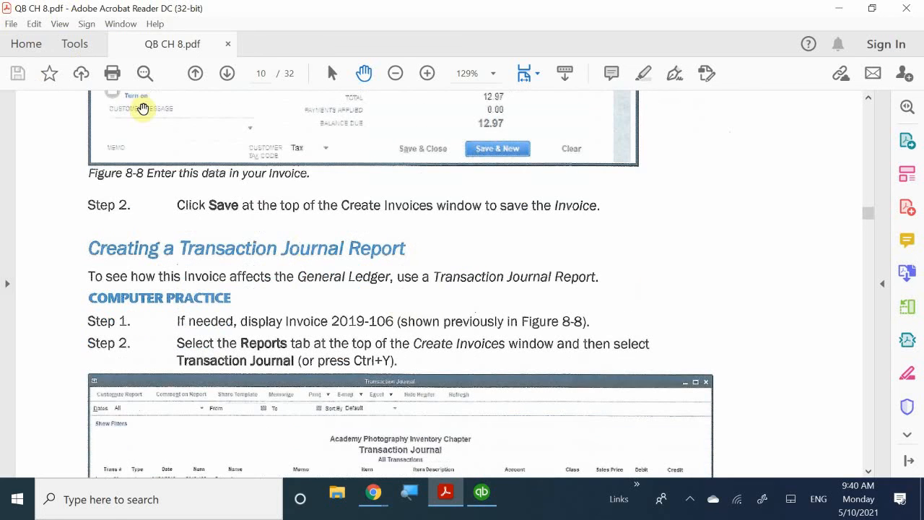
scroll(231, 285, "down", 4)
scroll(233, 287, "down", 3)
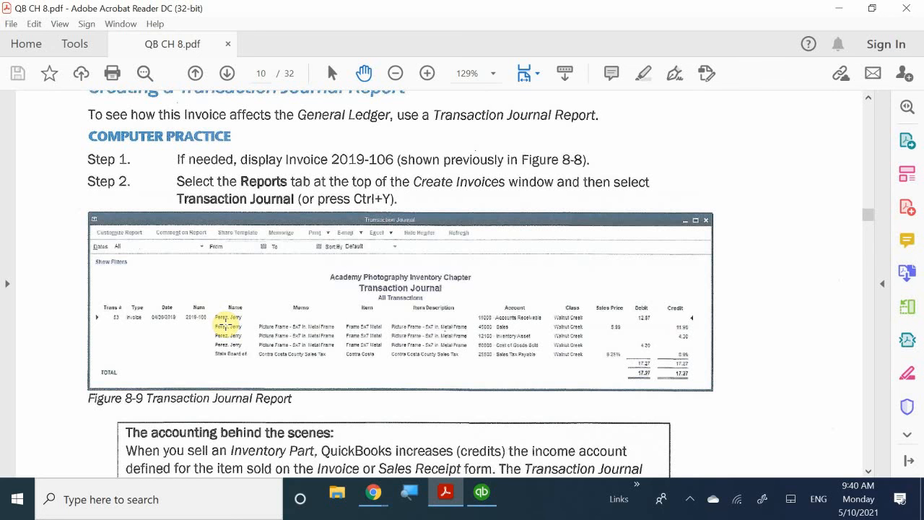
scroll(228, 323, "down", 16)
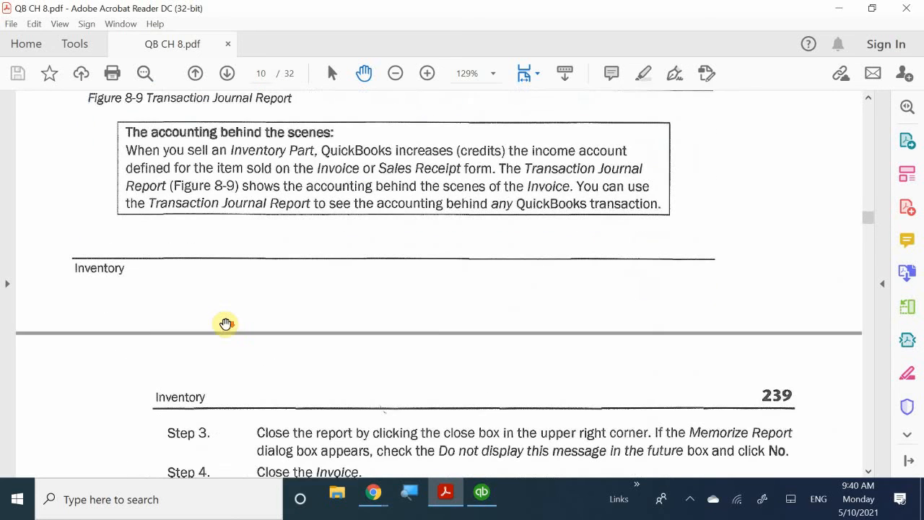
scroll(227, 324, "up", 14)
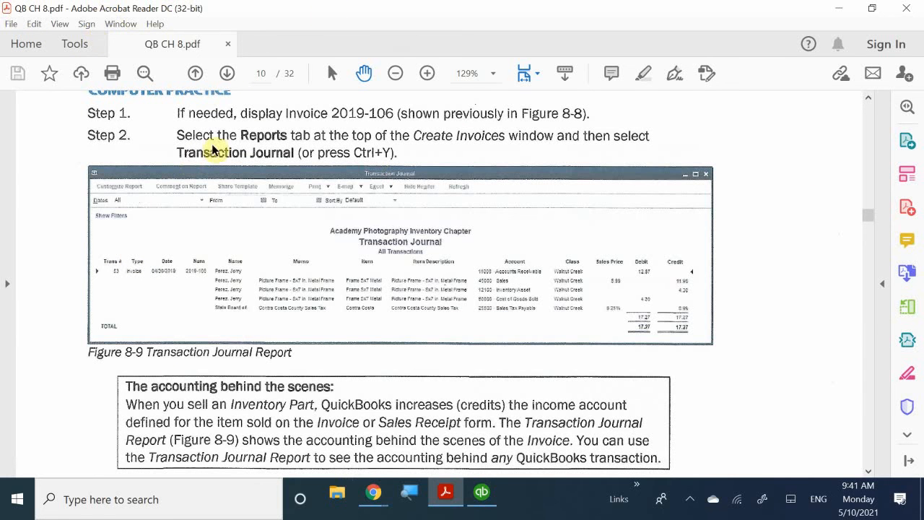
Read the Using Reminders for Inventory exercise with Figure 8-10, and switch to QuickBooks to view its home page
scroll(238, 292, "down", 5)
scroll(243, 291, "down", 4)
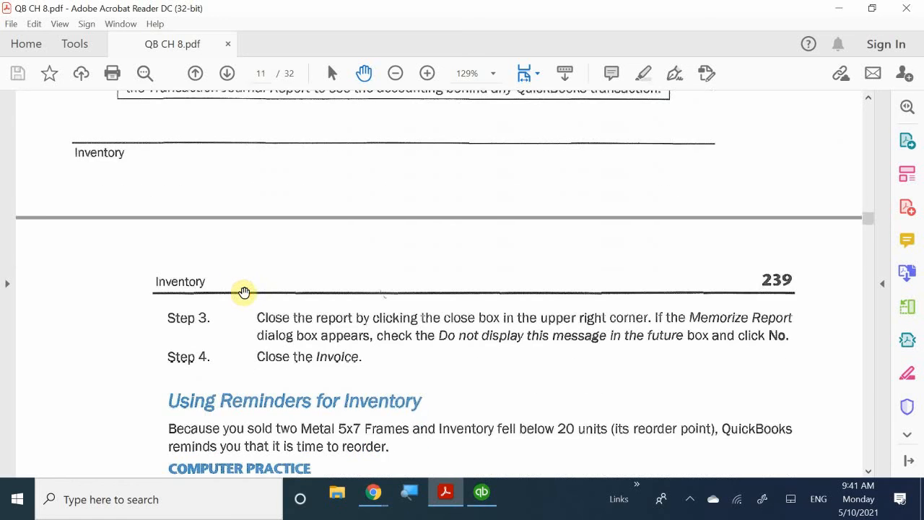
scroll(244, 292, "down", 1)
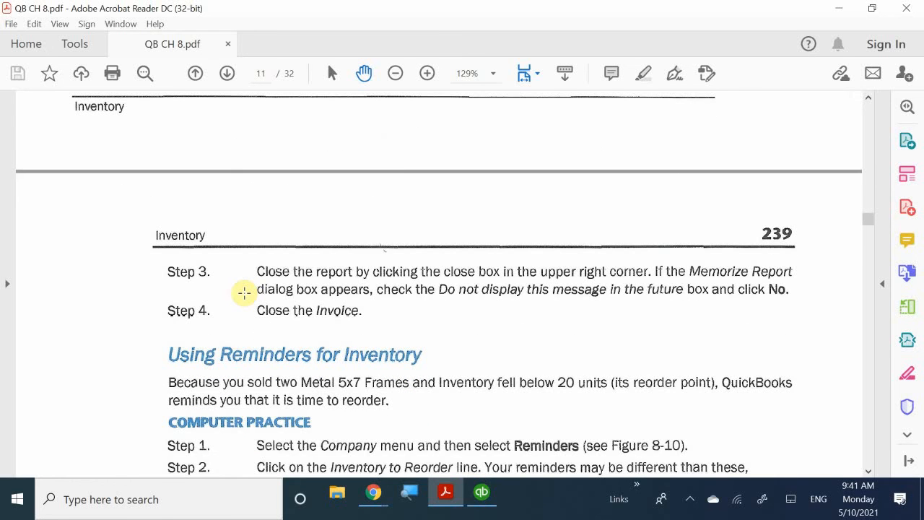
scroll(245, 292, "down", 1)
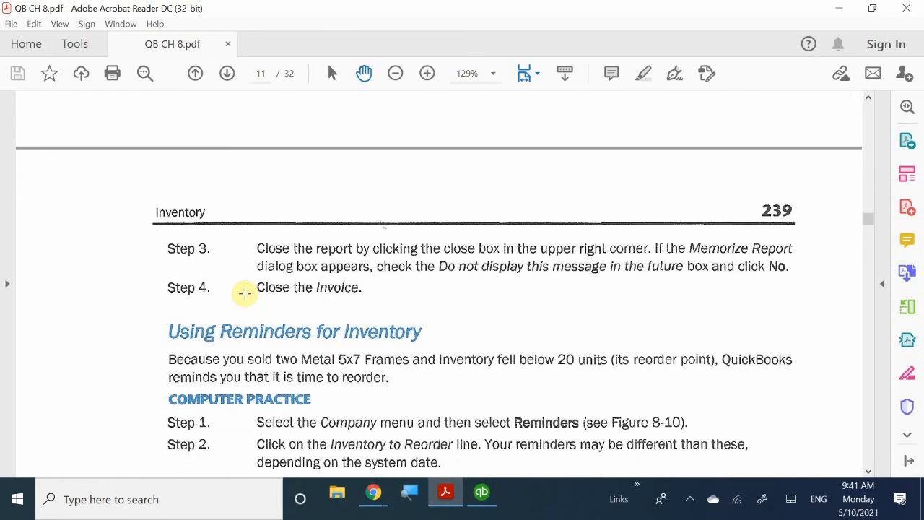
scroll(245, 293, "down", 1)
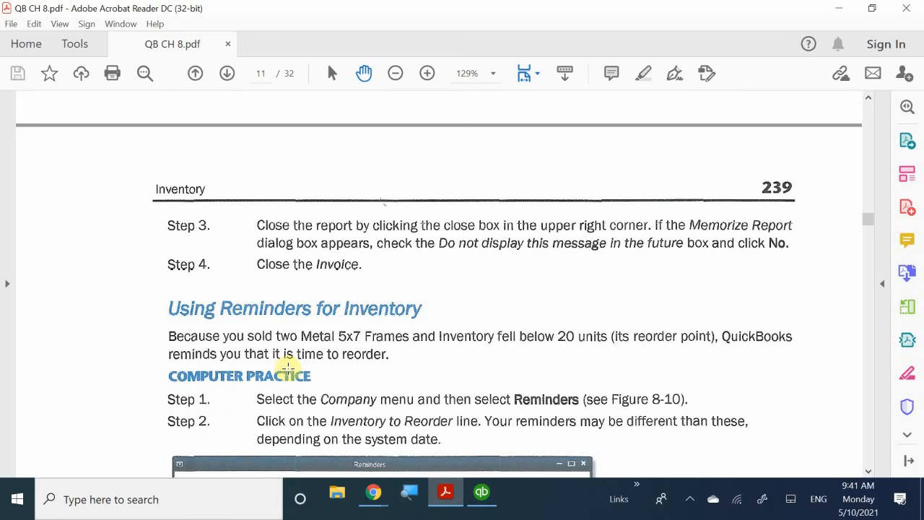
scroll(287, 368, "down", 9)
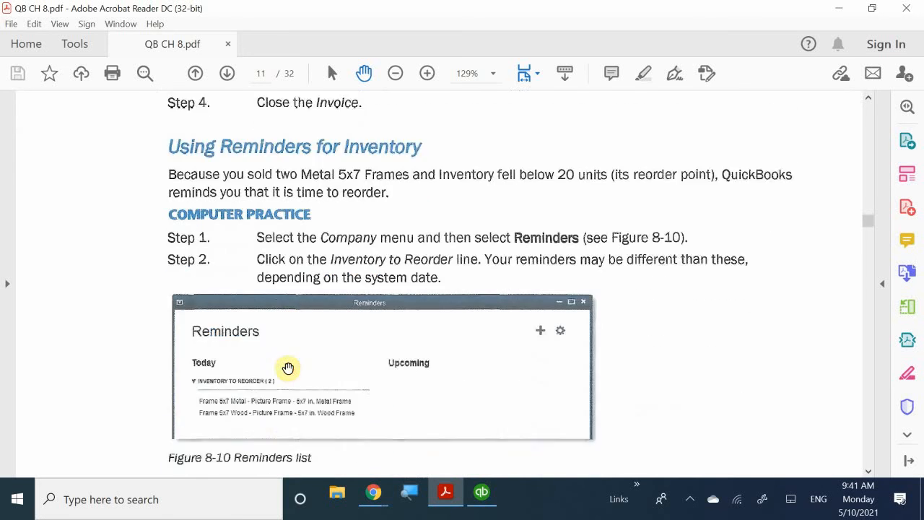
scroll(287, 369, "up", 2)
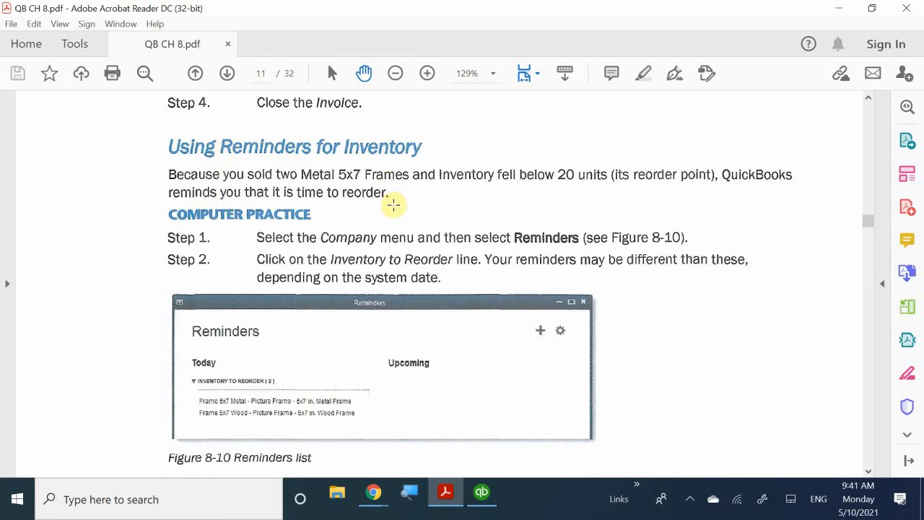
scroll(398, 227, "down", 5)
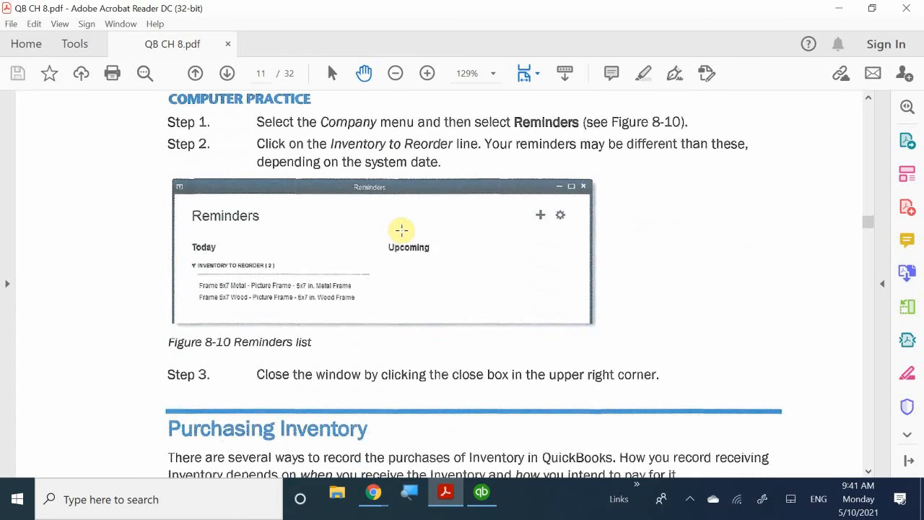
scroll(401, 229, "down", 4)
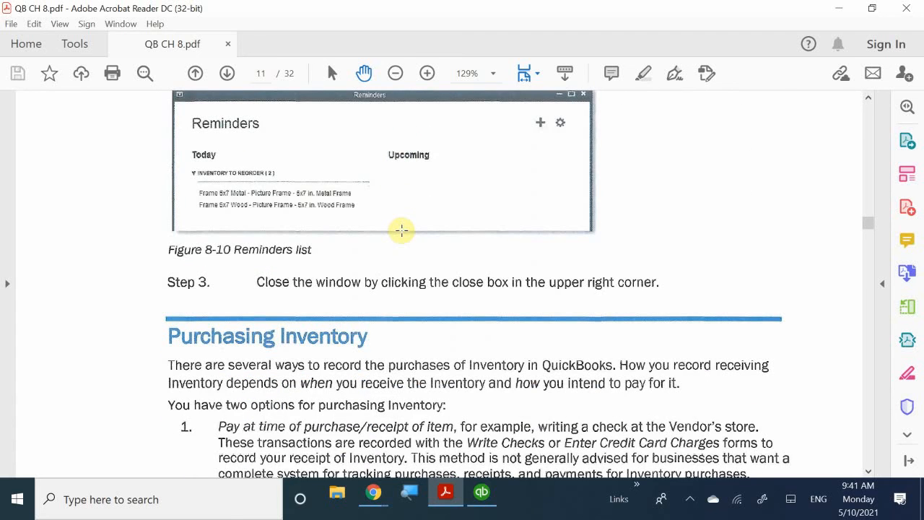
scroll(401, 230, "up", 5)
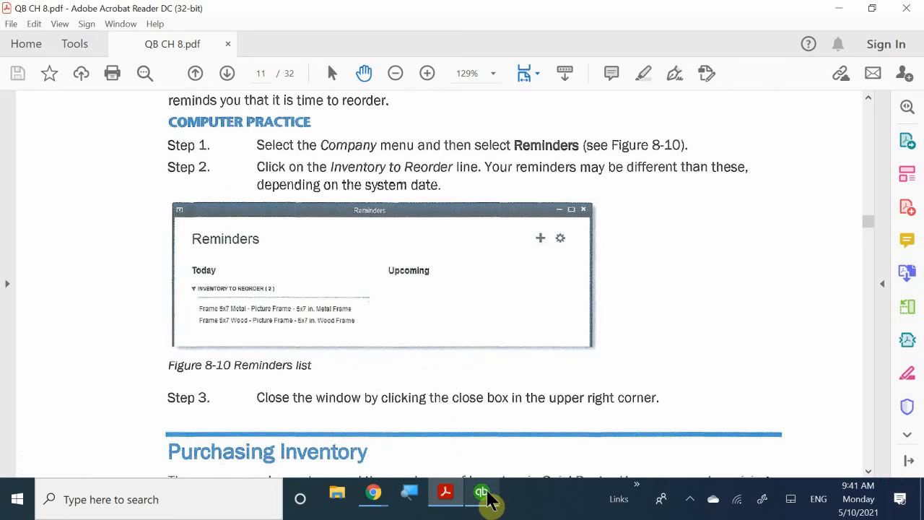
mouse_move(488, 498)
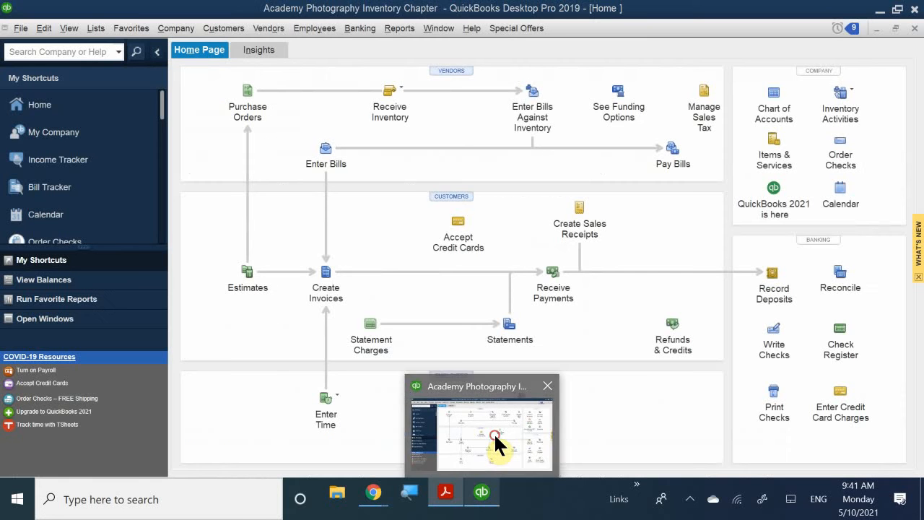
left_click(495, 444)
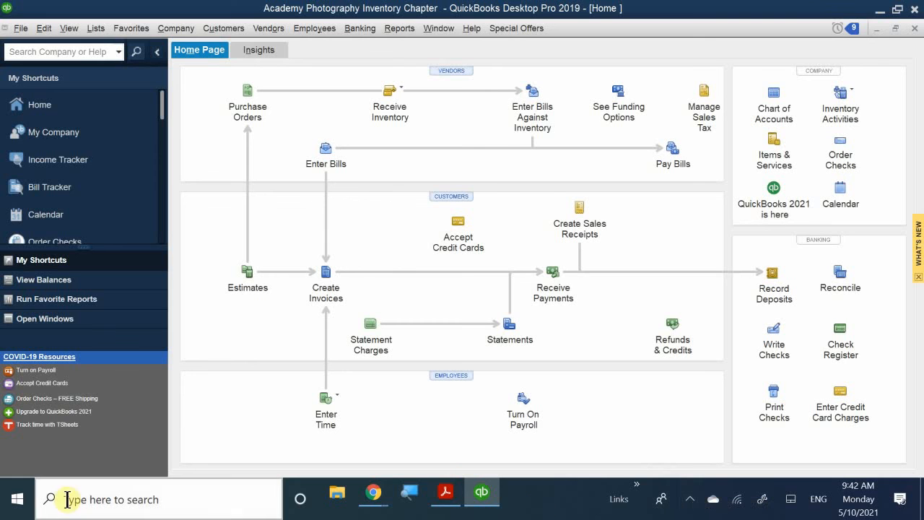
Return to the Chapter 8 PDF and read the Purchasing Inventory section, including the vendor flow chart in Figure 8-11
left_click(443, 495)
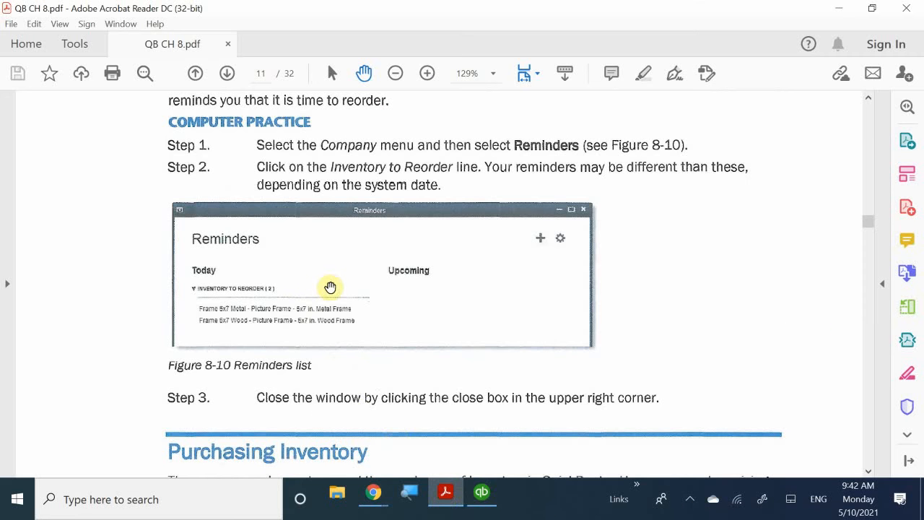
scroll(336, 281, "down", 1)
scroll(340, 286, "down", 3)
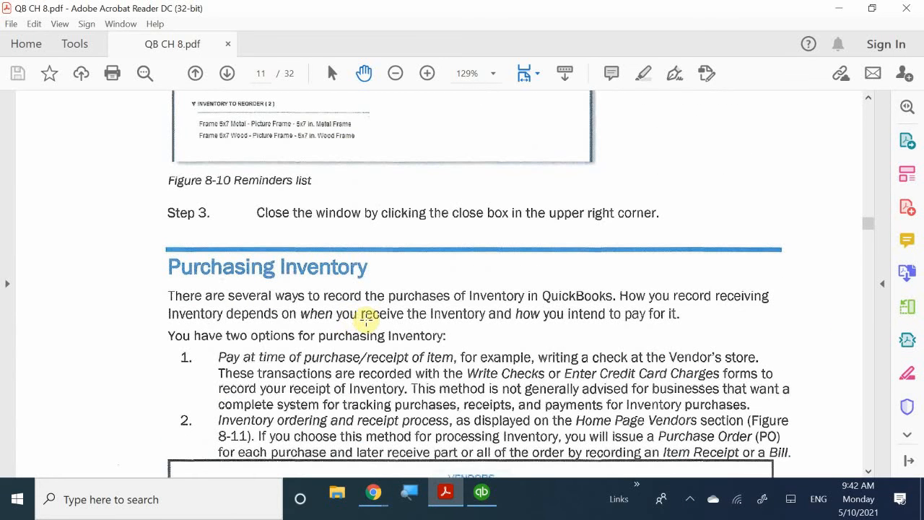
scroll(363, 320, "down", 1)
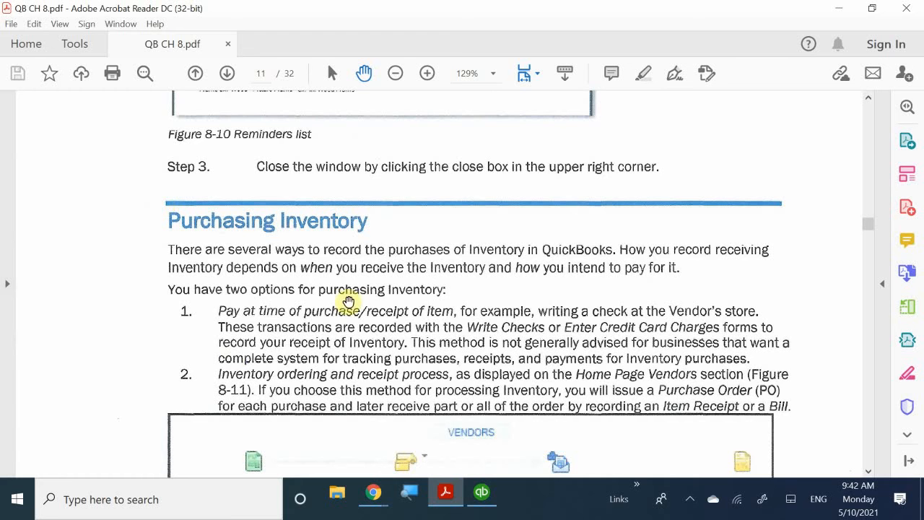
scroll(350, 307, "down", 5)
scroll(367, 323, "down", 4)
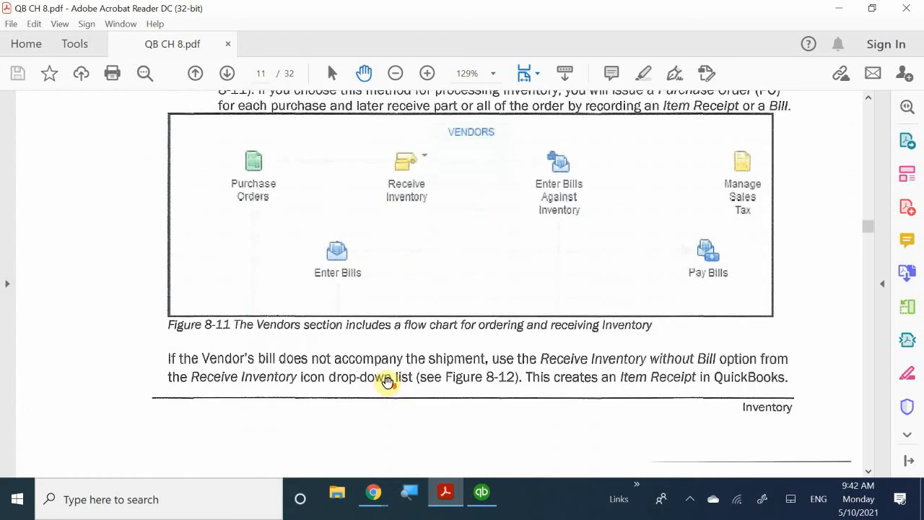
Read the Receive Inventory options in Figure 8-12 and the retail store purchase section, and switch to QuickBooks
scroll(420, 380, "down", 12)
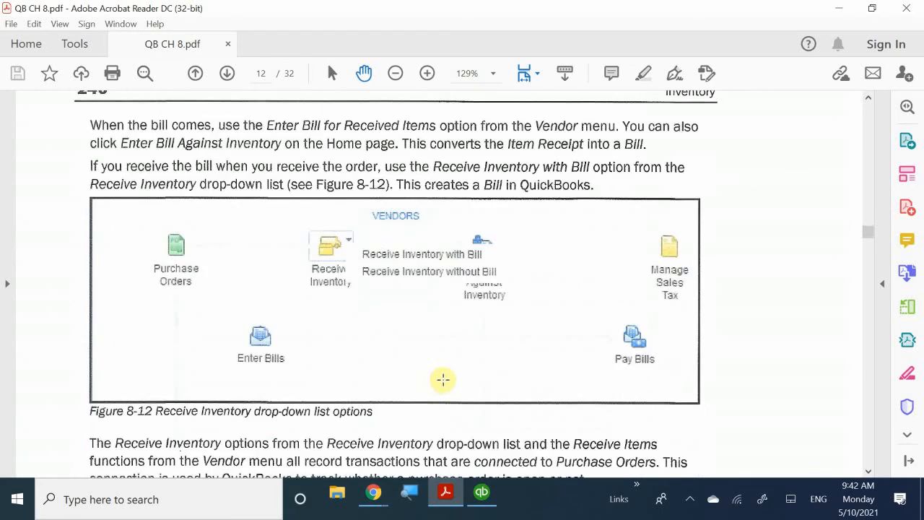
scroll(440, 380, "down", 5)
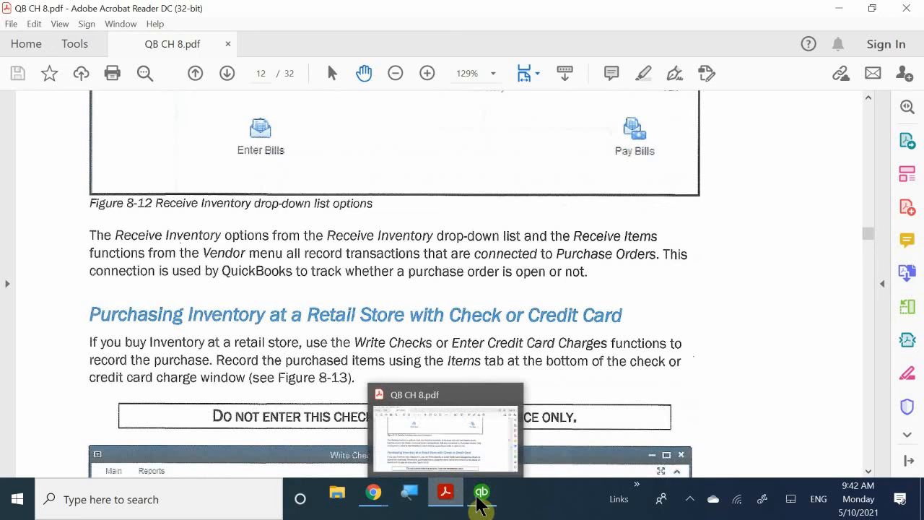
mouse_move(483, 504)
left_click(489, 421)
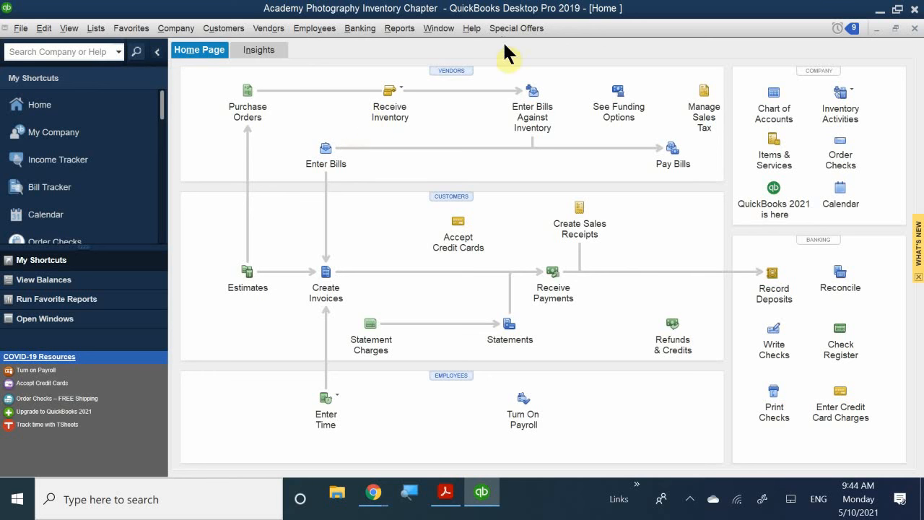
Start a new check from the 10100 · Checking account and date it 04/07/2019
left_click(773, 337)
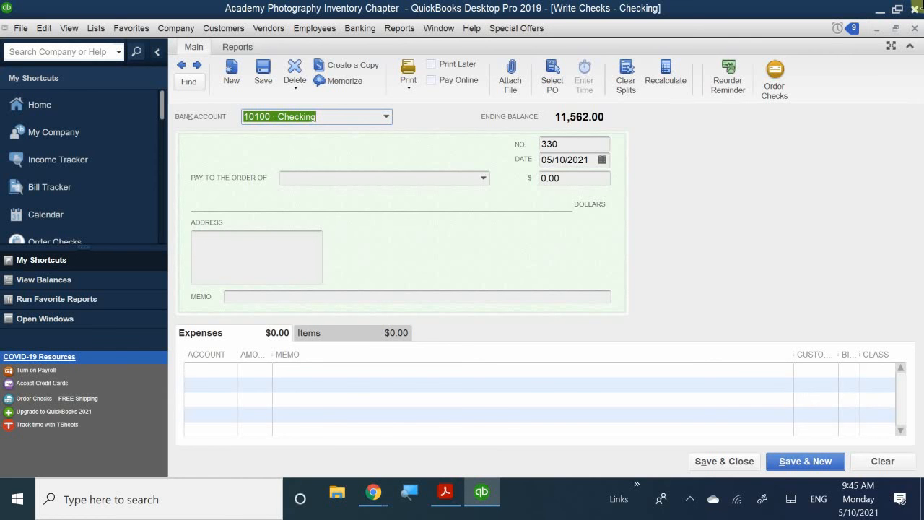
left_click(316, 116)
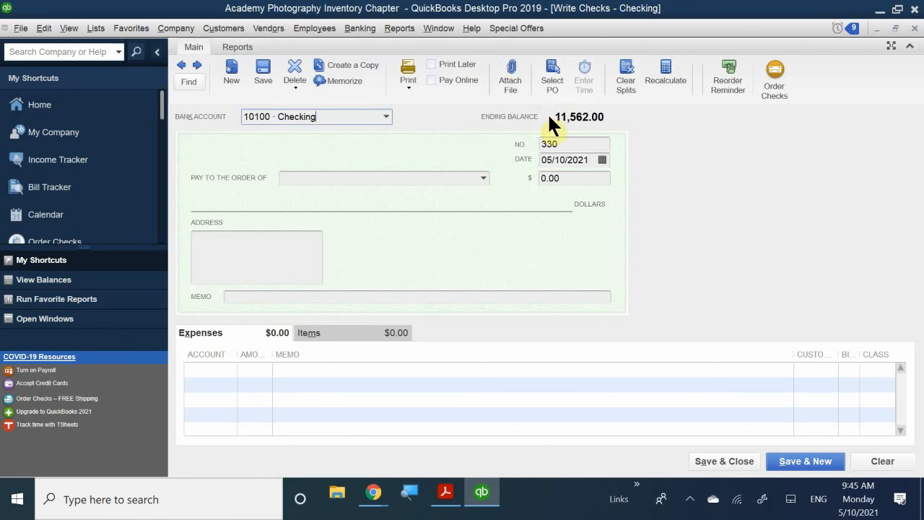
left_click(582, 147)
left_click(601, 158)
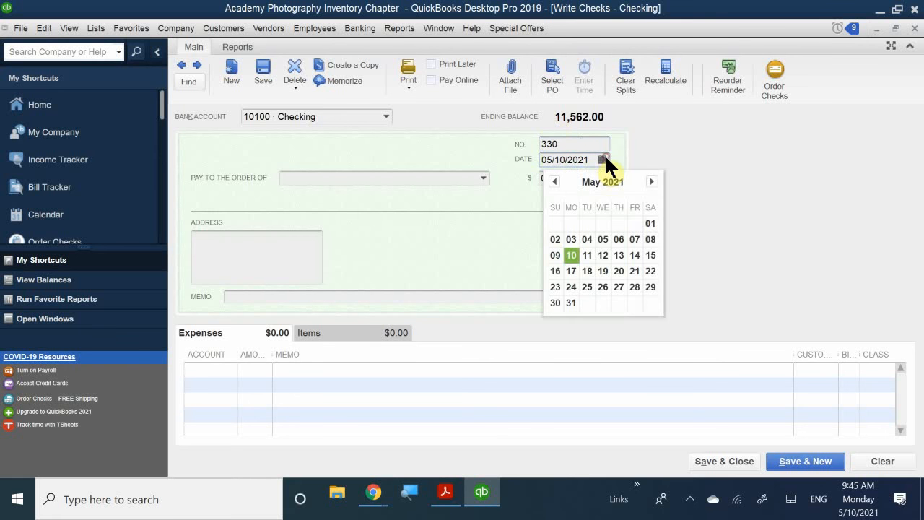
left_click(553, 181)
left_click(553, 182)
left_click(553, 181)
left_click(554, 181)
left_click(553, 182)
left_click(553, 181)
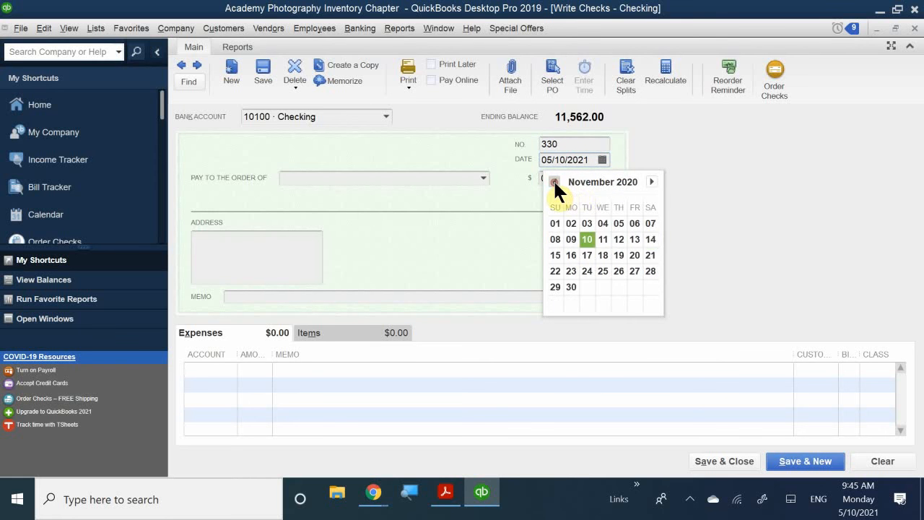
left_click(553, 181)
left_click(553, 181)
left_click(553, 181)
left_click(554, 182)
left_click(553, 181)
left_click(553, 182)
left_click(553, 181)
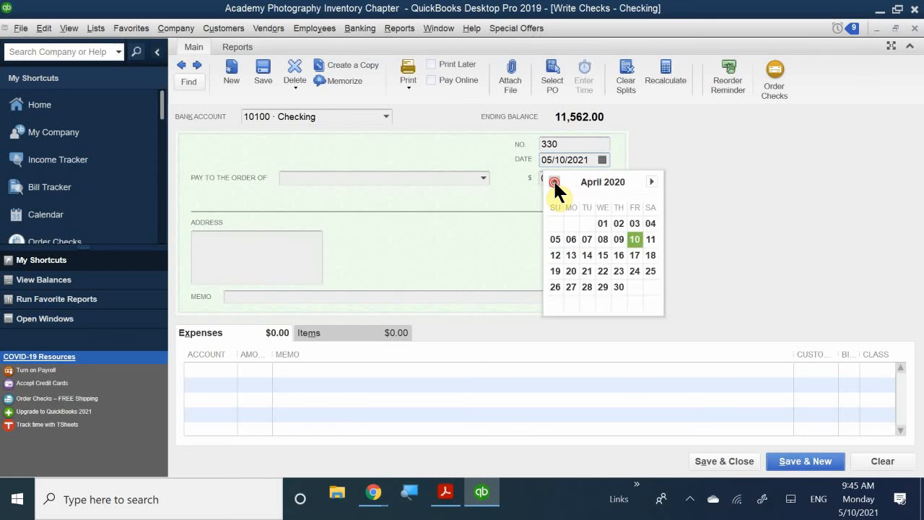
left_click(554, 182)
left_click(553, 181)
left_click(553, 181)
left_click(553, 181)
left_click(553, 181)
left_click(554, 181)
left_click(553, 181)
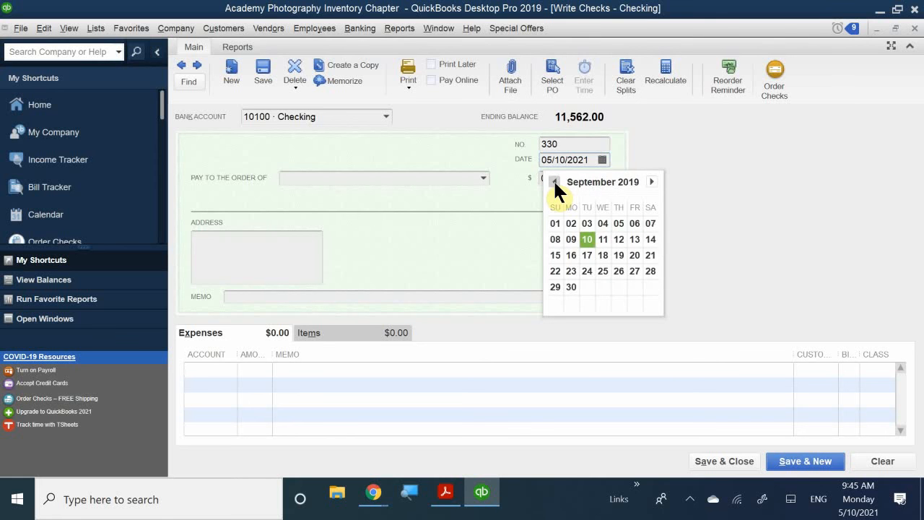
left_click(553, 181)
left_click(554, 181)
left_click(554, 181)
left_click(554, 181)
left_click(554, 181)
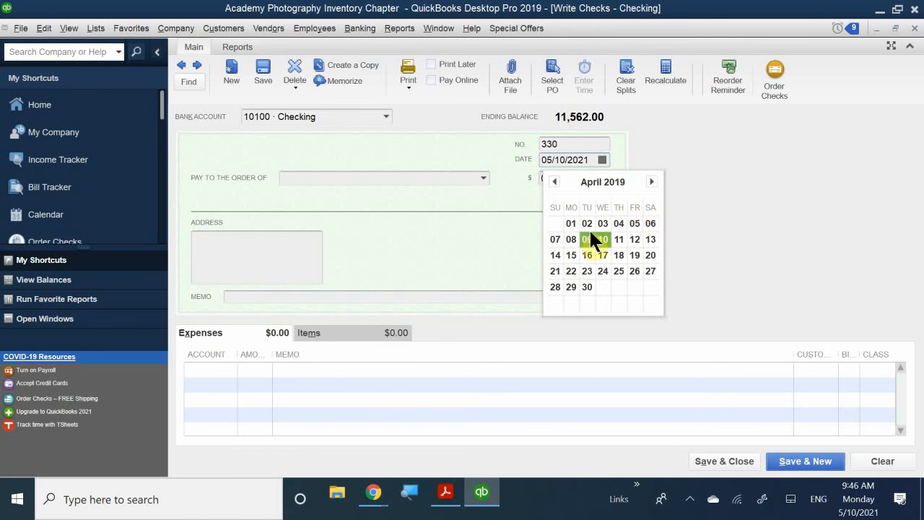
left_click(556, 237)
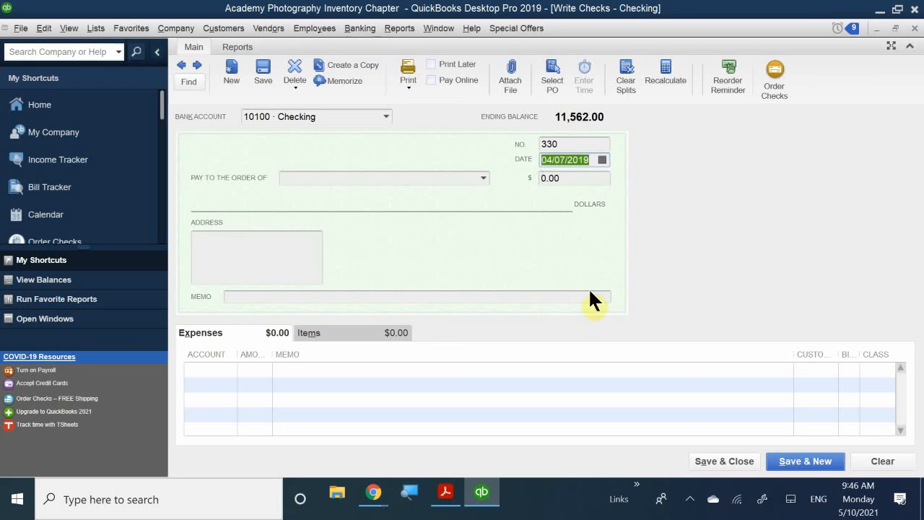
Set the check number to 332 and make the check payable to the vendor Wong & Son Video
left_click(575, 143)
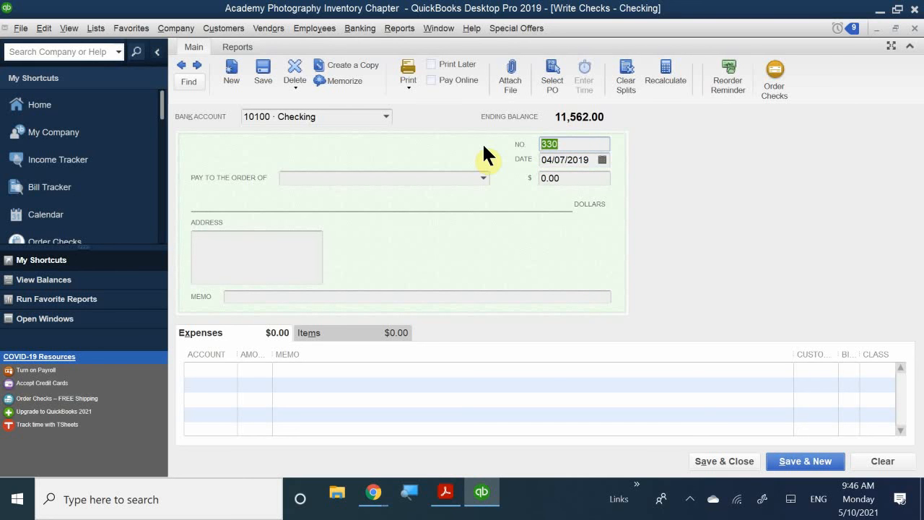
type("332")
left_click(321, 178)
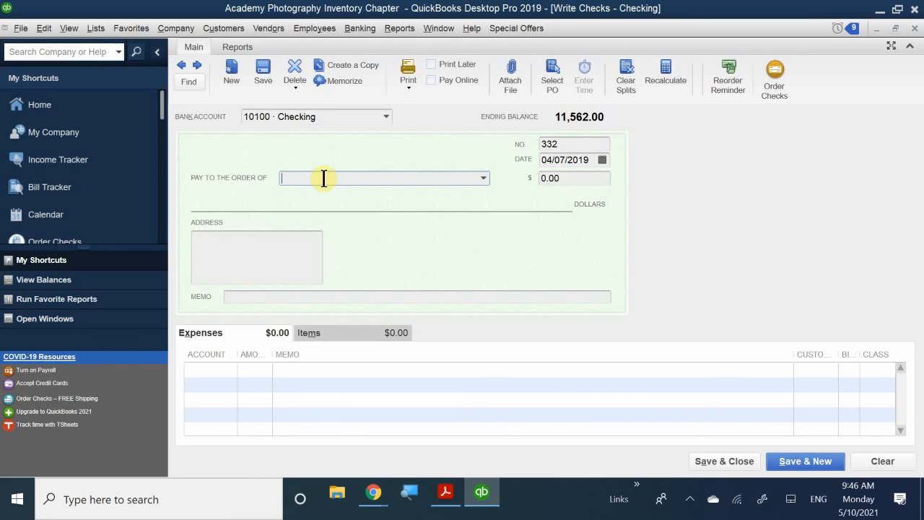
type("Wong & Son Video")
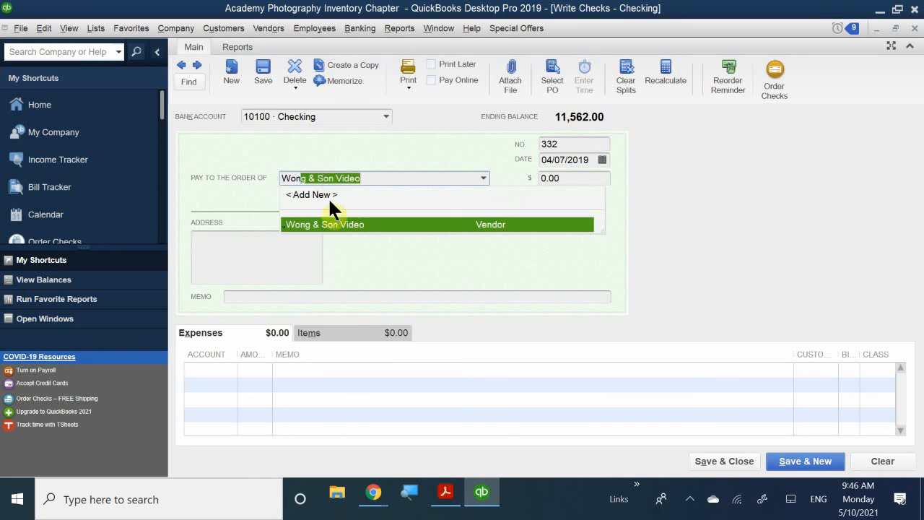
left_click(332, 221)
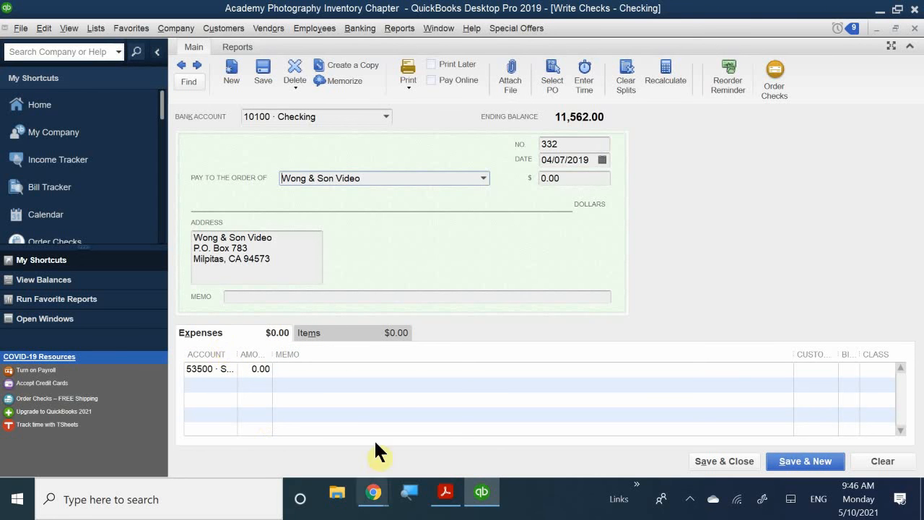
Switch the check's detail area from expense lines to item lines
left_click(320, 332)
left_click(240, 331)
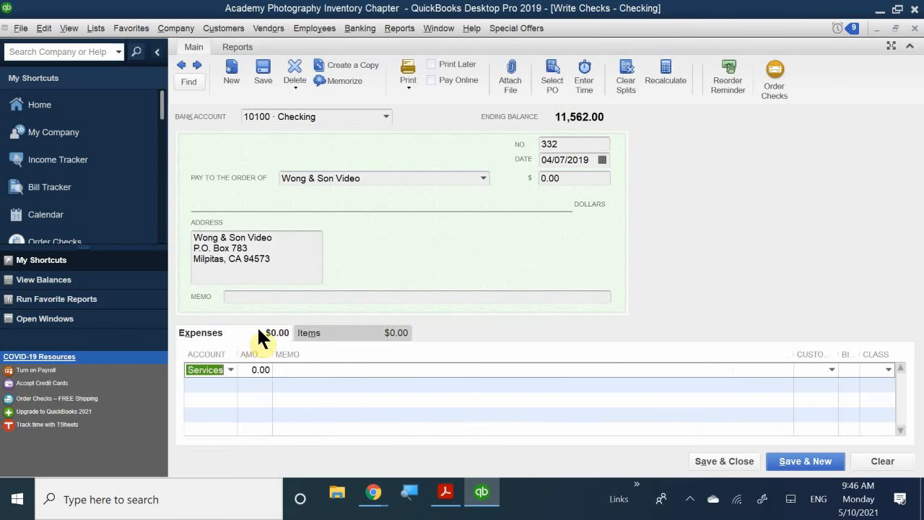
left_click(328, 332)
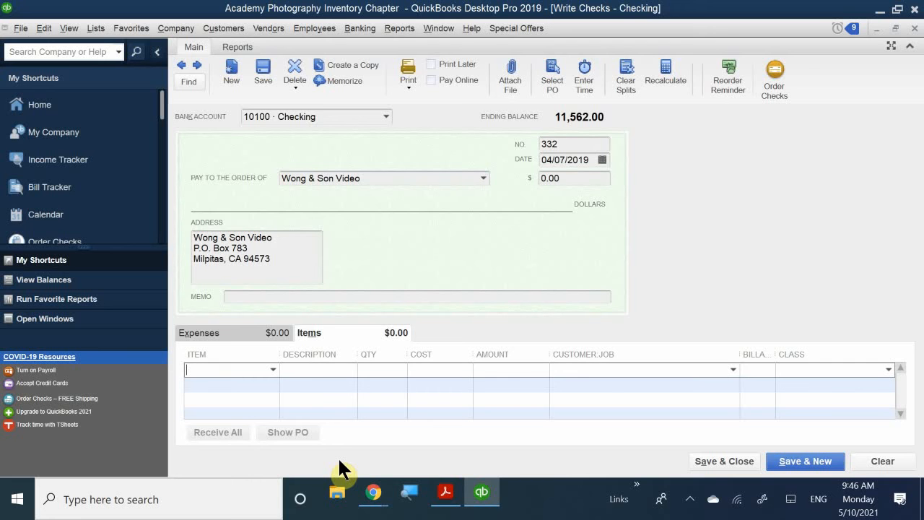
left_click(205, 370)
type("Camera SR32")
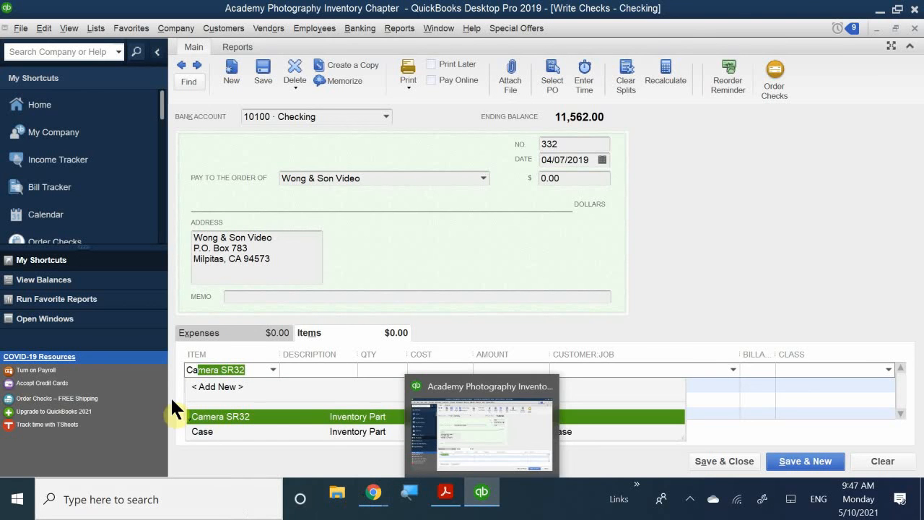
key("Tab")
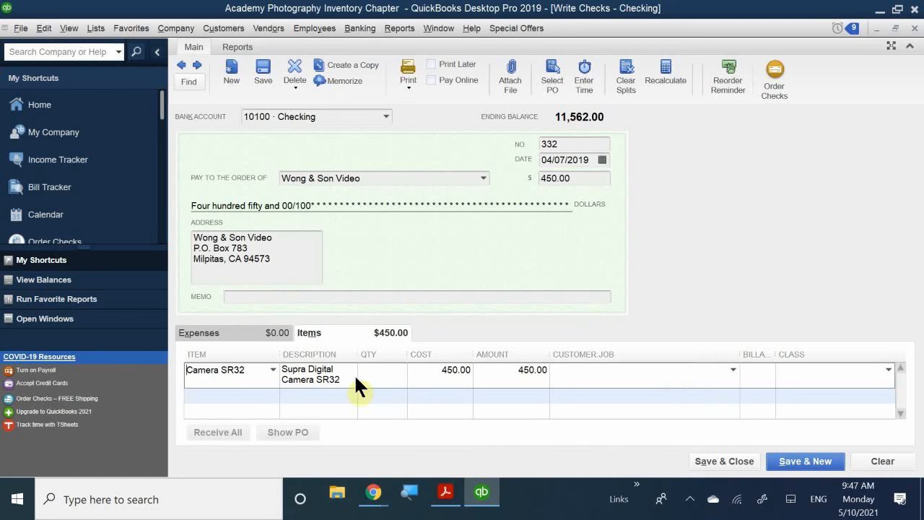
left_click_drag(253, 370, 125, 363)
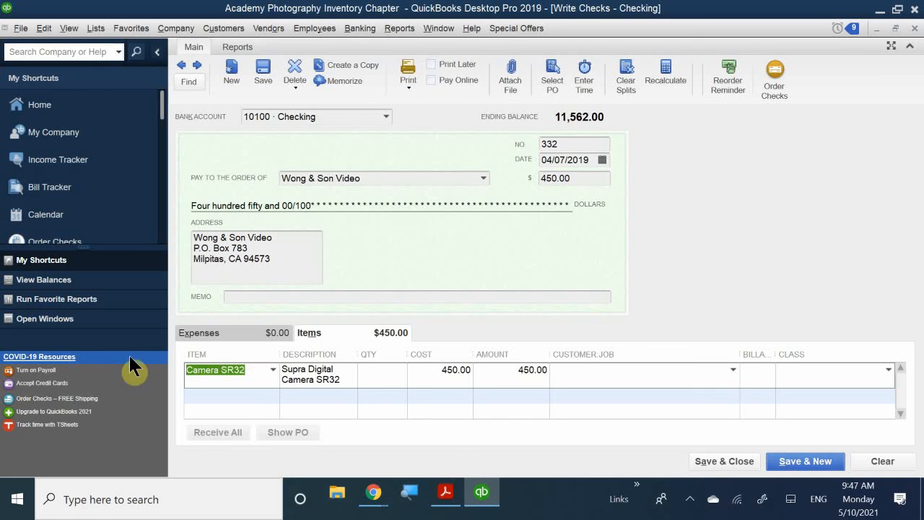
key("Delete")
Enter the item Lens on the check's first item line with quantity 5 and class Walnut Creek
type("Lens")
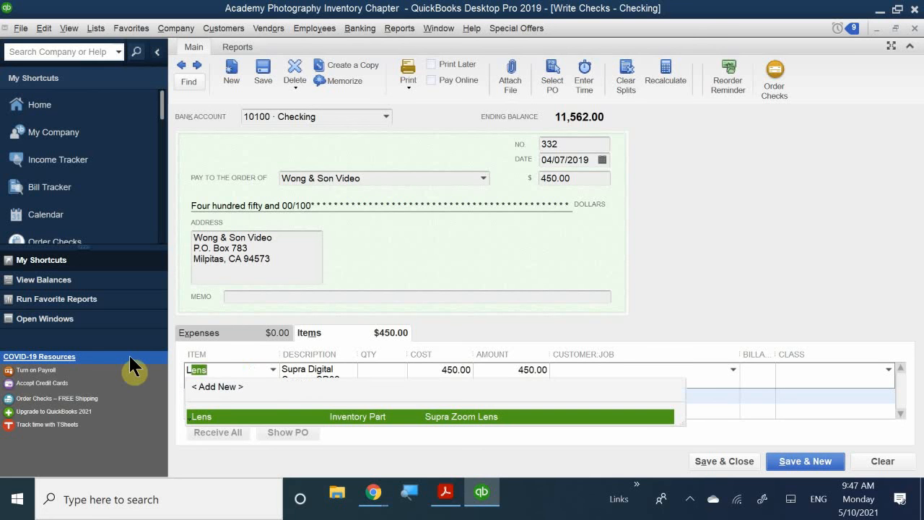
left_click(227, 416)
left_click(370, 373)
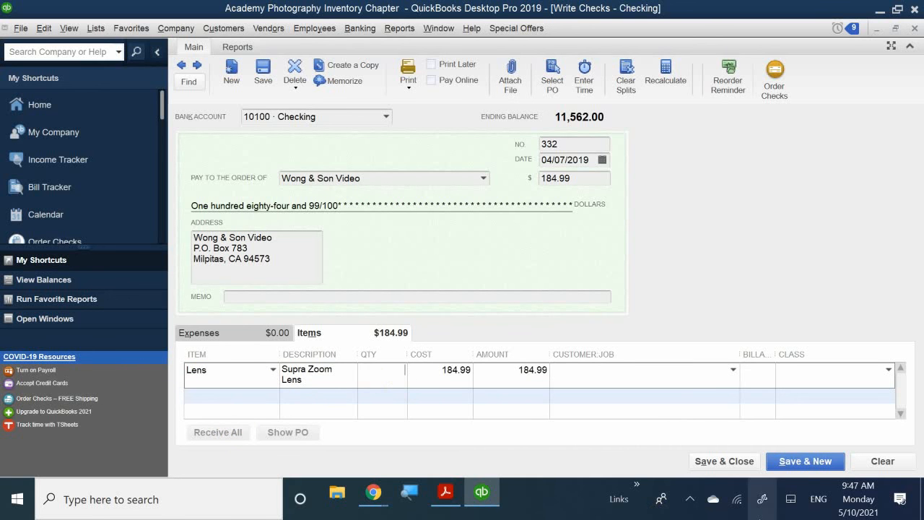
type("5")
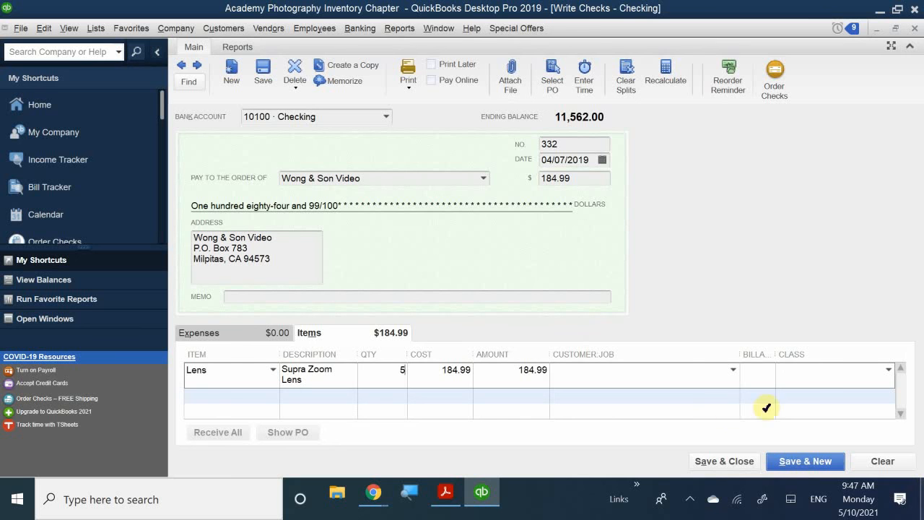
left_click(818, 384)
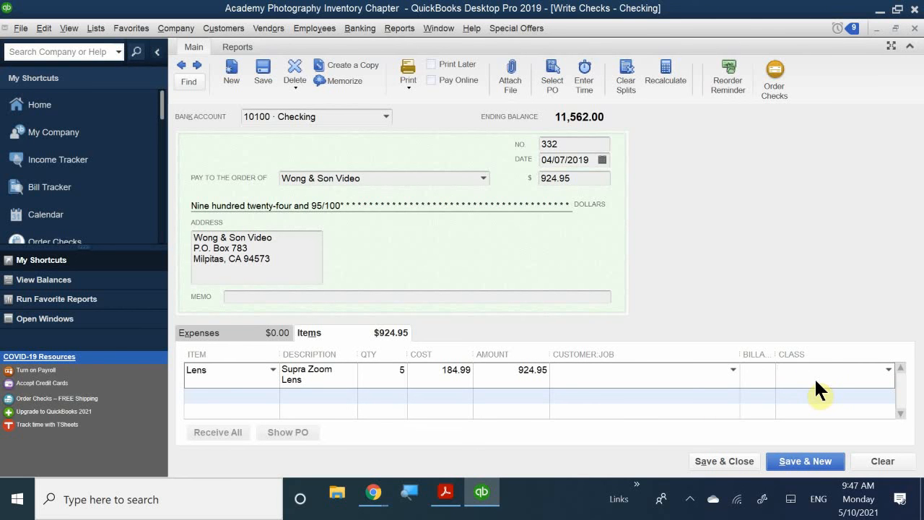
type("Walnut Creek")
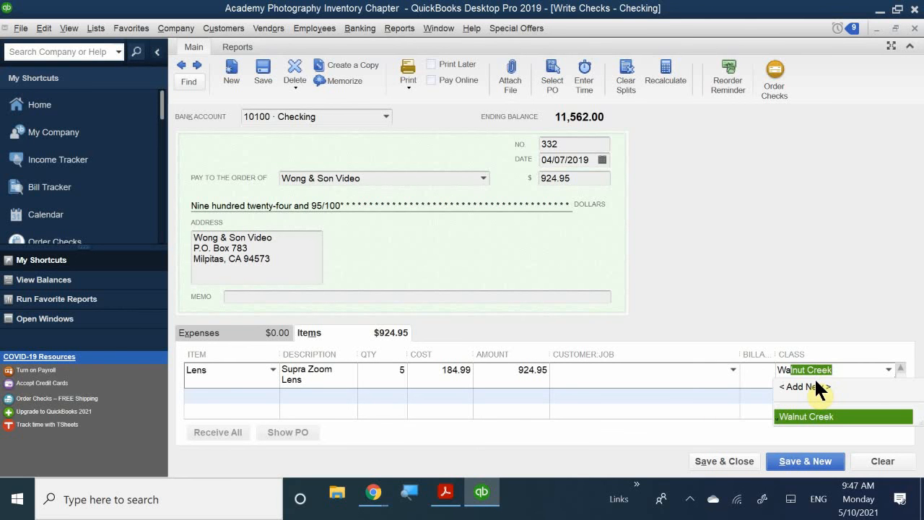
left_click(817, 417)
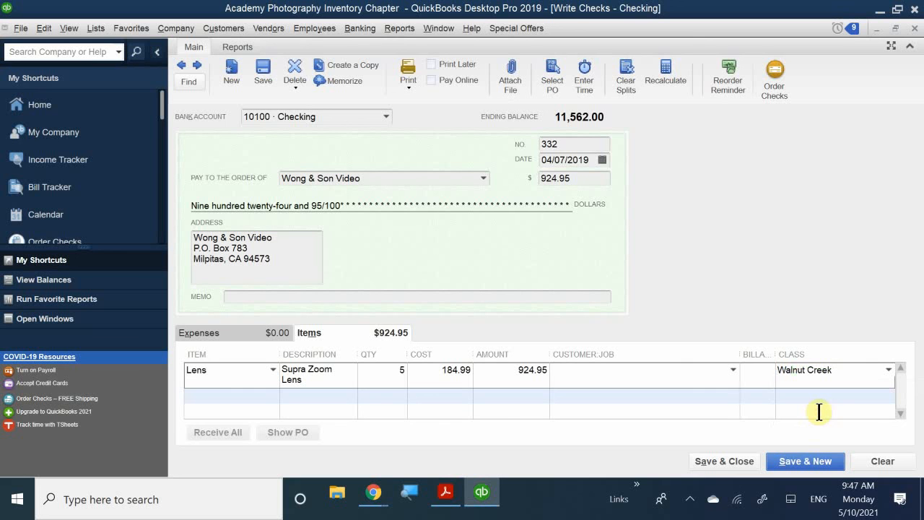
Try to save and close the check under number 330
double_click(575, 145)
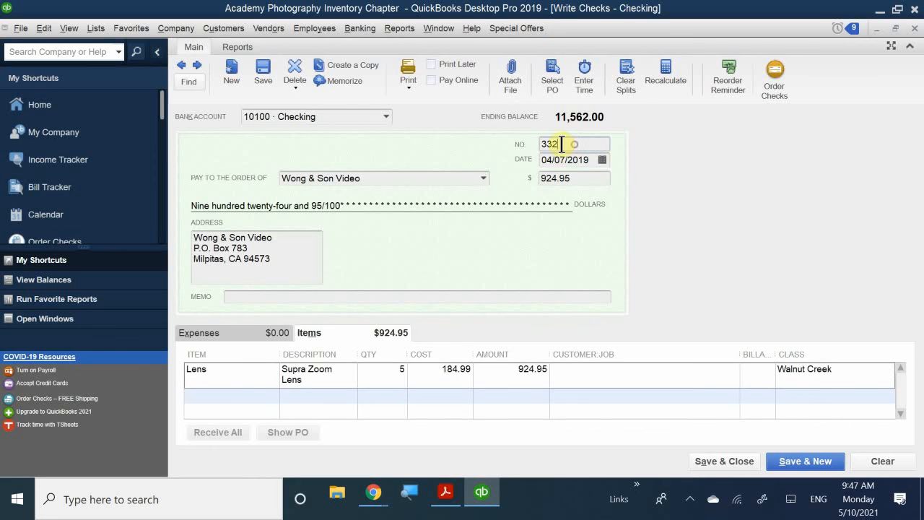
type("330")
left_click(726, 461)
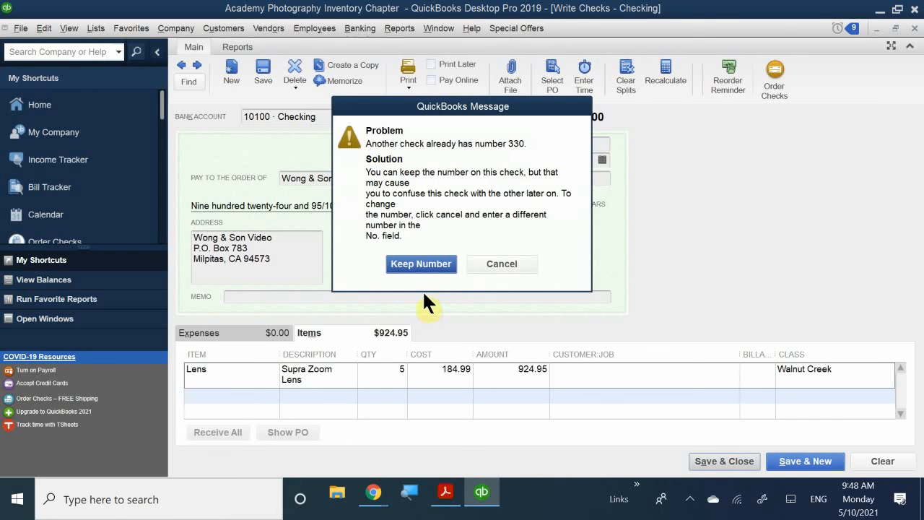
left_click(506, 264)
Set the check number to 332, and save and close the check
double_click(575, 139)
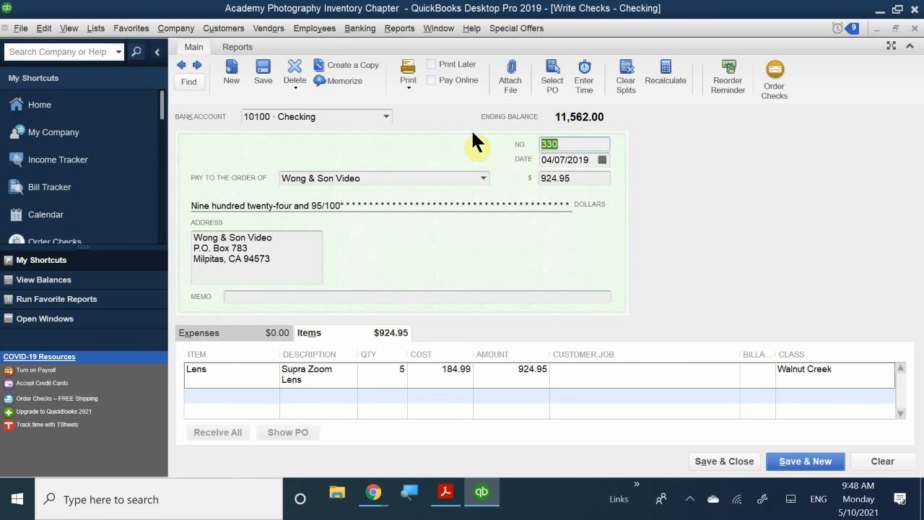
type("332")
left_click(736, 463)
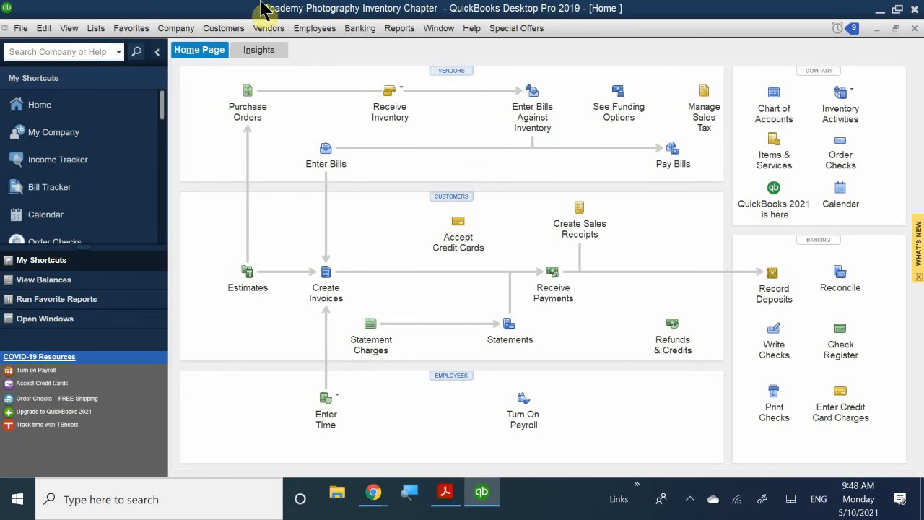
Run the Inventory Stock Status by Item report with its date range set to All
left_click(393, 29)
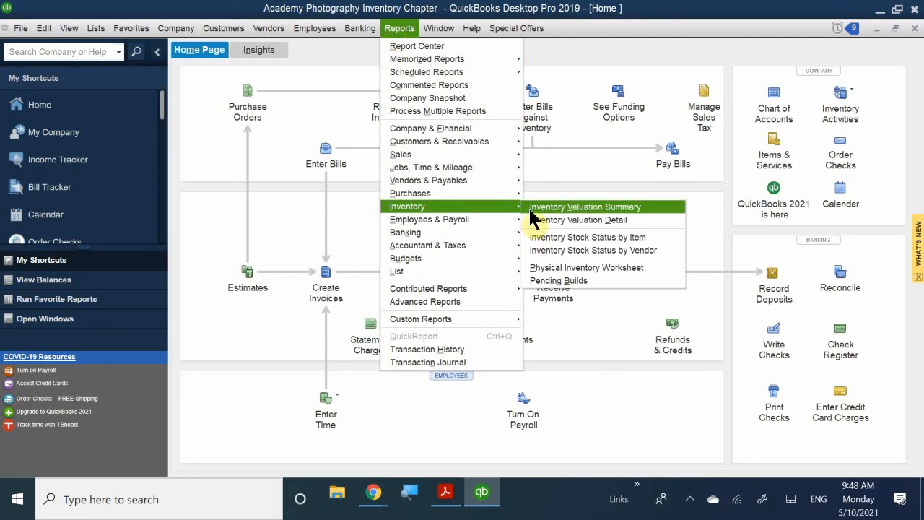
left_click(616, 236)
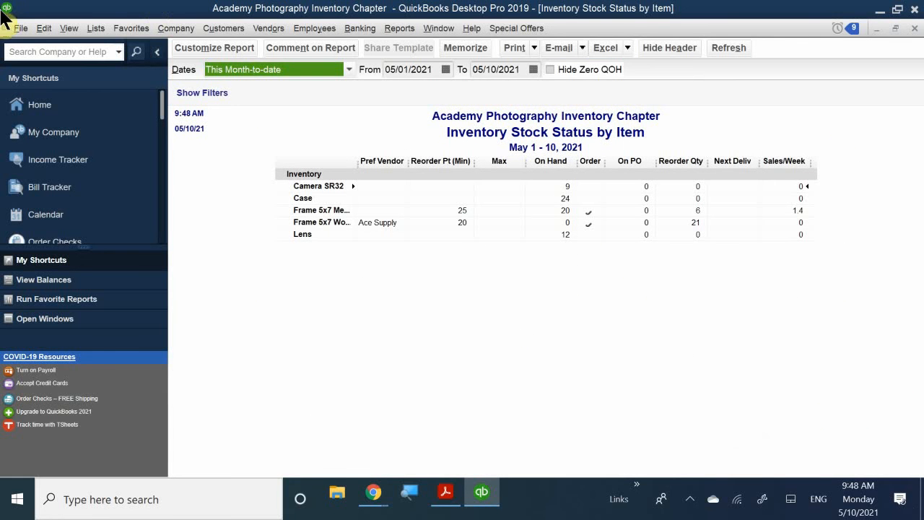
left_click(259, 69)
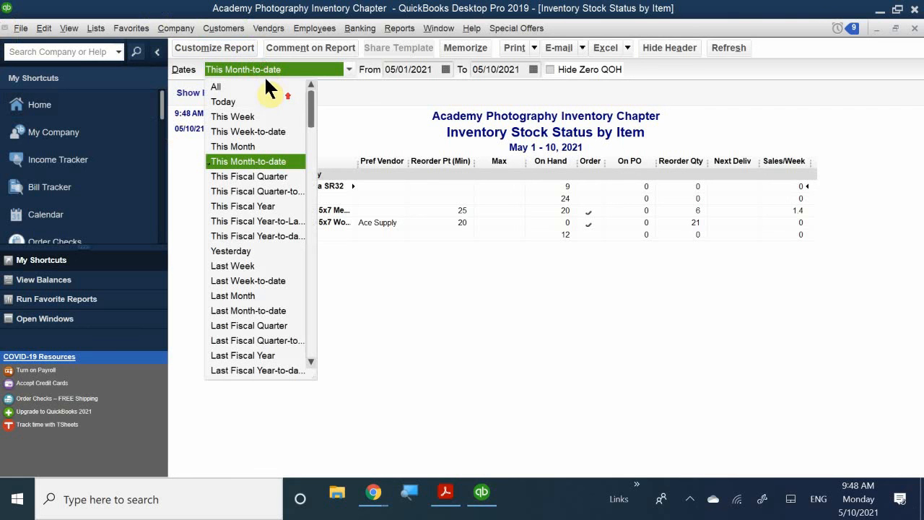
left_click(264, 86)
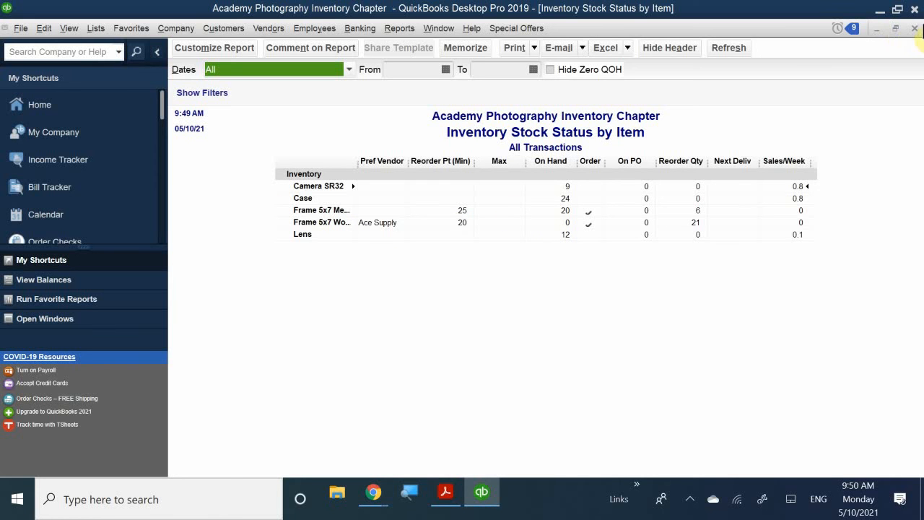
Close the Inventory Stock Status by Item report without memorizing it
left_click(914, 28)
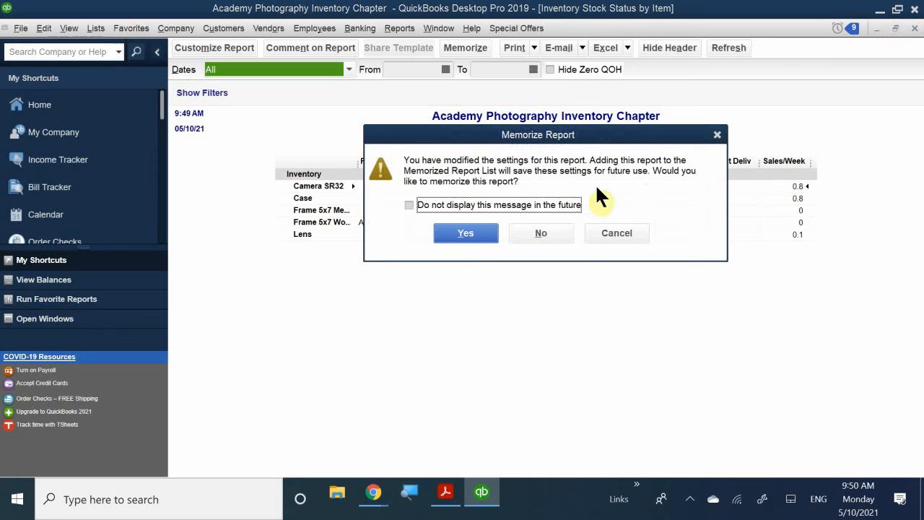
left_click(465, 233)
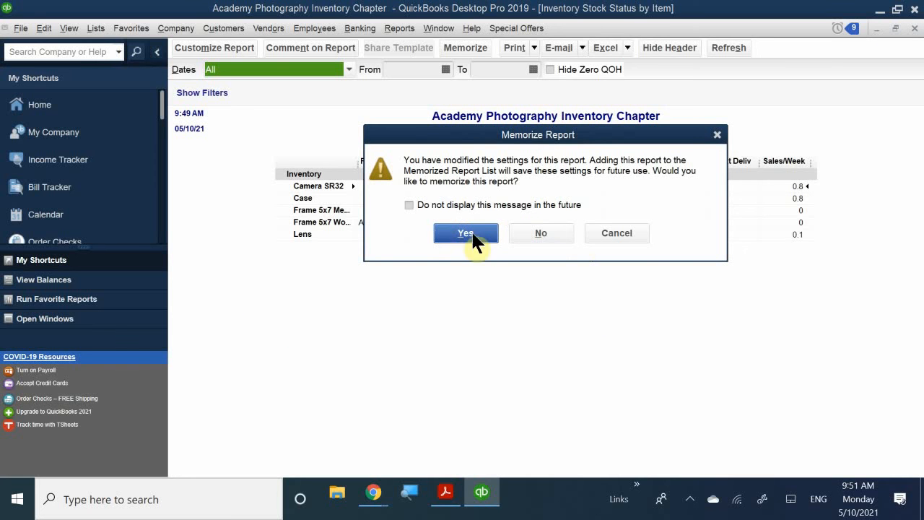
left_click(637, 232)
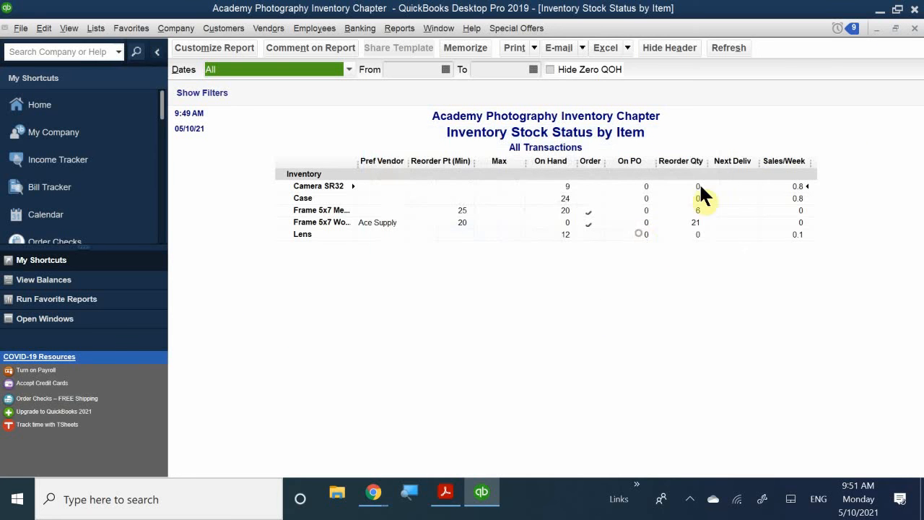
left_click(915, 28)
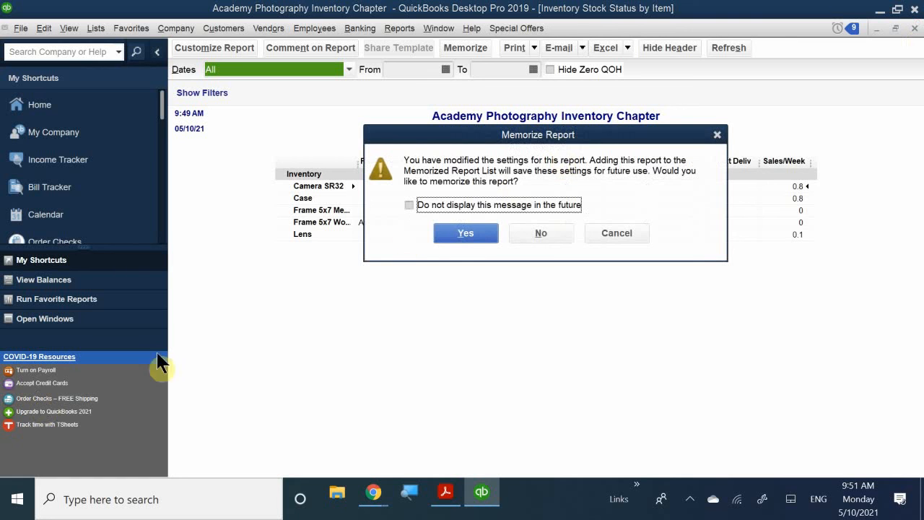
left_click(449, 244)
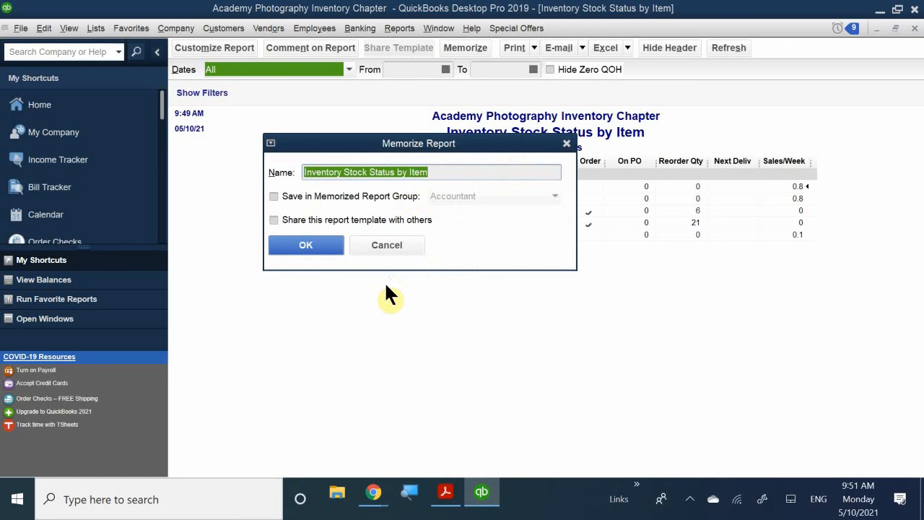
left_click(392, 249)
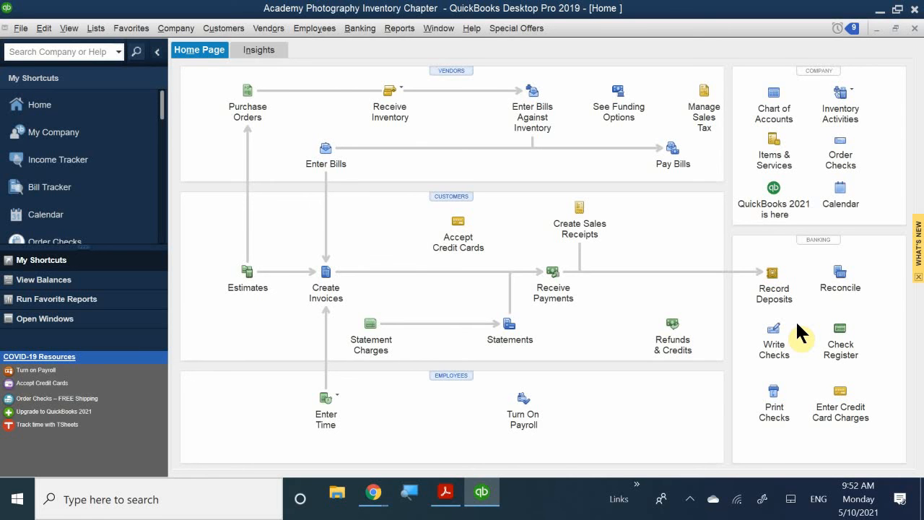
View a blank purchase order form, close it, and look for the vendor command that creates purchase orders
left_click(247, 108)
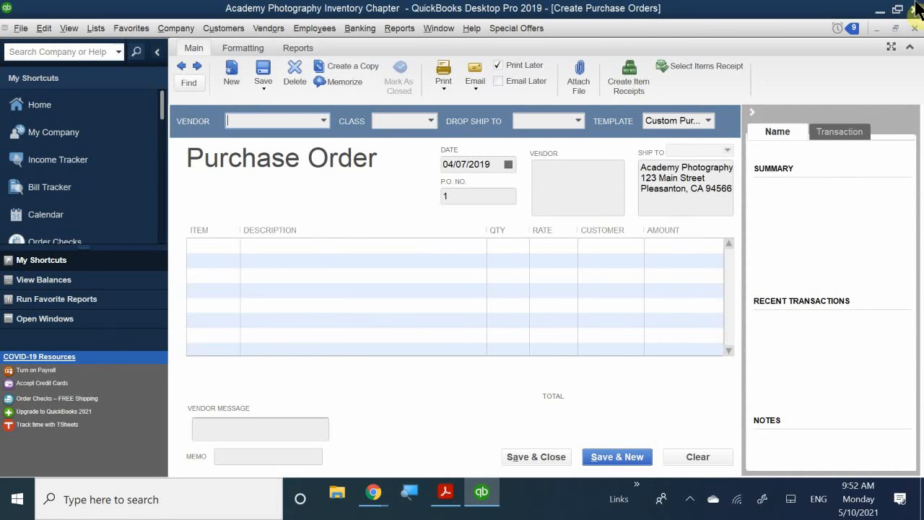
left_click(913, 28)
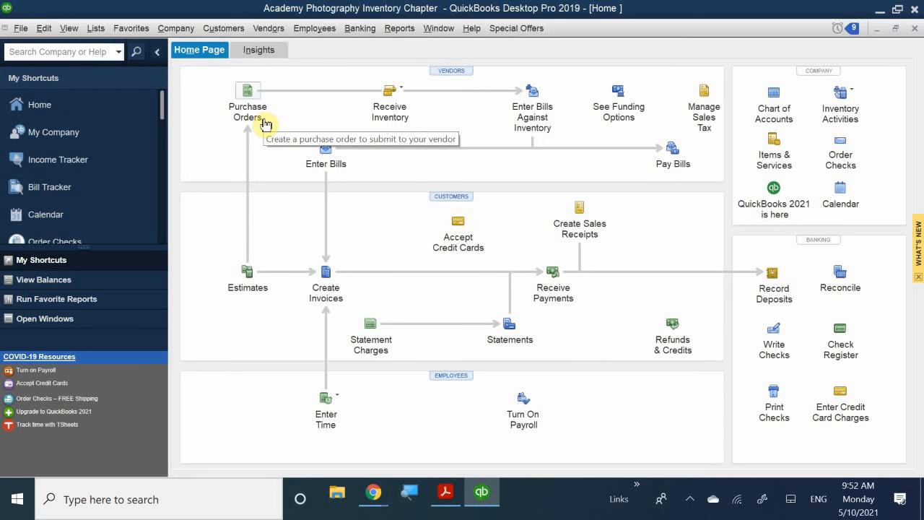
left_click(267, 29)
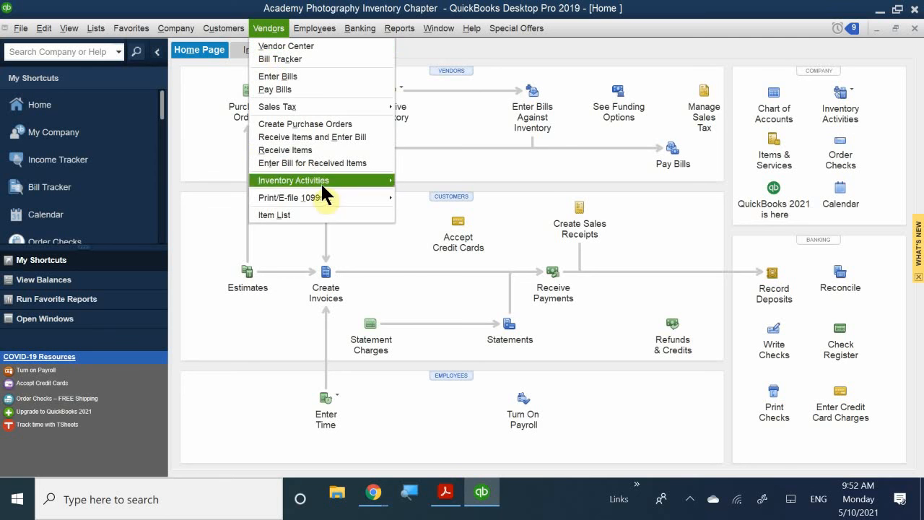
mouse_move(308, 196)
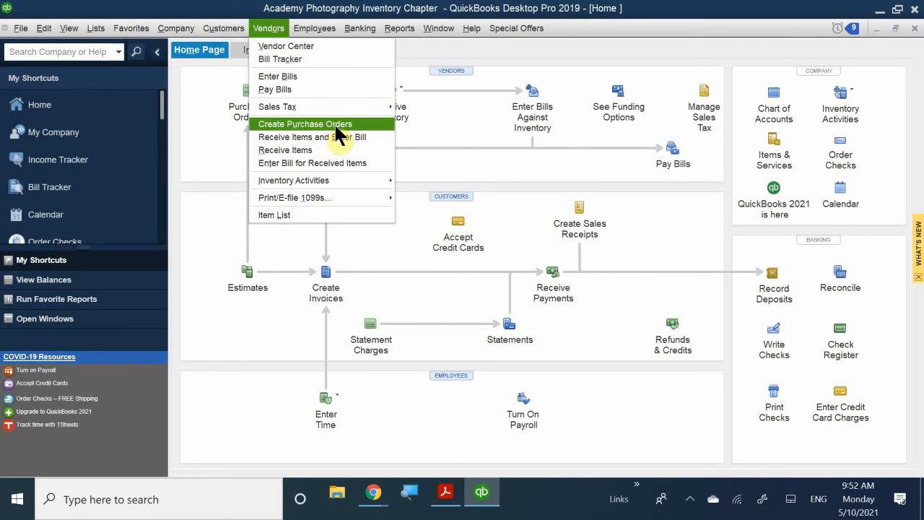
Open the Income Tracker and examine its options for managing transactions and its commands for the highlighted invoice row
left_click(52, 159)
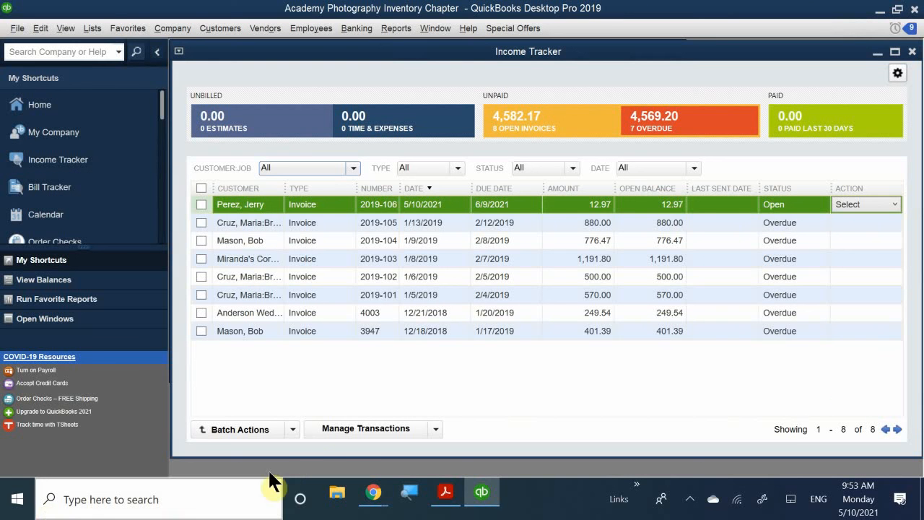
left_click(374, 431)
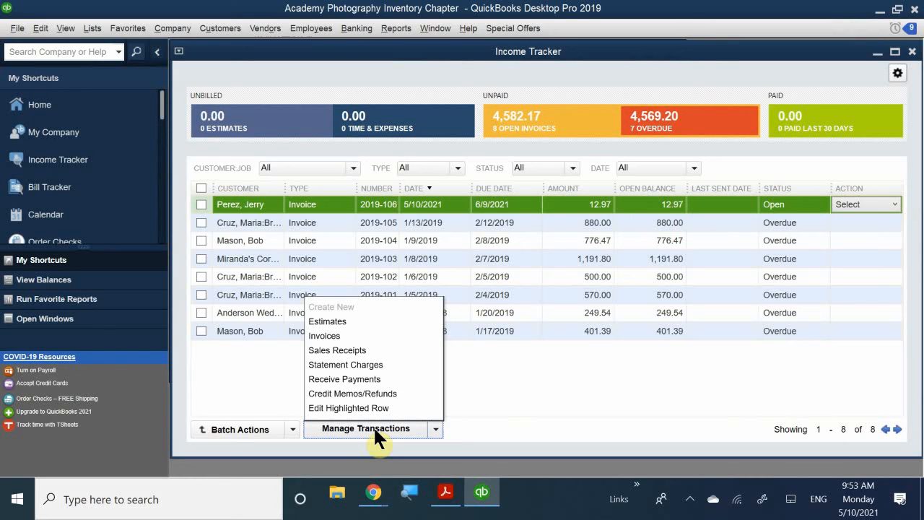
left_click(255, 353)
right_click(263, 350)
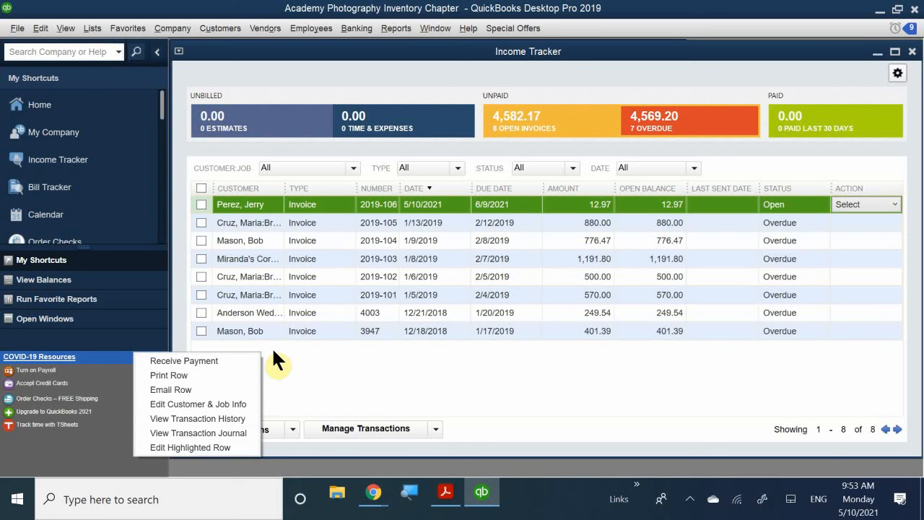
left_click(319, 383)
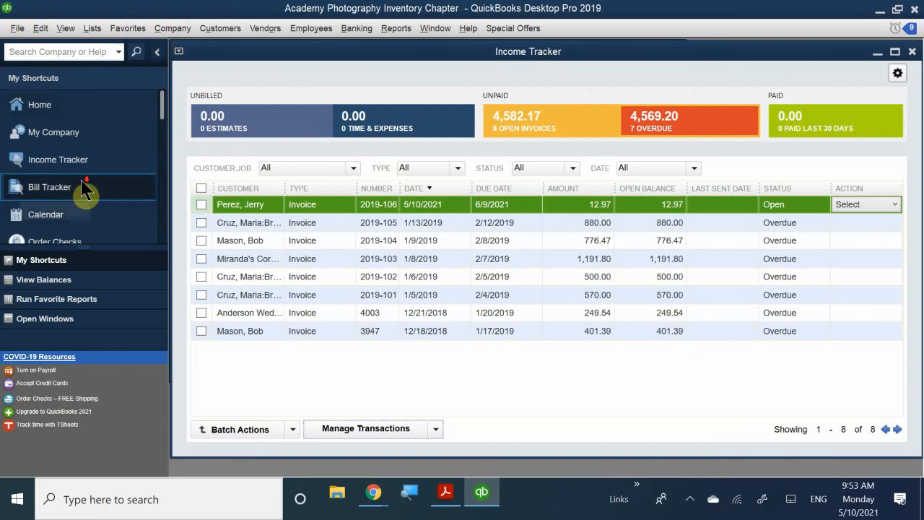
scroll(79, 202, "down", 5)
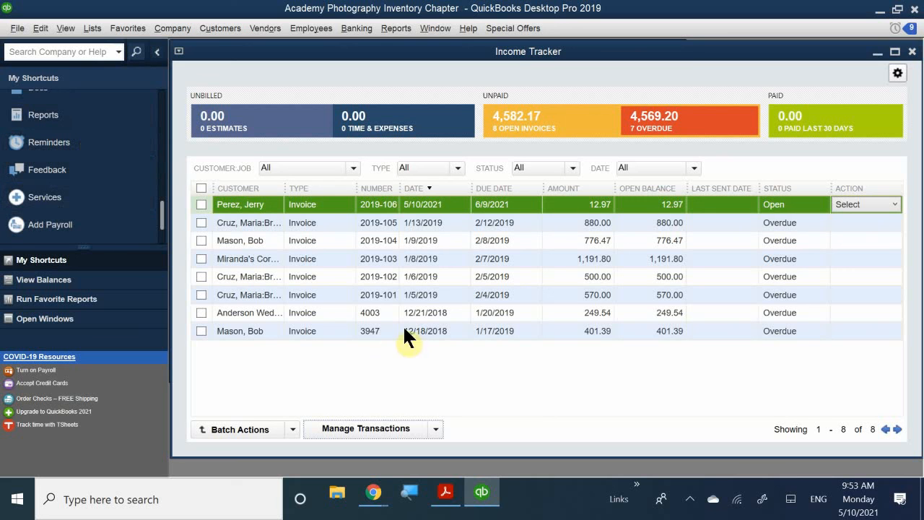
Open the Vendor Center and examine its new transaction types and the commands available for the vendor City of San Jose
left_click(267, 28)
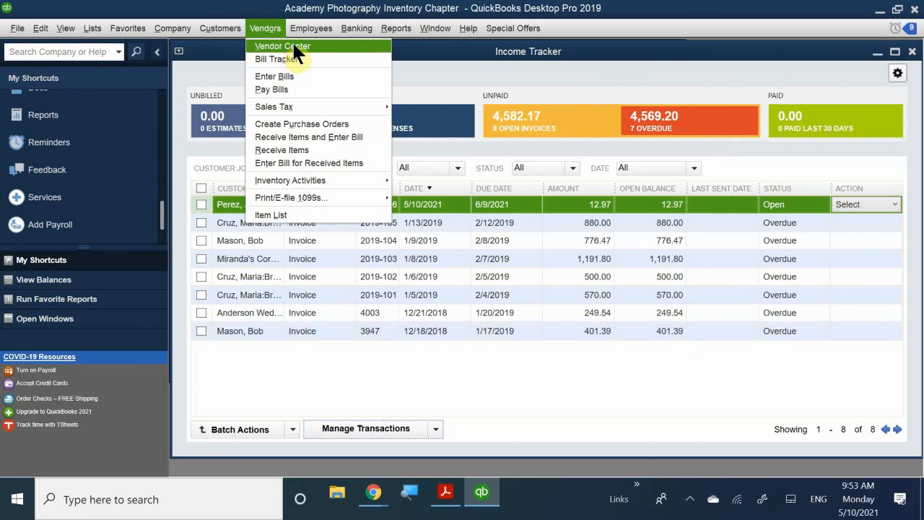
left_click(290, 45)
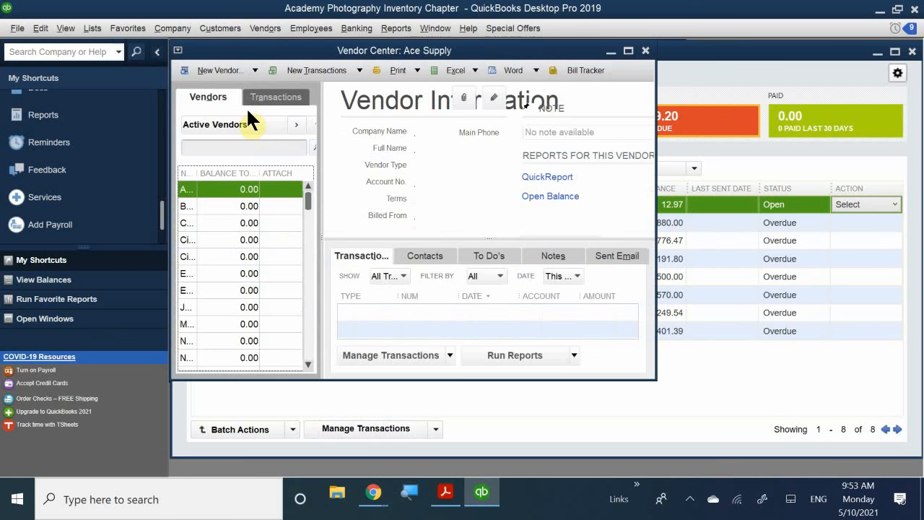
left_click(322, 70)
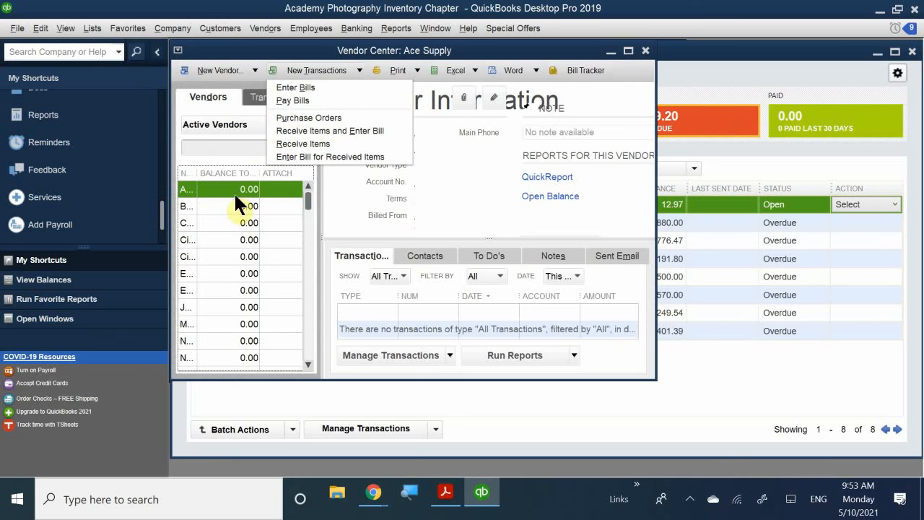
right_click(260, 239)
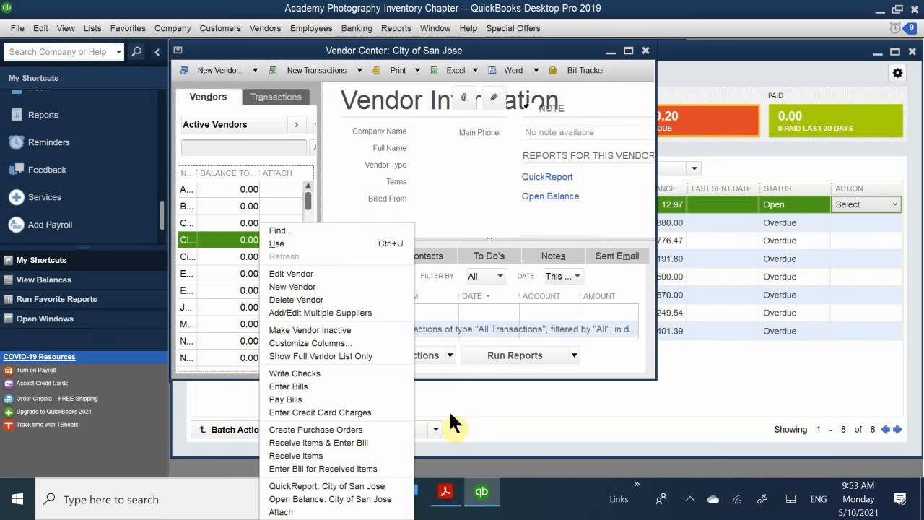
left_click(479, 392)
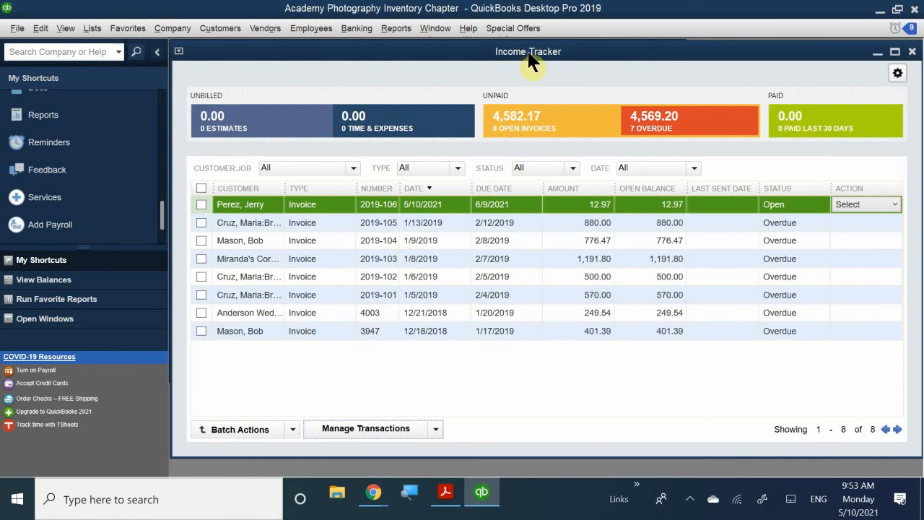
Close the Income Tracker window and maximize the Vendor Center
left_click_drag(532, 55, 226, 242)
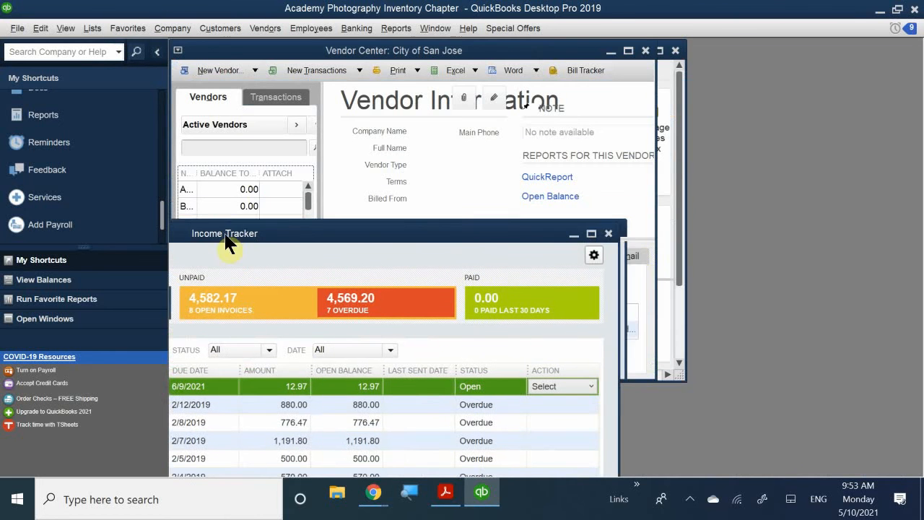
left_click(607, 233)
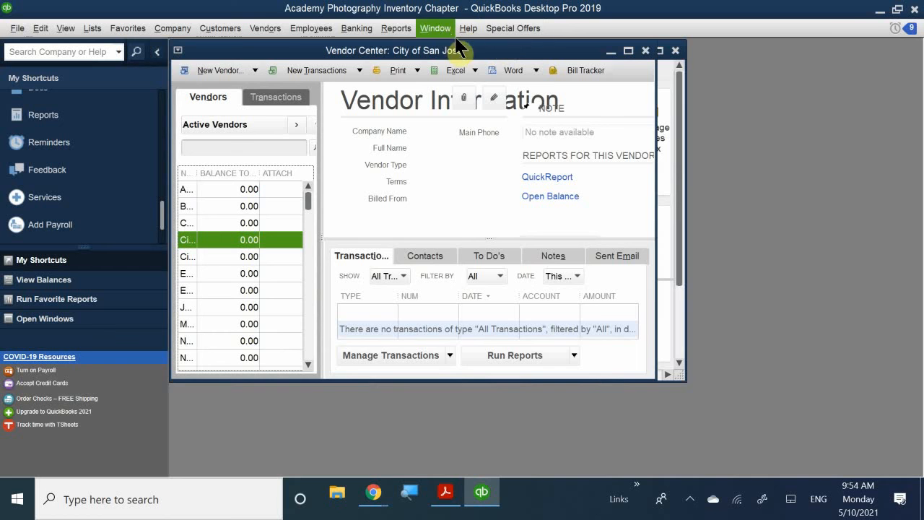
double_click(471, 50)
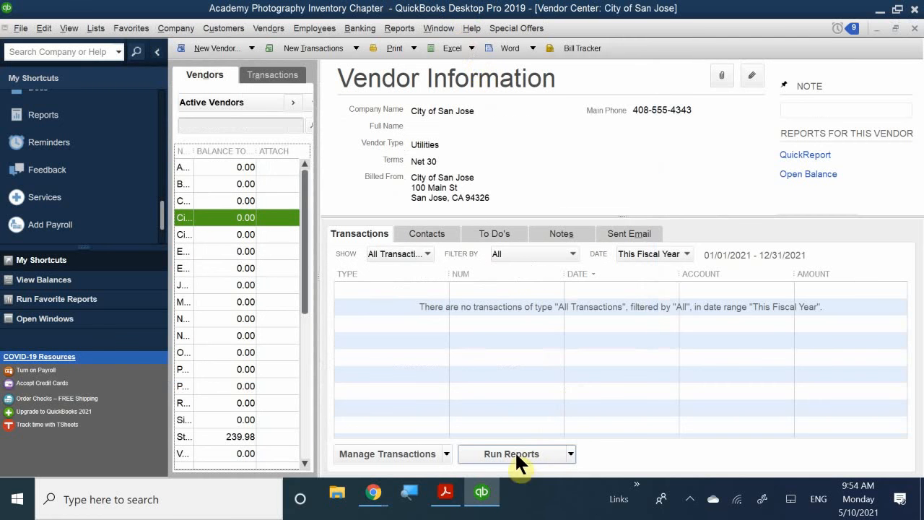
Examine the Vendor Center's options for creating transactions, widen the vendor list to read the full names, and close the Vendor Center
left_click(446, 453)
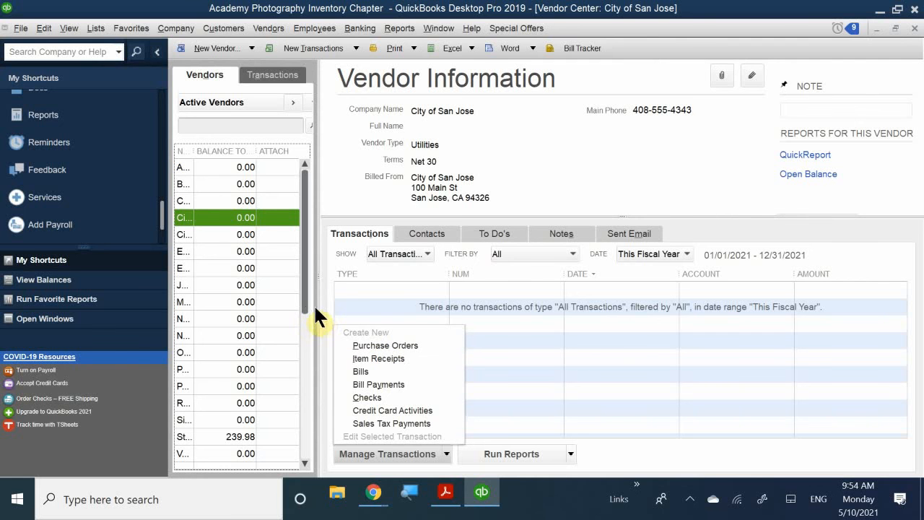
left_click(302, 321)
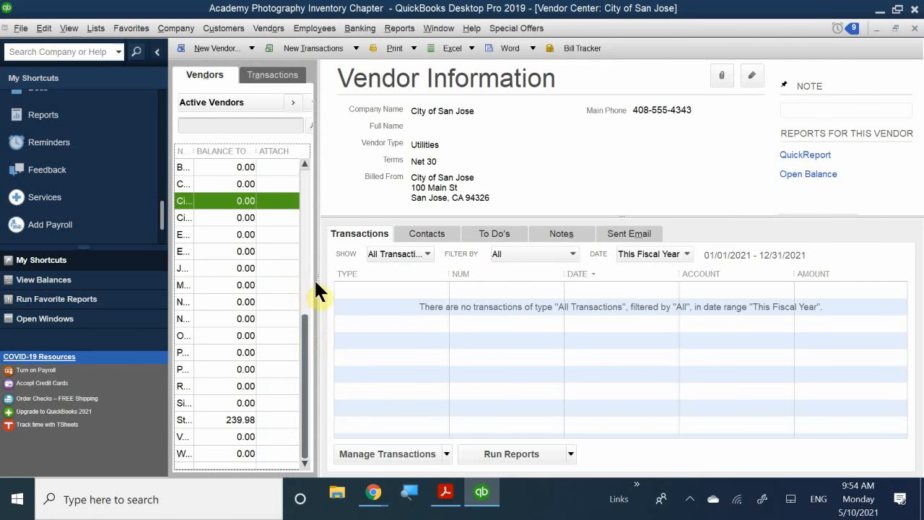
left_click_drag(318, 282, 471, 308)
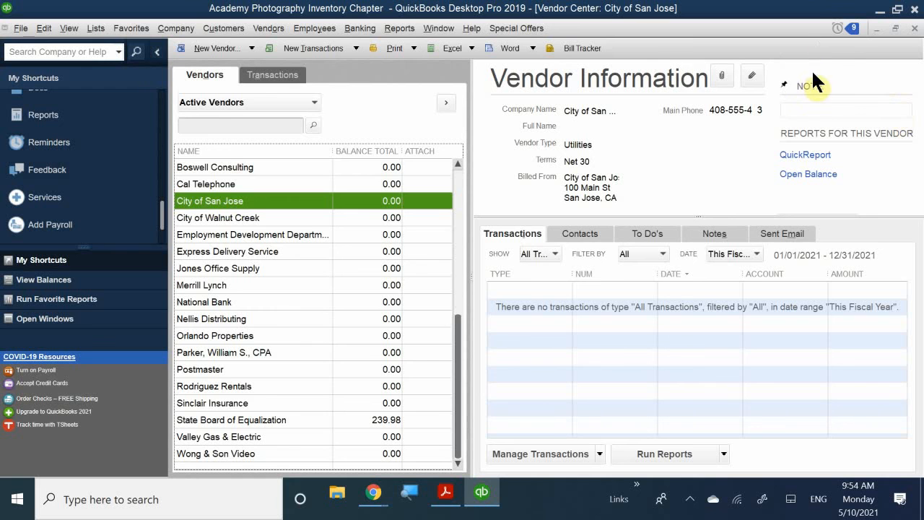
left_click(914, 29)
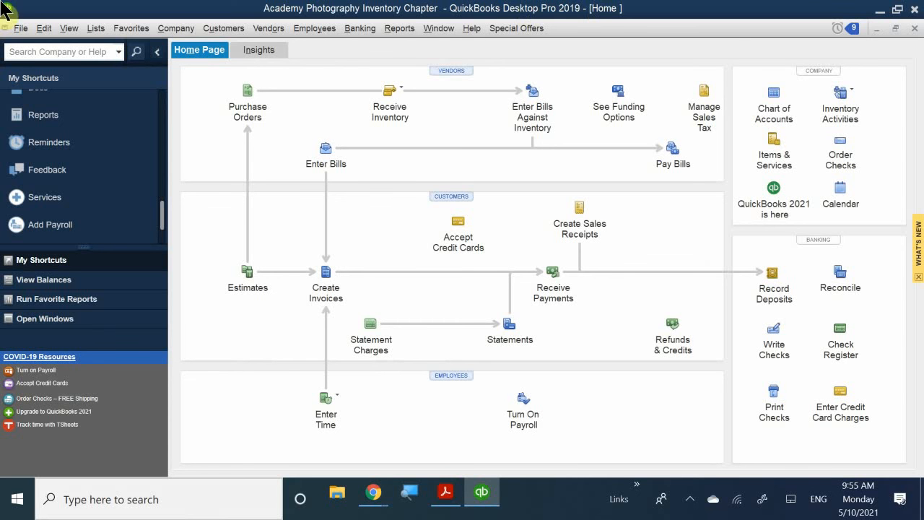
Start a purchase order for vendor Ace Supply, assign the class Walnut Creek, and enter the P.O. number
left_click(246, 114)
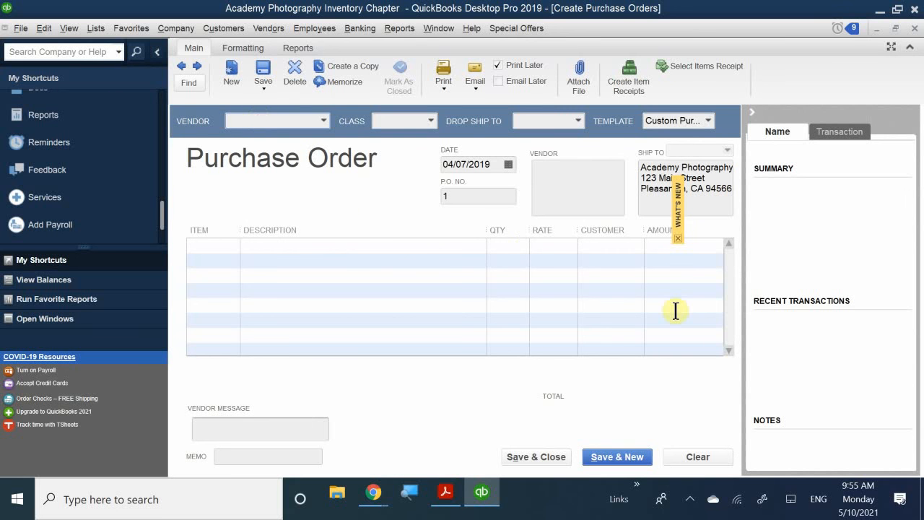
type("Ace Supply")
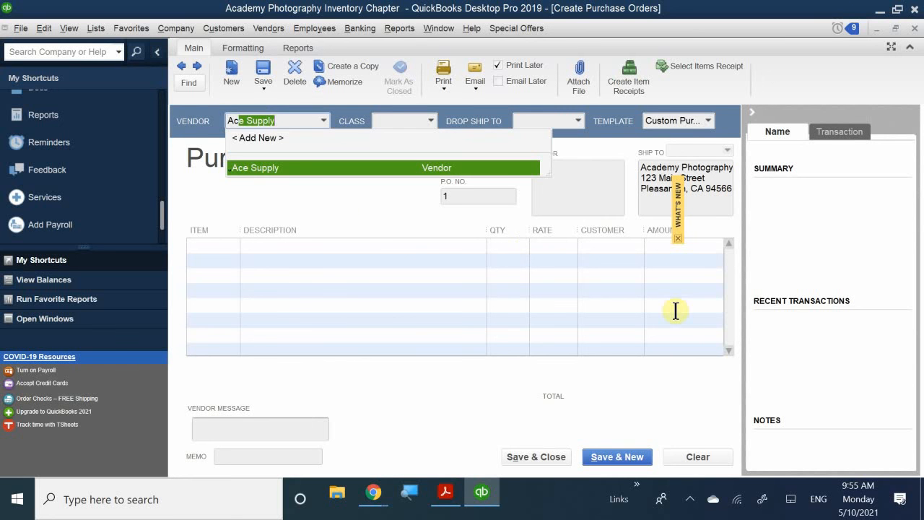
left_click(334, 167)
left_click(416, 120)
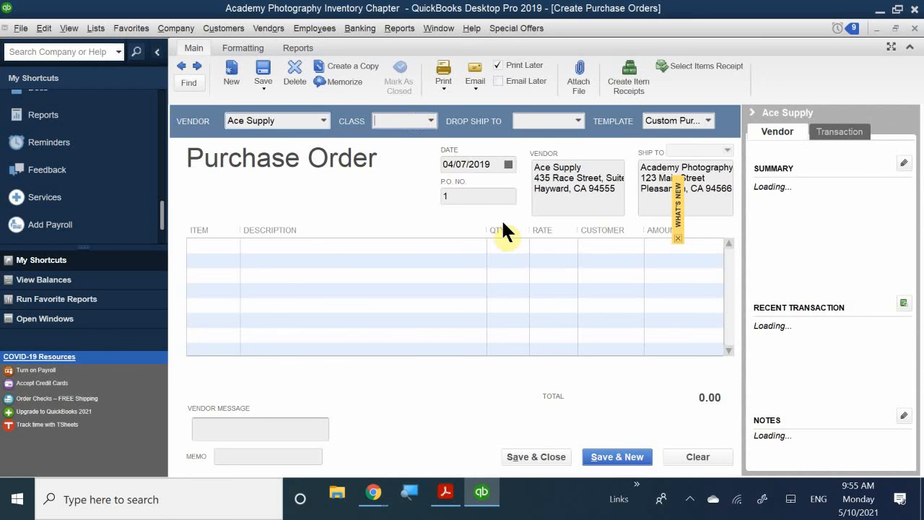
type("Walnut Creek")
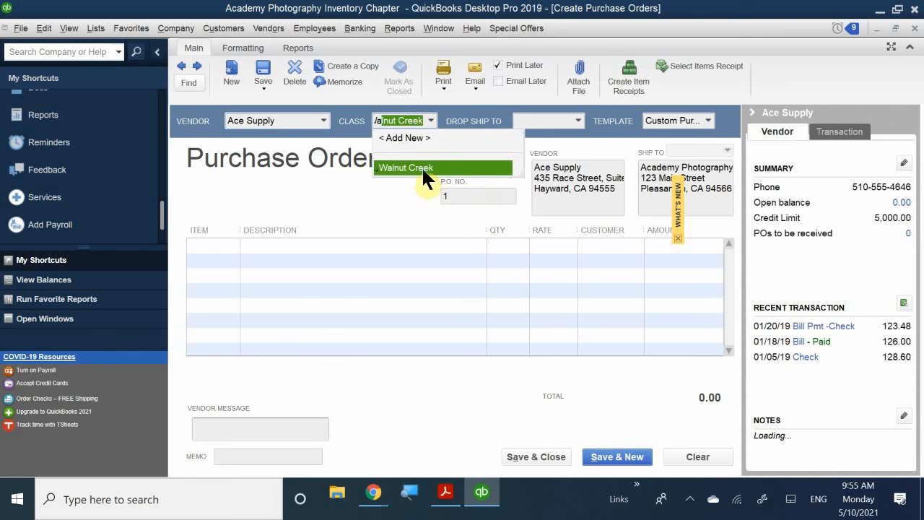
left_click(425, 168)
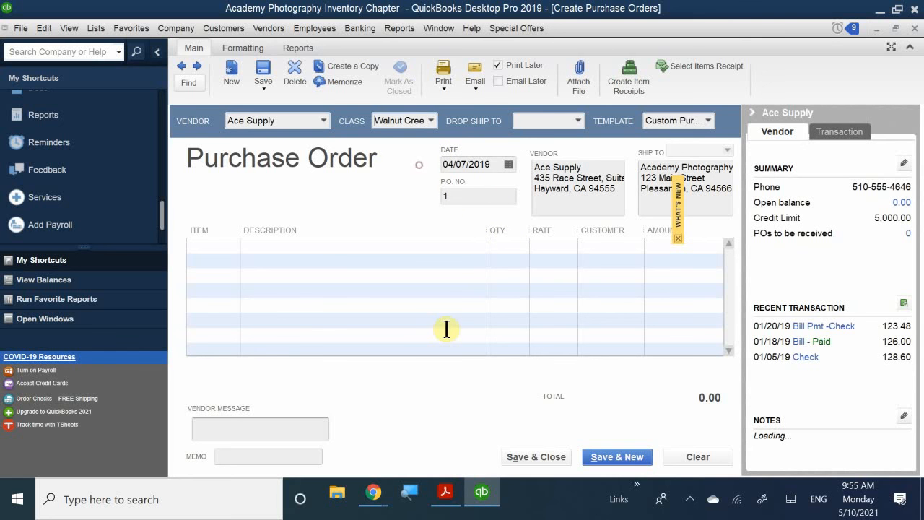
left_click(461, 196)
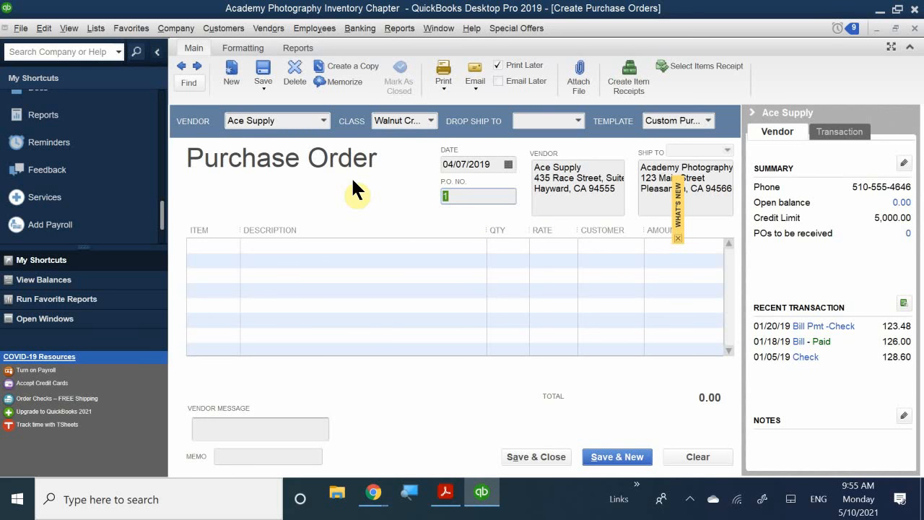
type("2019-1")
Add the items Frame 5x7 Metal and Frame 5x7 Wood to the purchase order, widening the item column
left_click(216, 246)
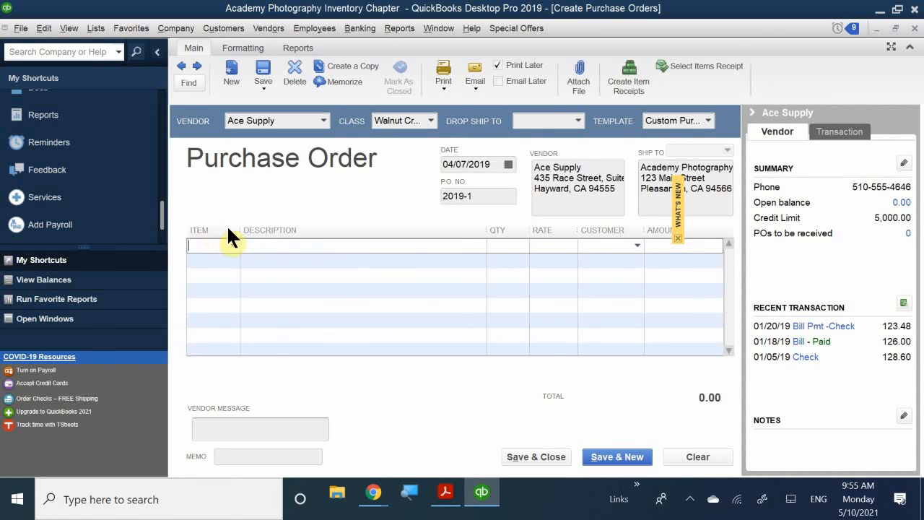
left_click_drag(239, 232, 276, 245)
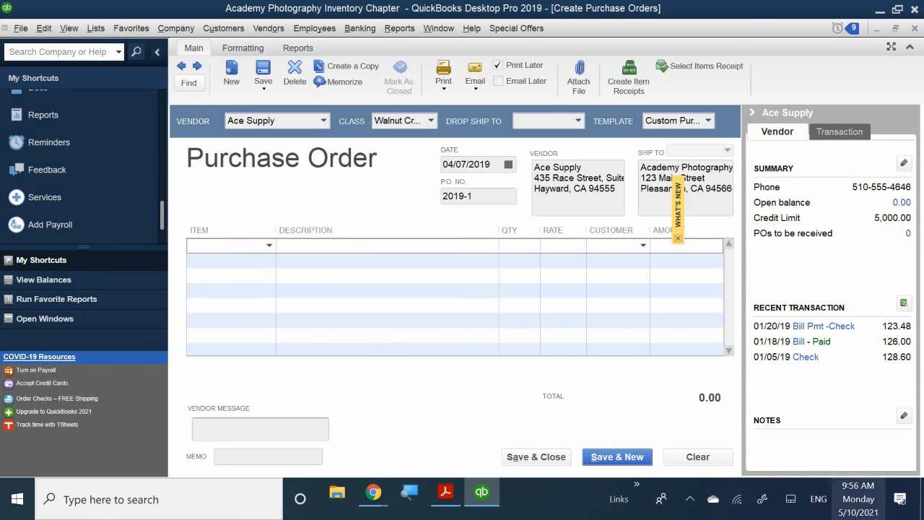
type("5")
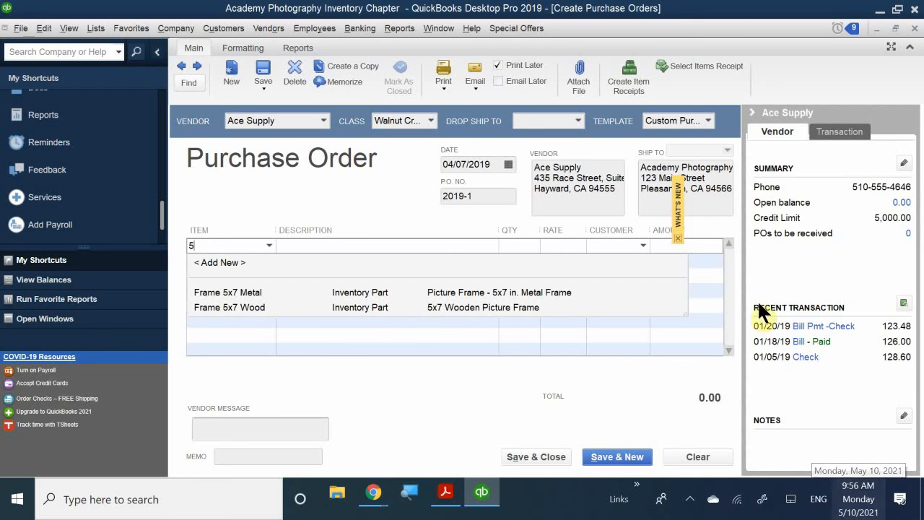
left_click(234, 291)
left_click(232, 261)
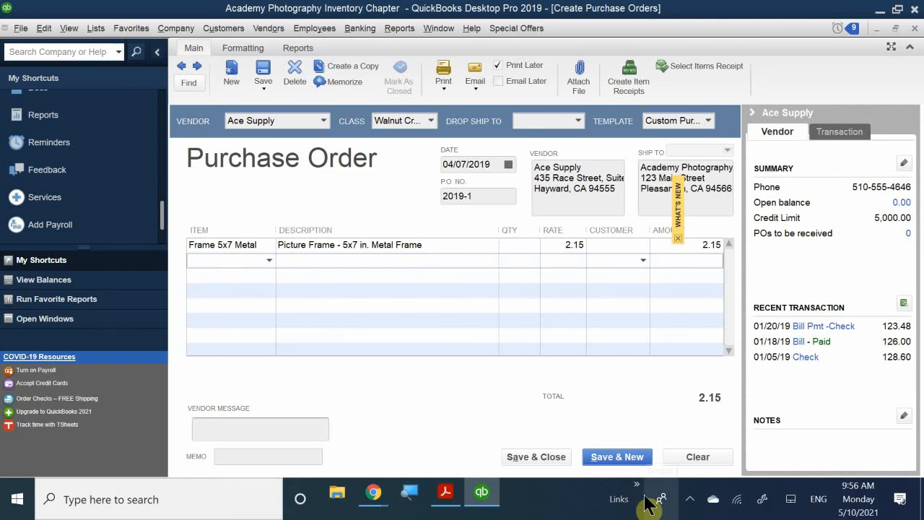
type("5x7 Wood")
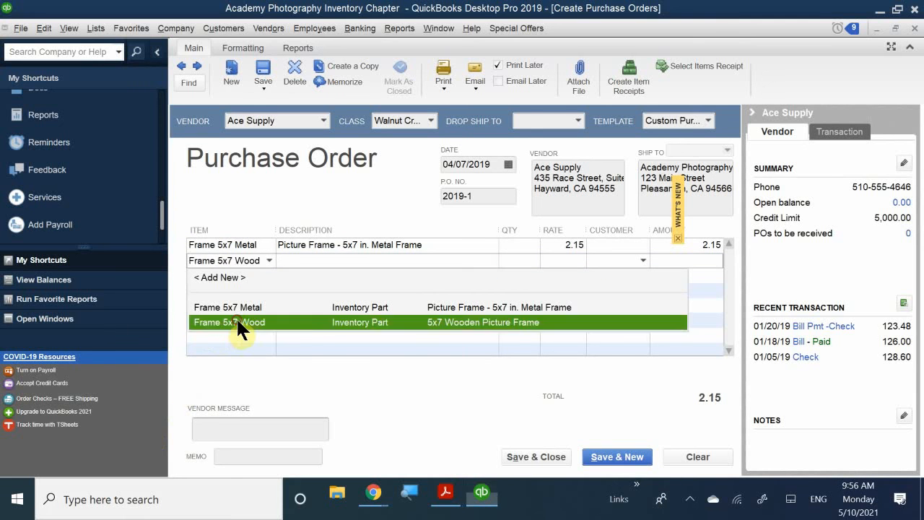
left_click(235, 321)
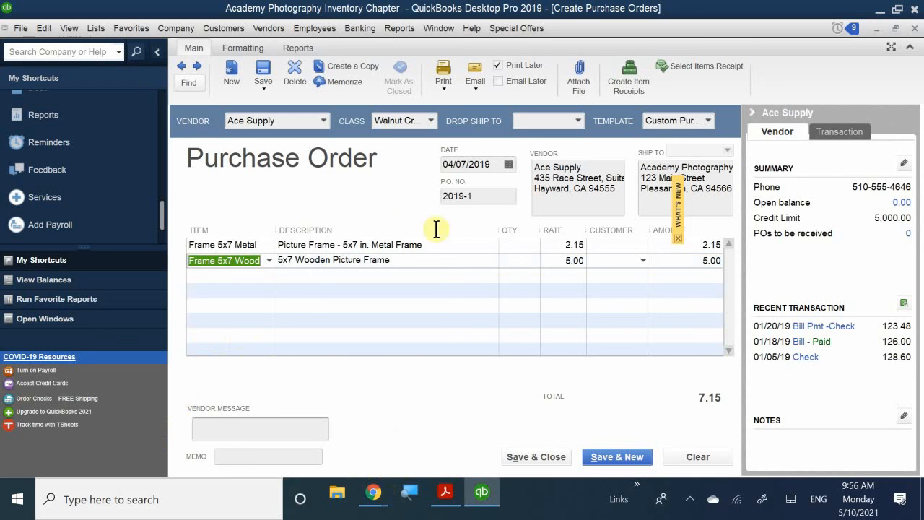
Set the order quantities to 20 for Frame 5x7 Metal and 40 for Frame 5x7 Wood
left_click(514, 244)
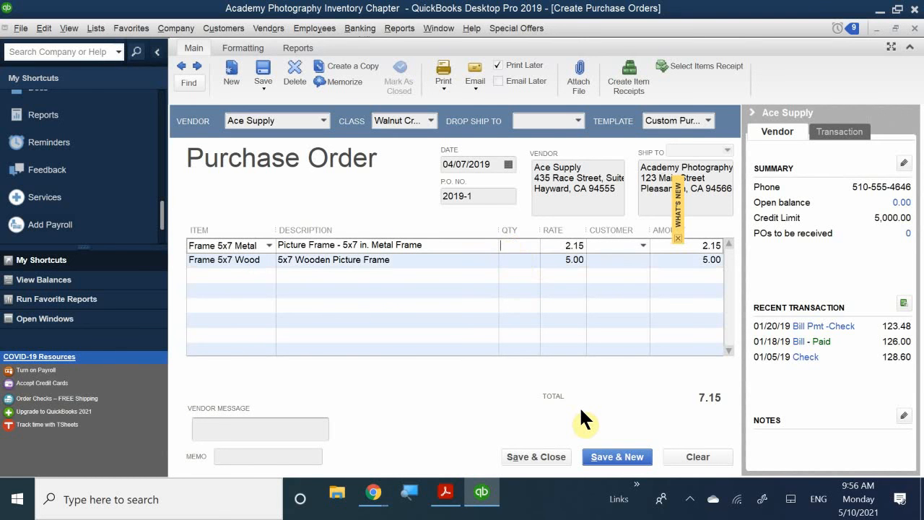
type("20")
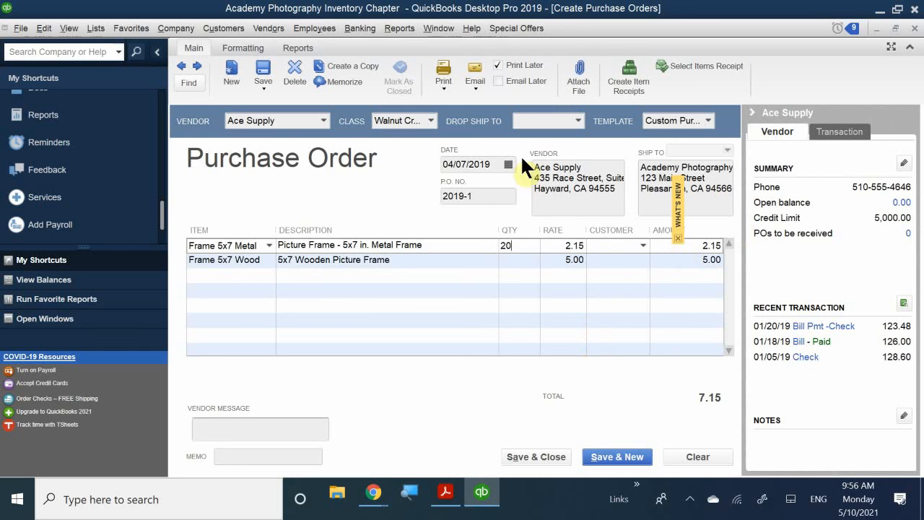
left_click(511, 257)
type("40")
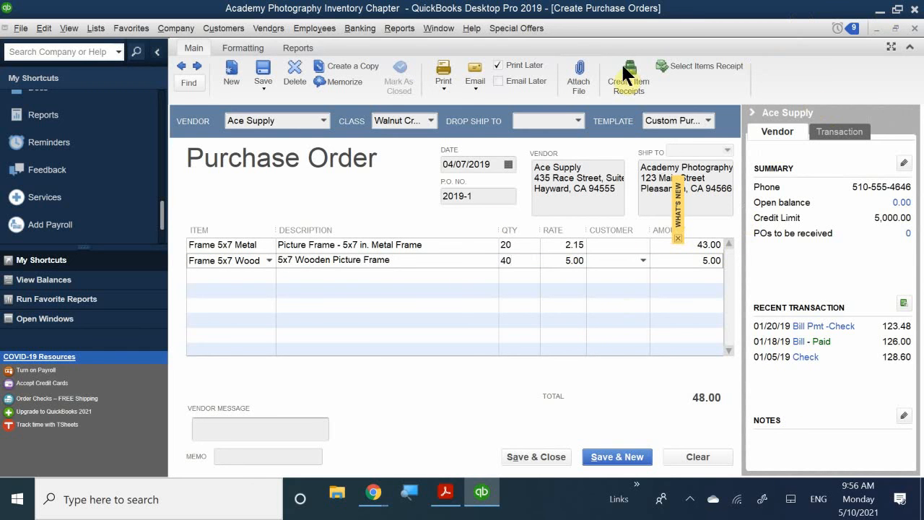
left_click(590, 289)
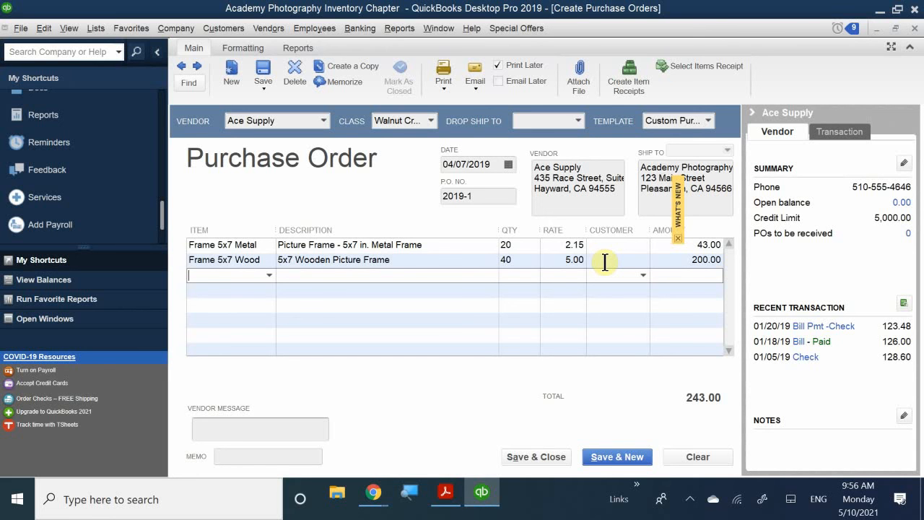
Set the Frame 5x7 Wood rate to 5.15, declining the item cost update and suppressing that message in future
left_click(556, 259)
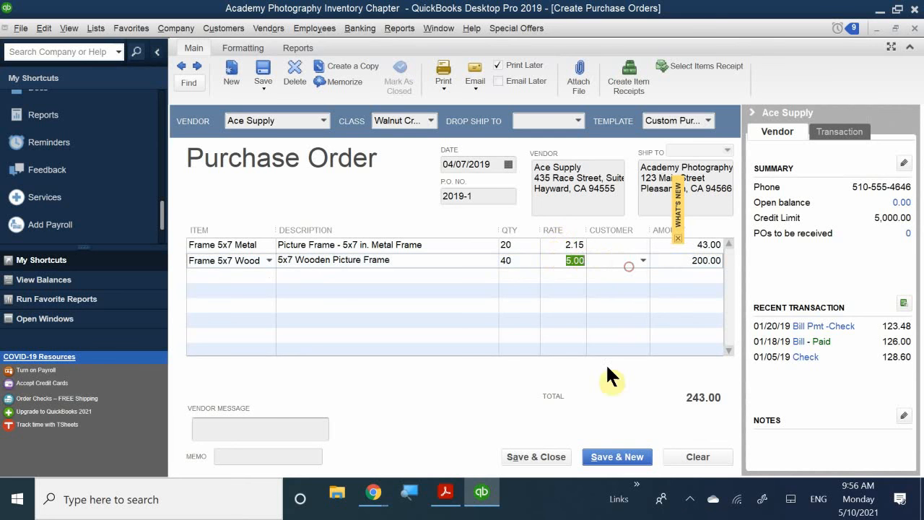
type("5.15")
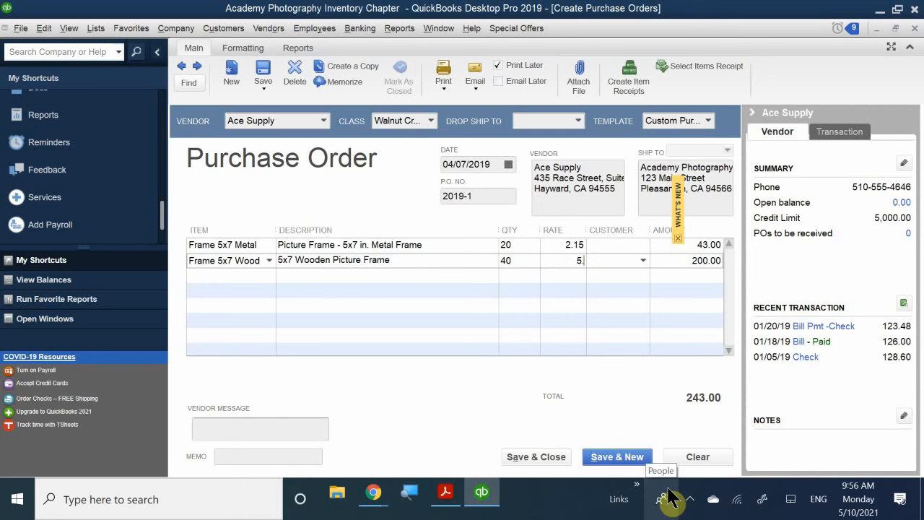
left_click(599, 306)
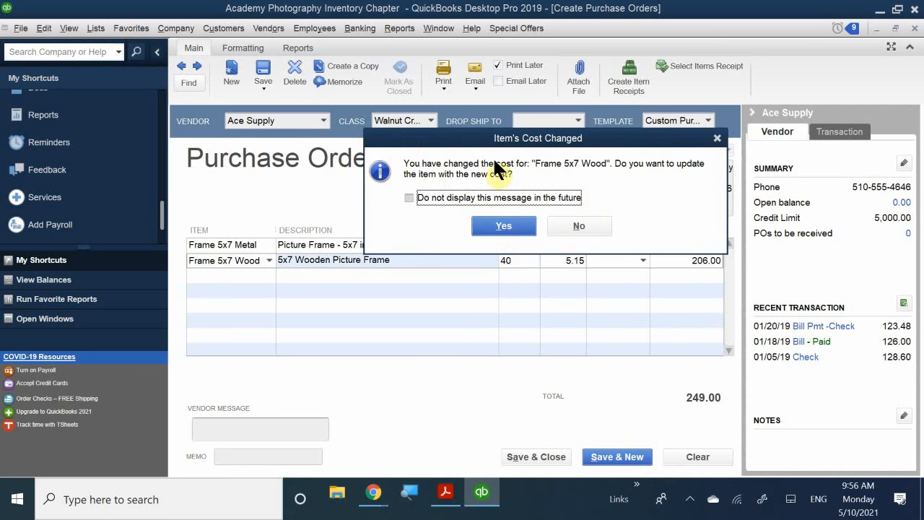
left_click(484, 192)
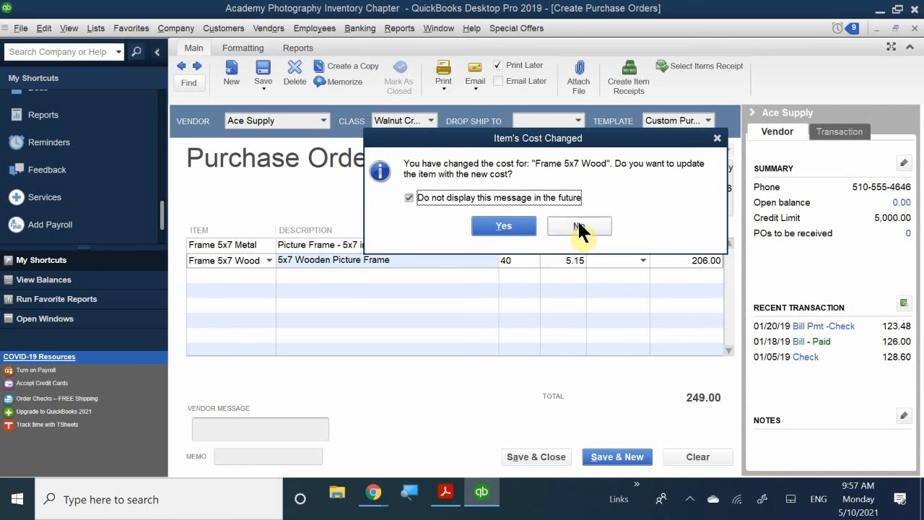
left_click(581, 224)
Restore the Frame 5x7 Wood rate to 5.00
left_click_drag(557, 259, 668, 270)
type("5.0")
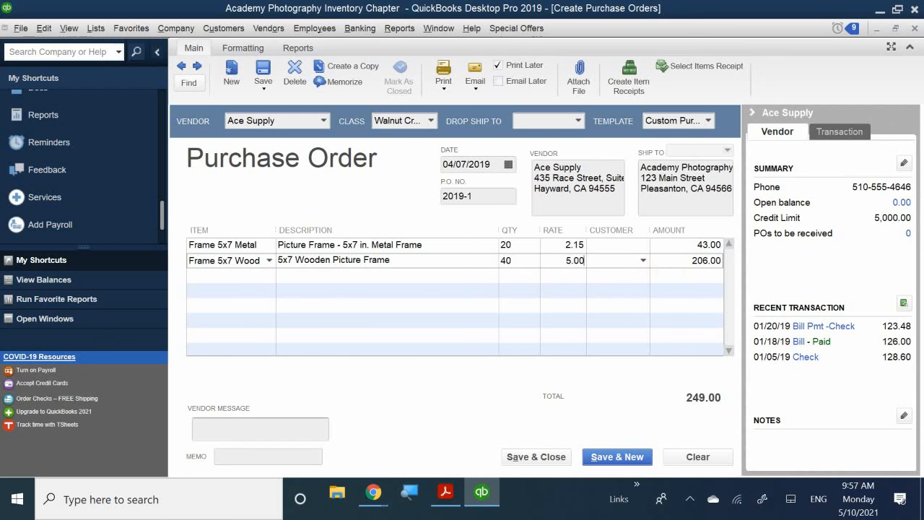
left_click(609, 277)
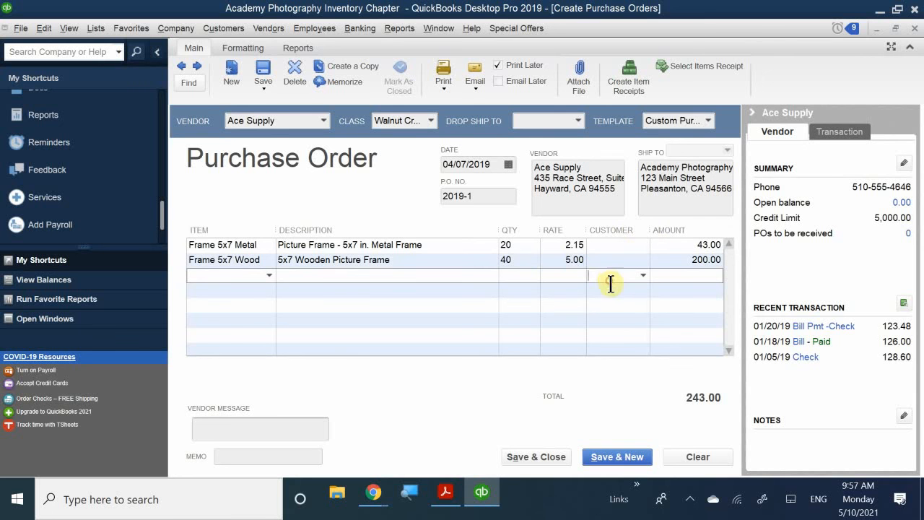
left_click(574, 260)
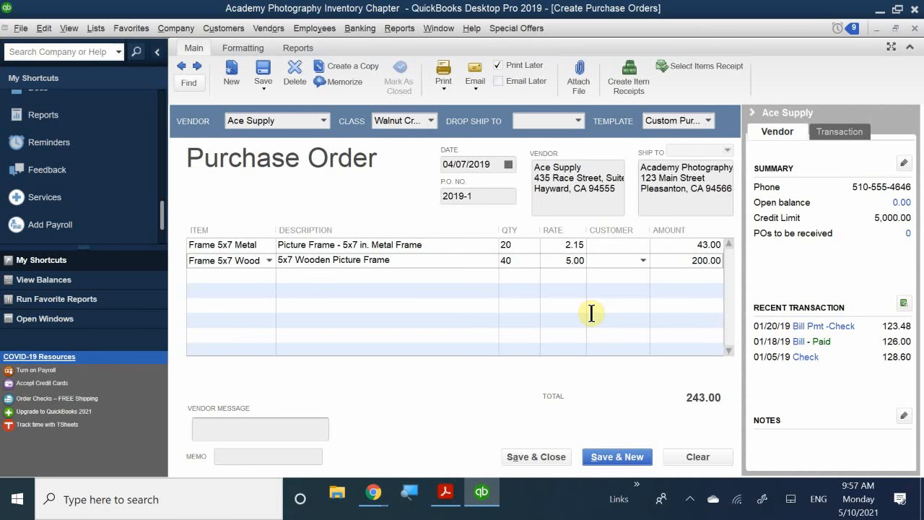
left_click(570, 260)
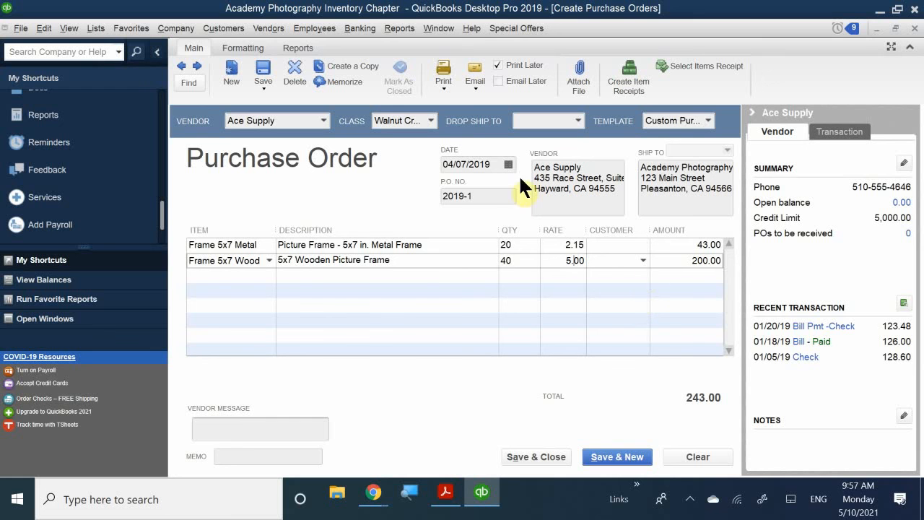
left_click(642, 262)
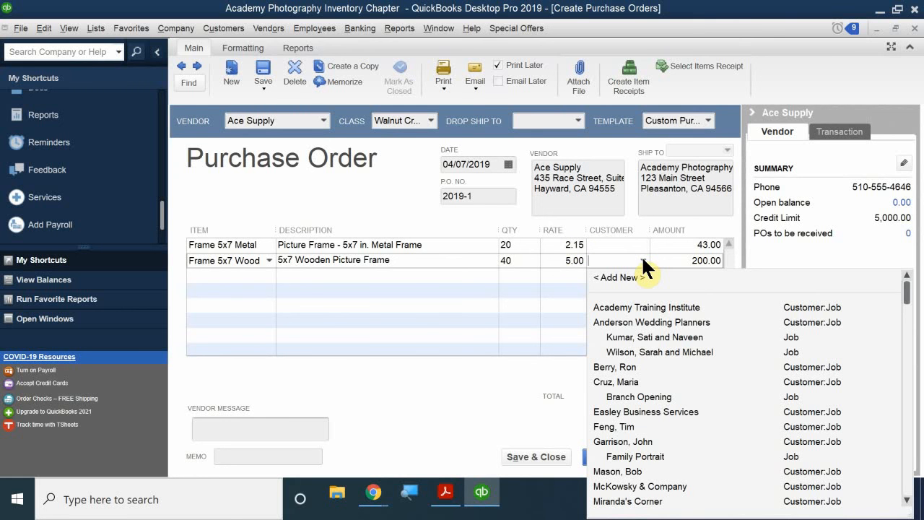
left_click(642, 262)
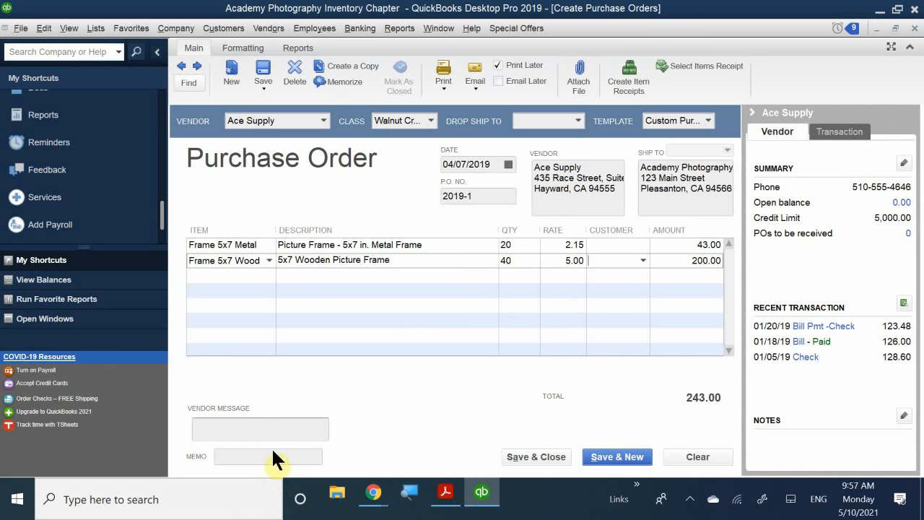
Enter the memo "Purchased 20 Metal and 40 Wooden Frames", leave the vendor message empty, and save and close the purchase order
left_click(260, 424)
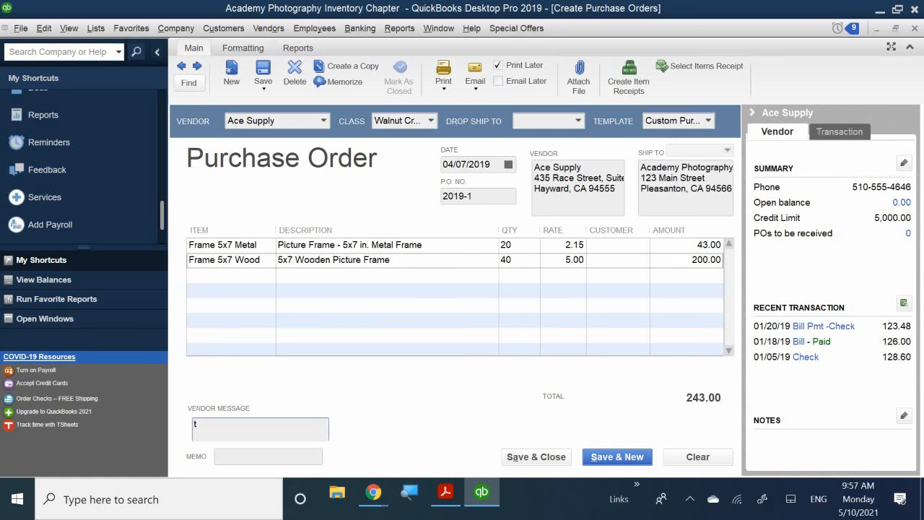
left_click(250, 462)
type("O")
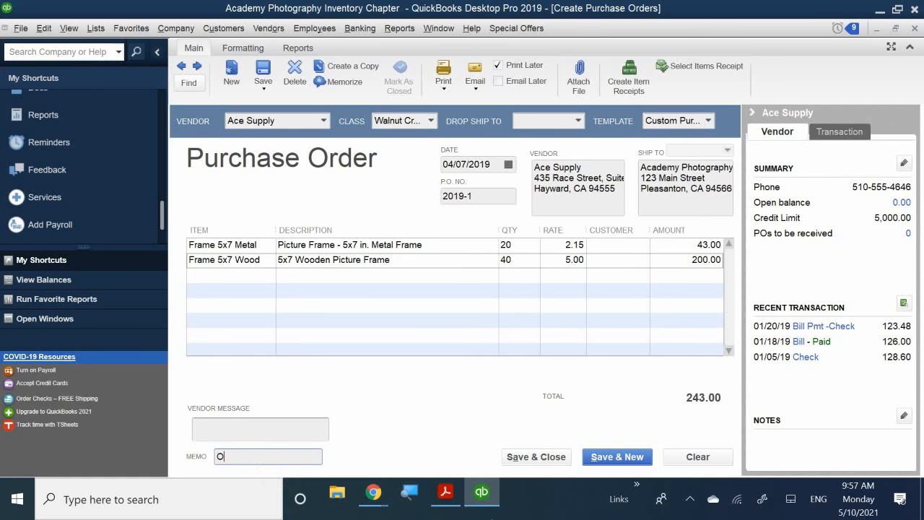
key("BackSpace")
type("Purchased 20 Metak")
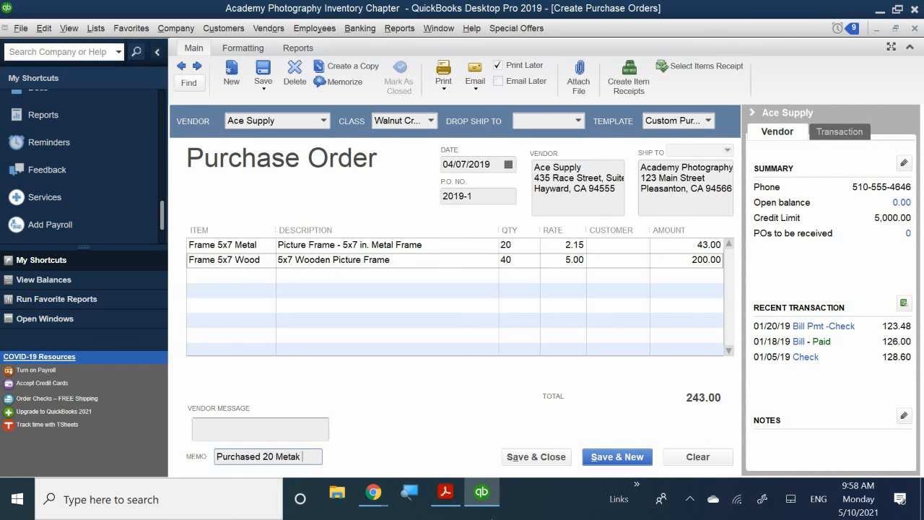
key("BackSpace")
key("BackSpace")
type("alk")
type("and 40 WE")
key("BackSpace")
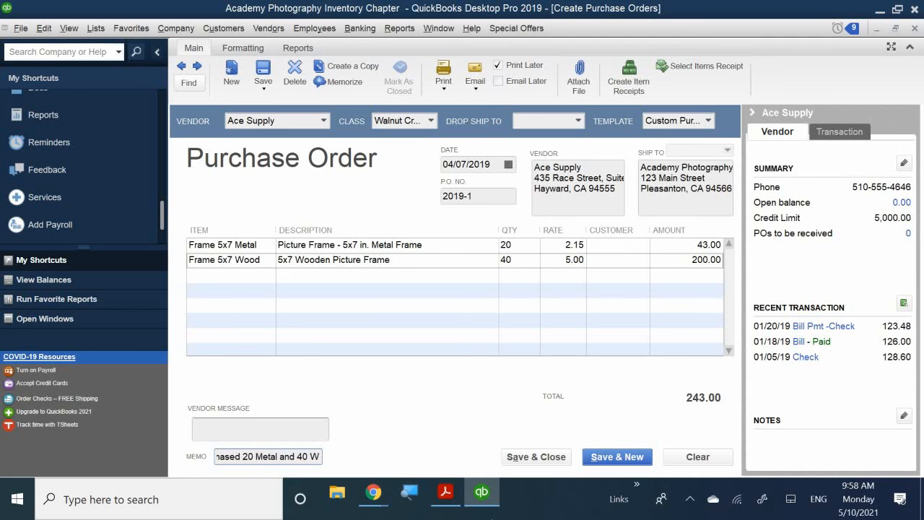
type("Wo")
key("BackSpace")
key("BackSpace")
key("BackSpace")
type("Wooden Frames")
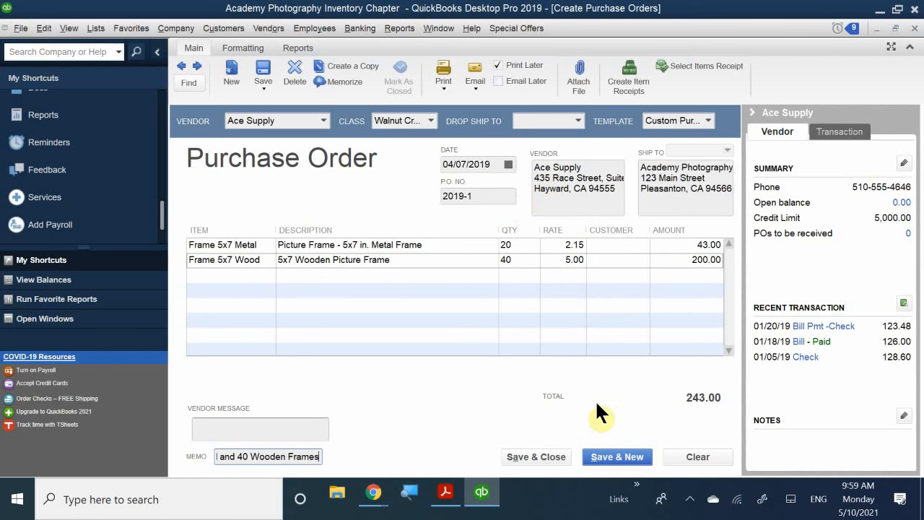
left_click(536, 455)
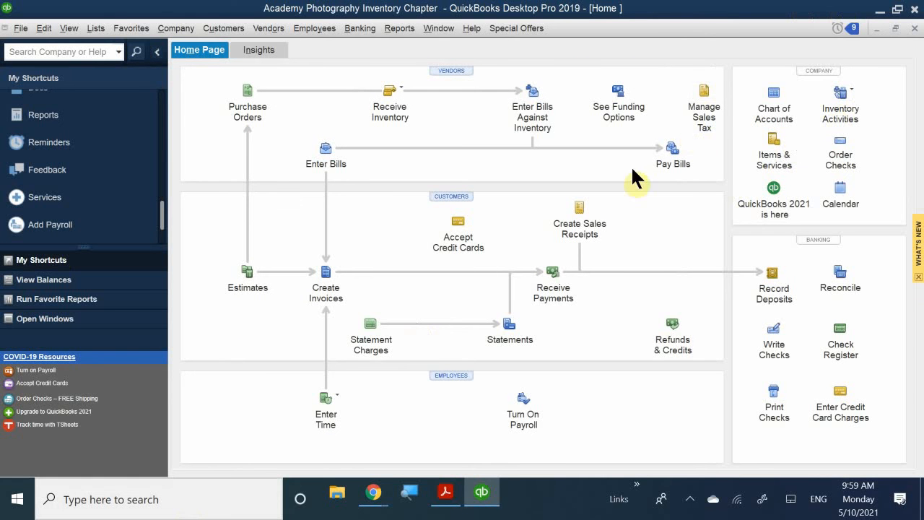
Show Ace Supply's transactions for all dates in the Vendor Center and open the purchase order dated 04/07/2019
left_click(449, 67)
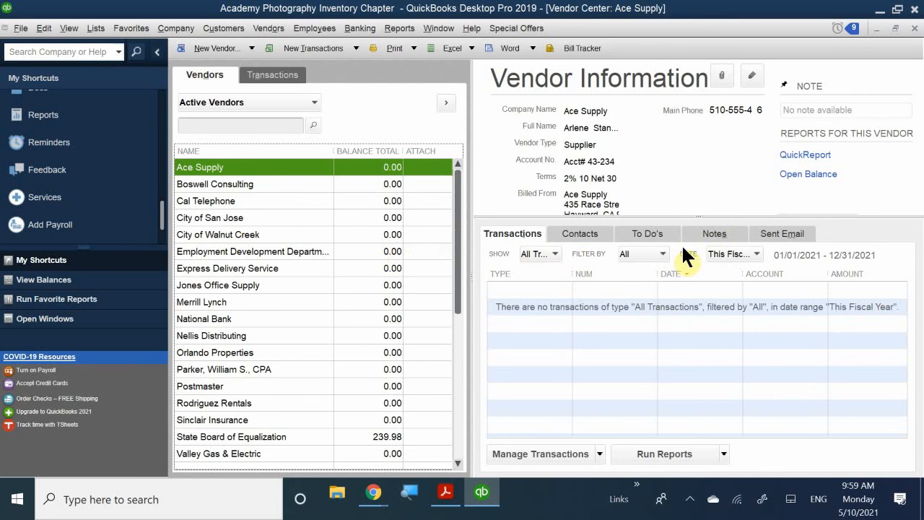
left_click(715, 254)
scroll(721, 267, "up", 1)
left_click(725, 271)
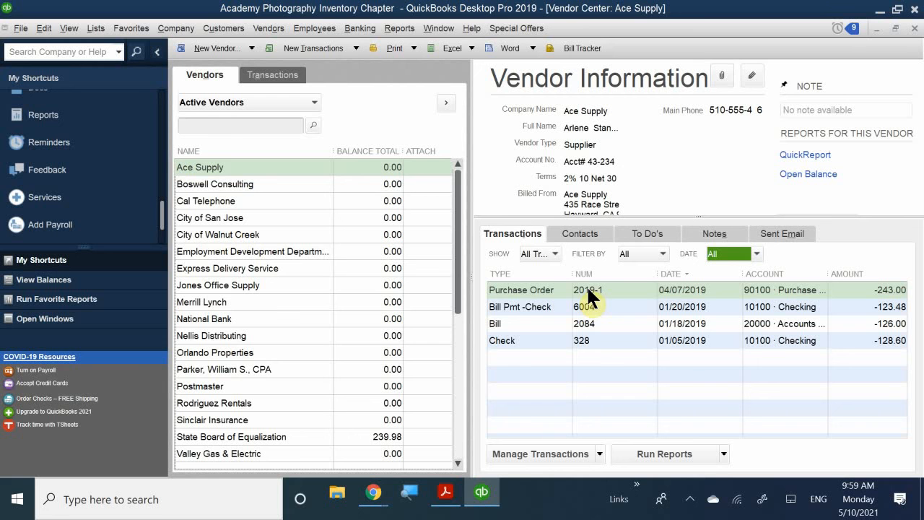
double_click(520, 289)
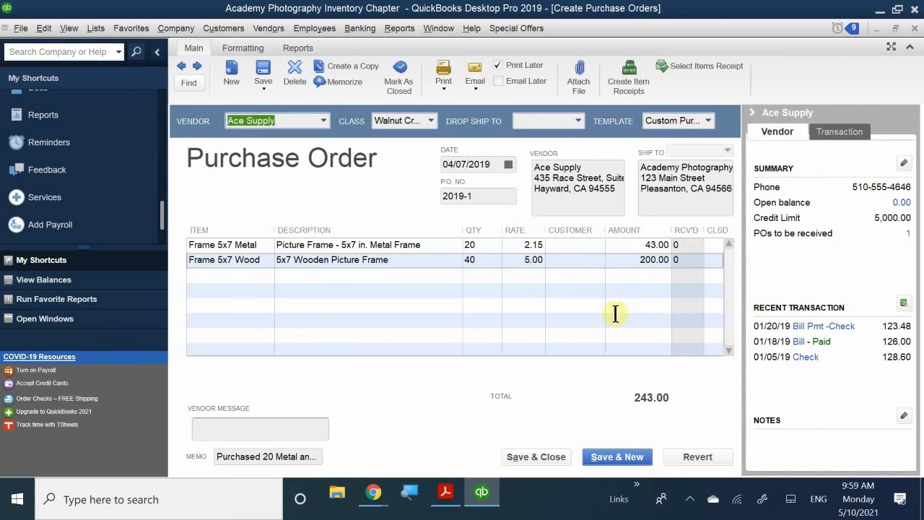
Close the Ace Supply purchase order and run the Open Purchase Orders report
left_click(914, 28)
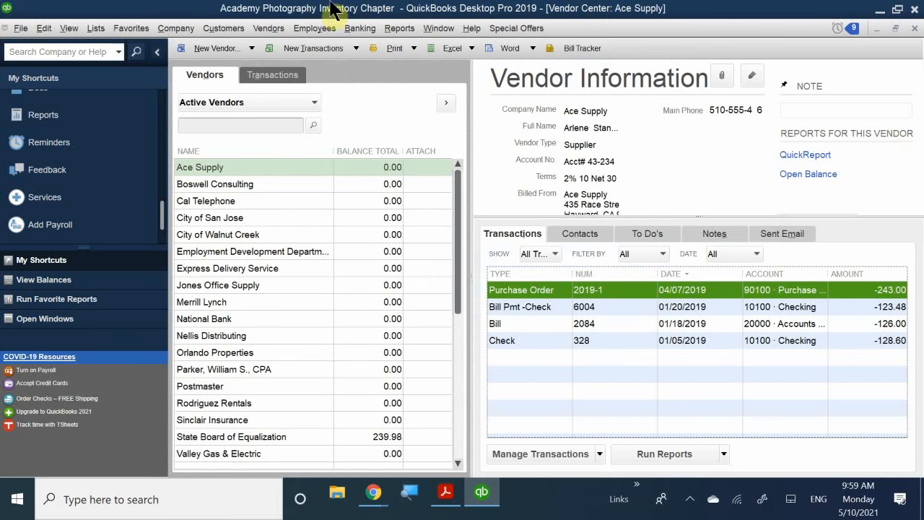
left_click(403, 26)
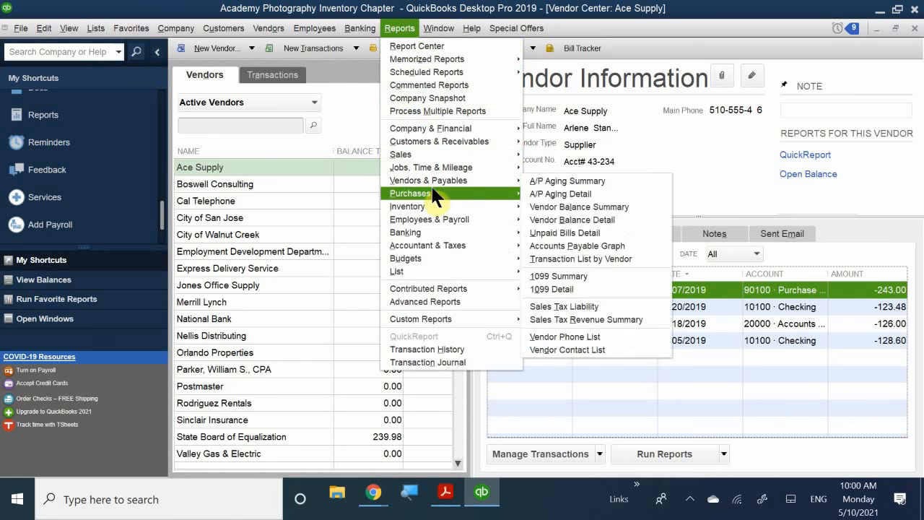
mouse_move(450, 268)
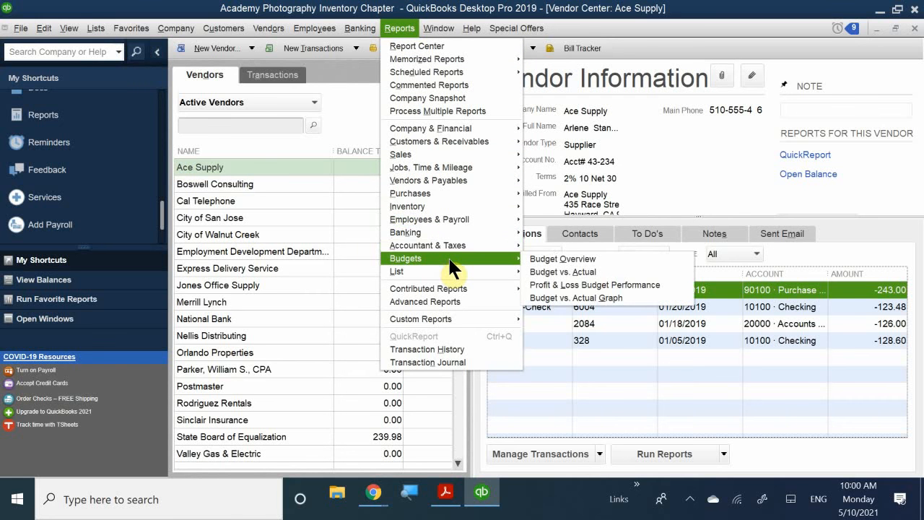
mouse_move(476, 193)
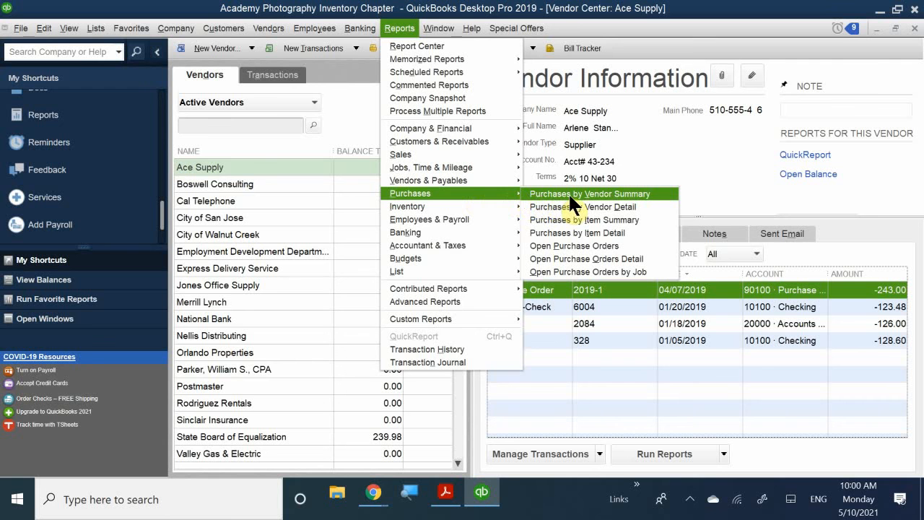
left_click(610, 246)
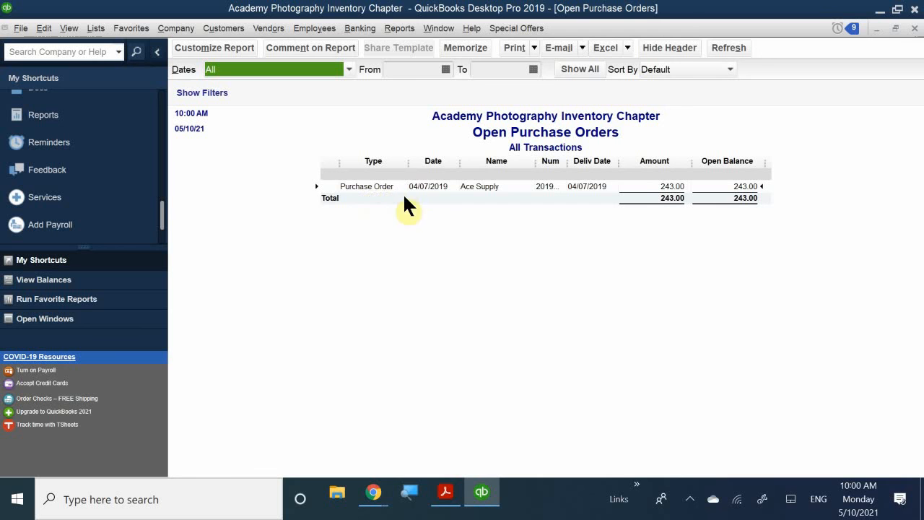
Open the Ace Supply purchase order from the report for review, and close it along with the report and the Vendor Center
left_click(315, 186)
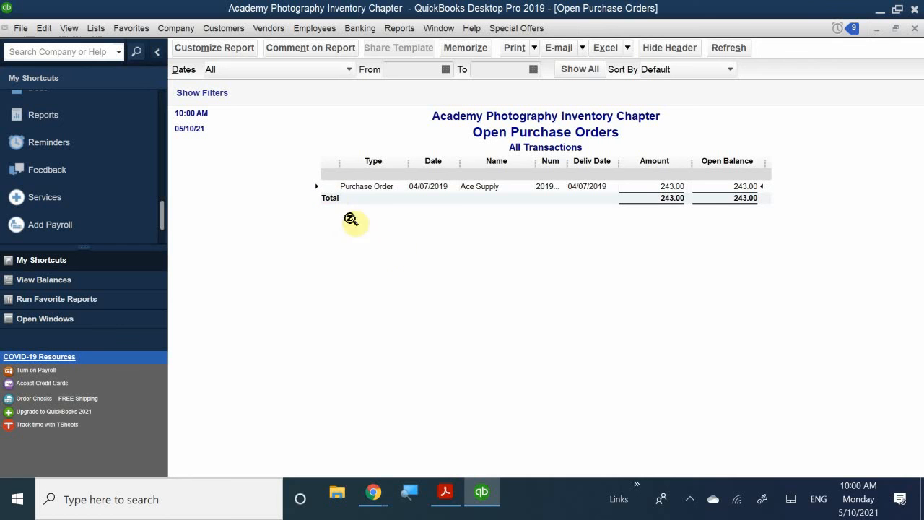
double_click(386, 187)
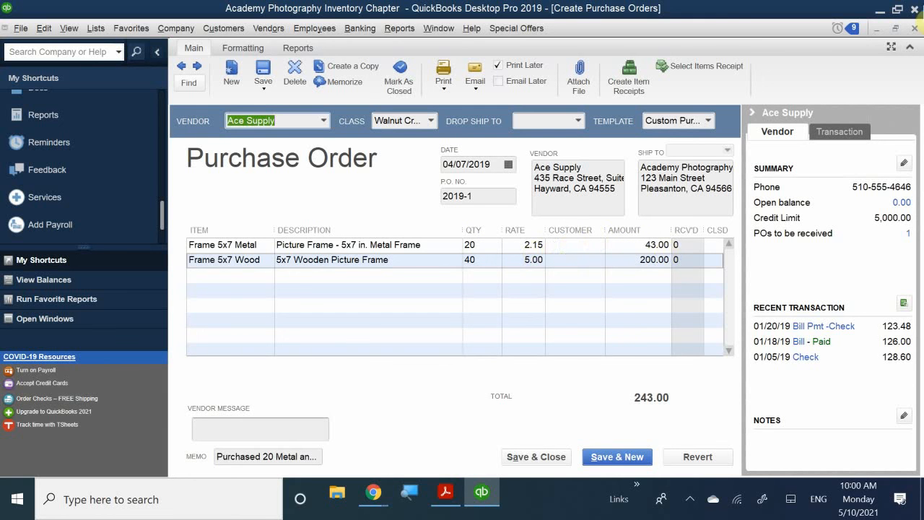
left_click(913, 28)
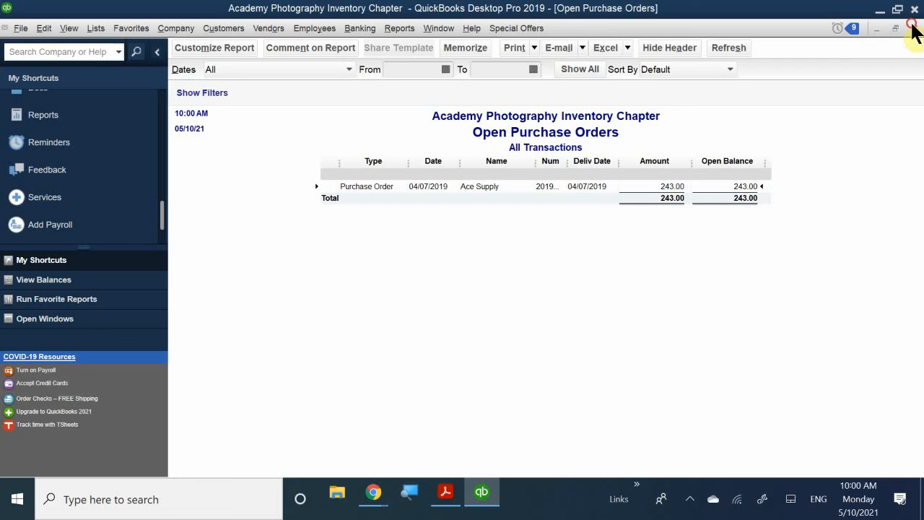
left_click(913, 28)
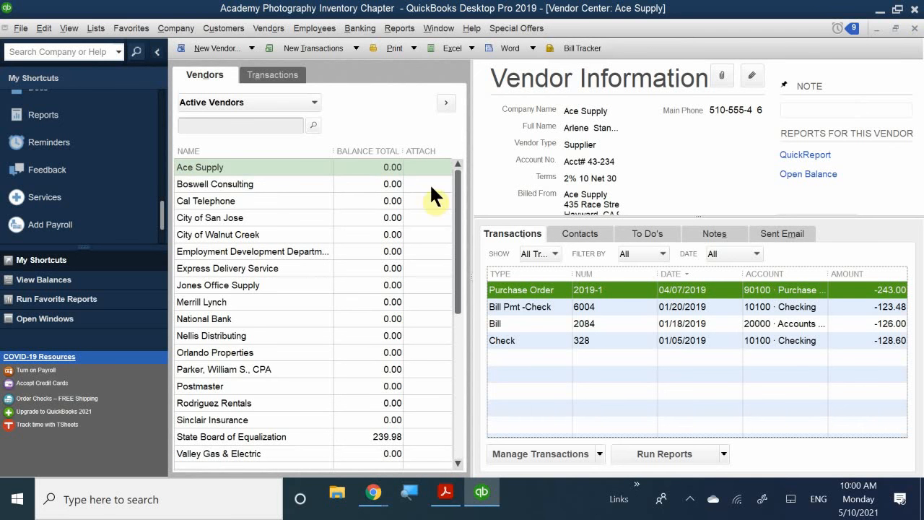
left_click(914, 28)
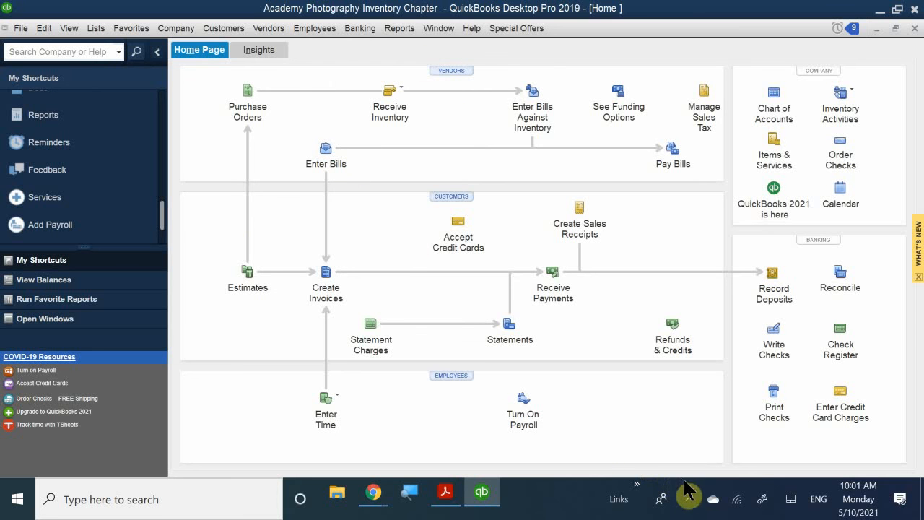
left_click(689, 504)
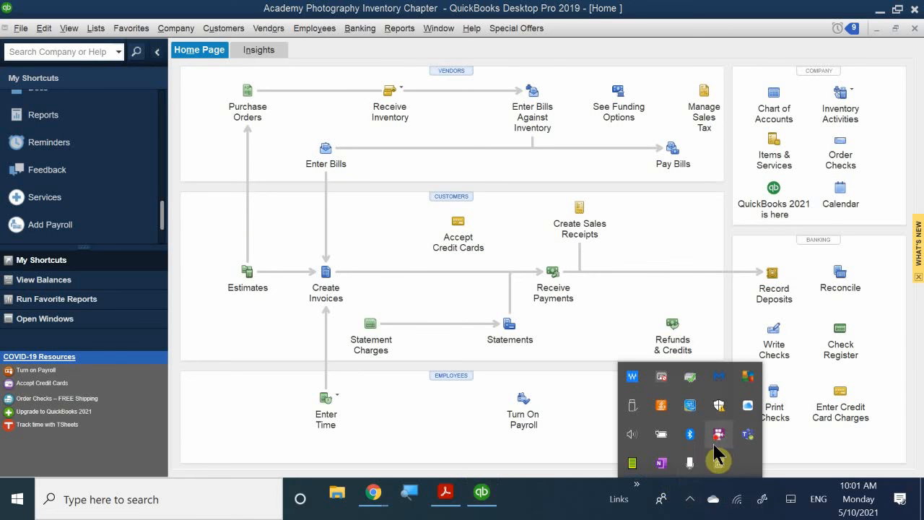